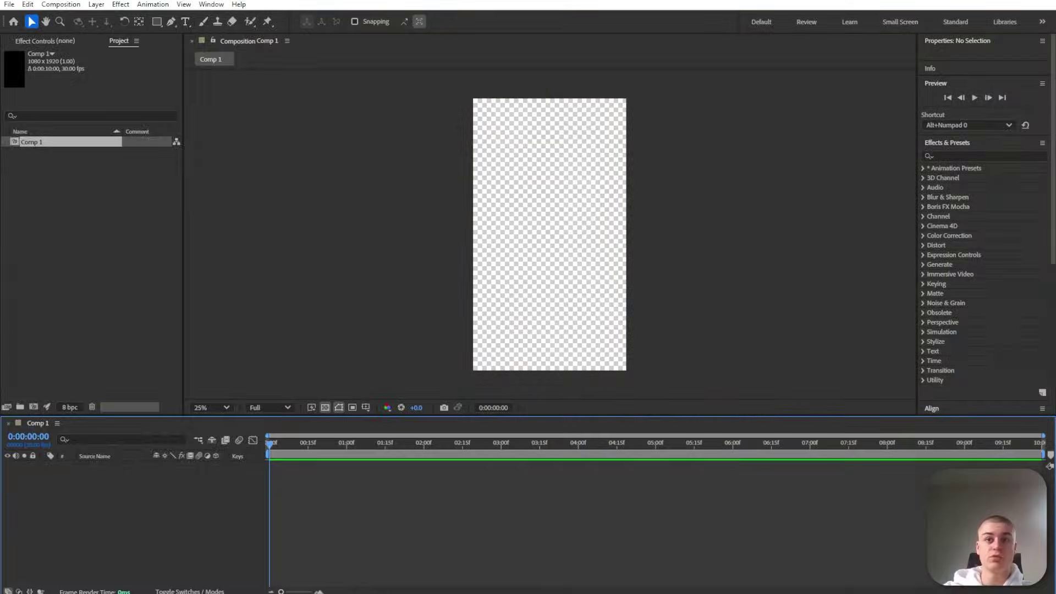
# - Import exported background 1.mp4 and place it as a layer in Comp 1
pyautogui.moveTo(677, 134); pyautogui.dragTo(180, 532)
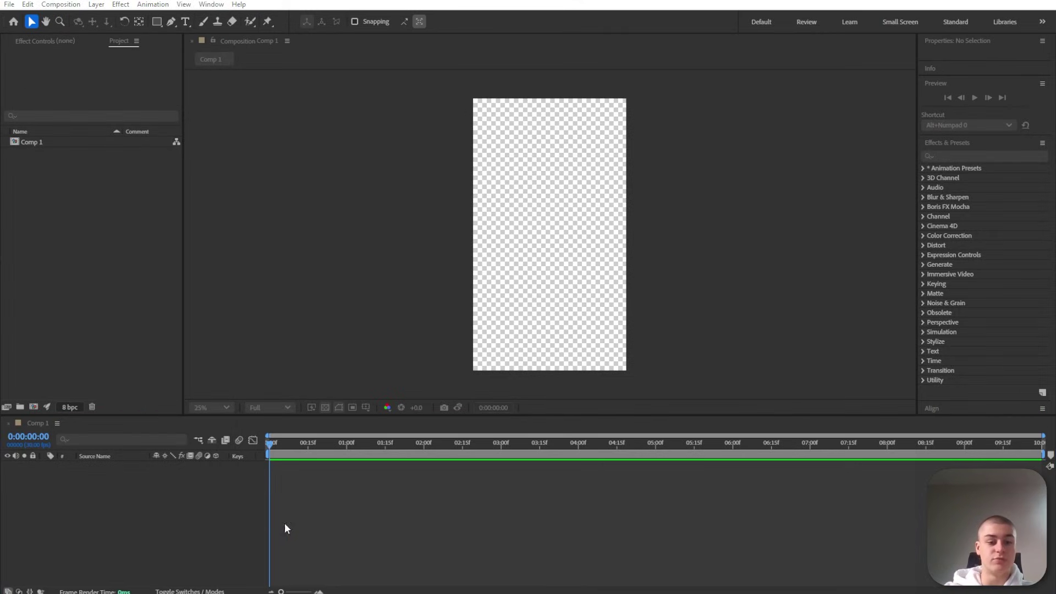
pyautogui.click(323, 444)
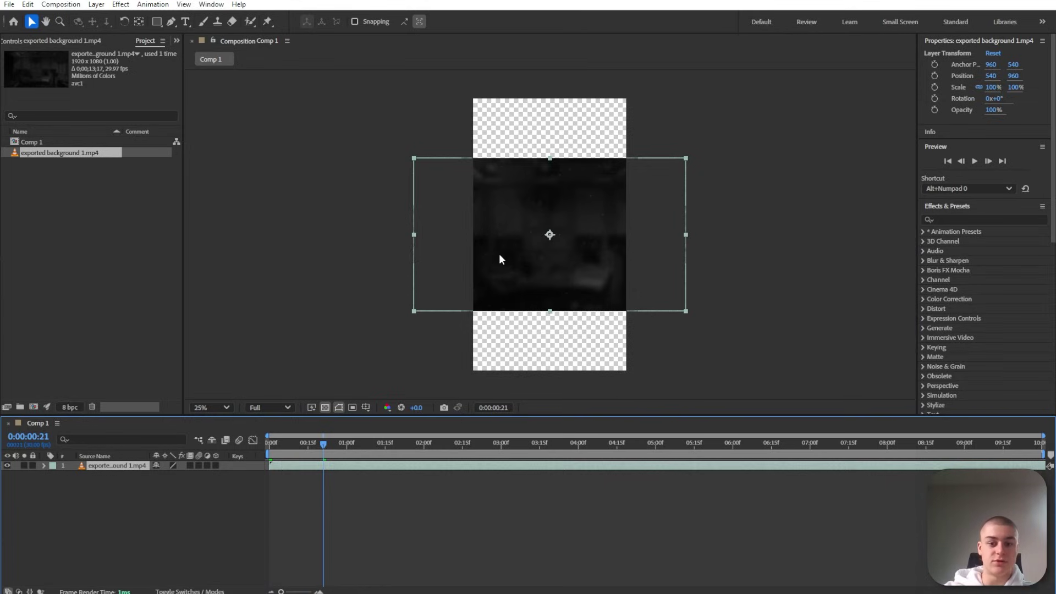
pyautogui.moveTo(314, 444); pyautogui.dragTo(349, 443)
# - Enlarge the background video to about 164 by 209% scale and shift it sideways while still covering the whole frame
pyautogui.moveTo(551, 311); pyautogui.dragTo(551, 360)
pyautogui.moveTo(688, 235); pyautogui.dragTo(752, 235)
pyautogui.moveTo(624, 244); pyautogui.dragTo(701, 212)
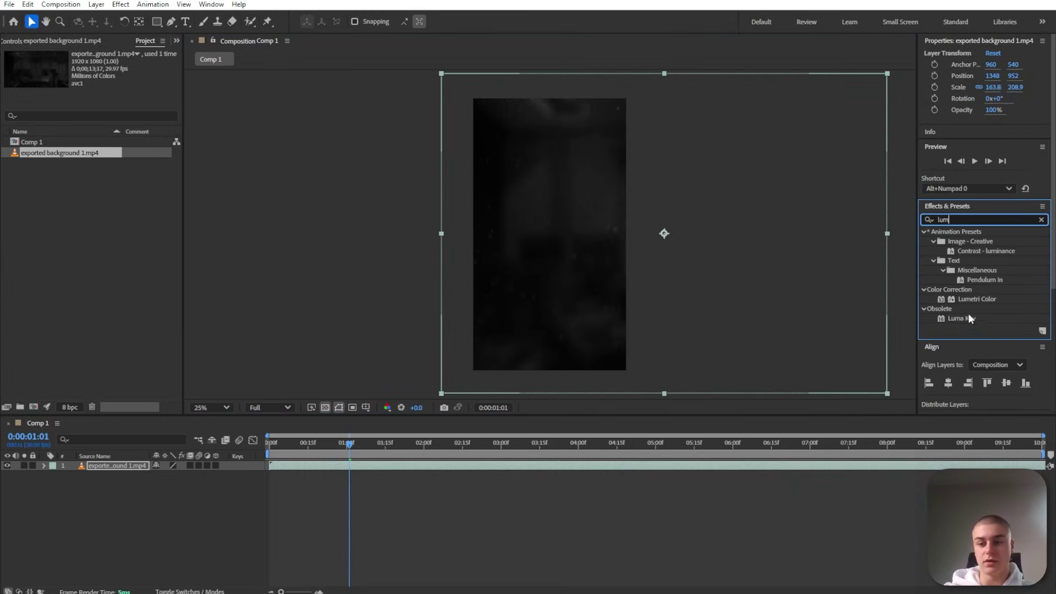
# - Apply Lumetri Color to the background video and set its Exposure to -3
pyautogui.moveTo(974, 298); pyautogui.dragTo(122, 468)
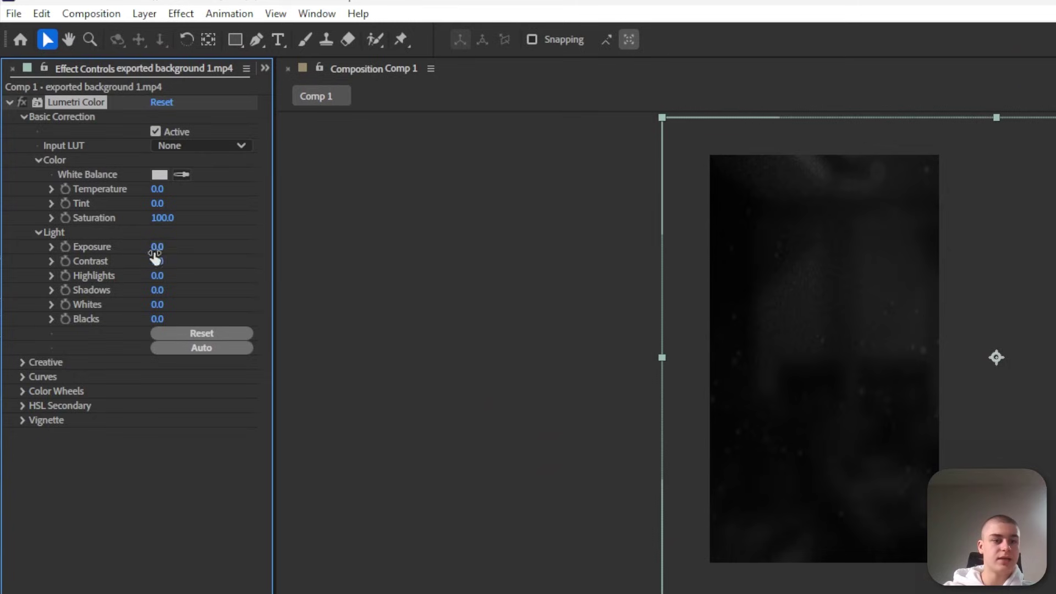
pyautogui.click(112, 163)
pyautogui.write('-3')
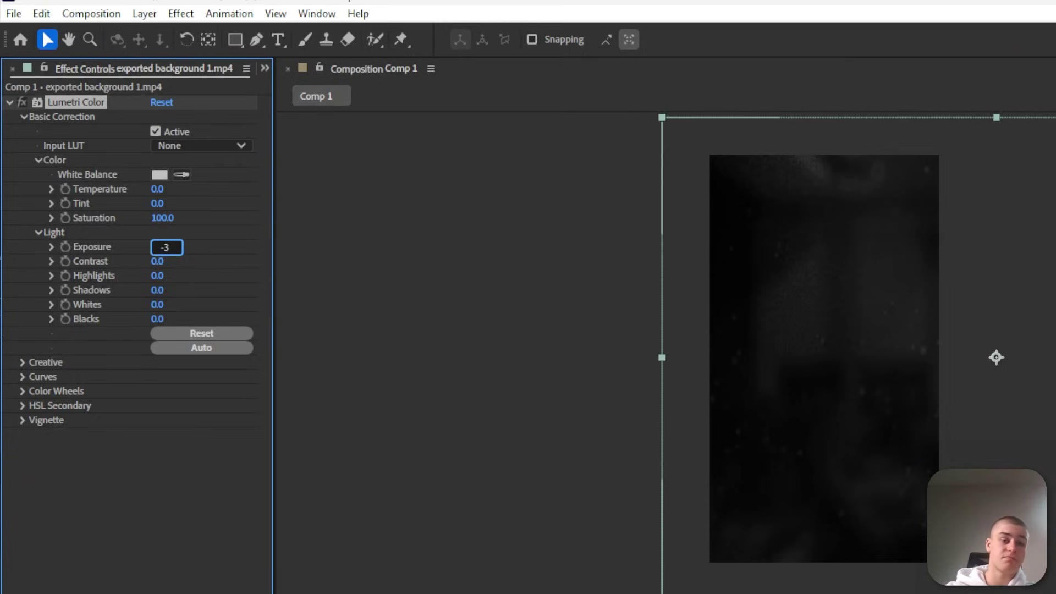
pyautogui.press('Return')
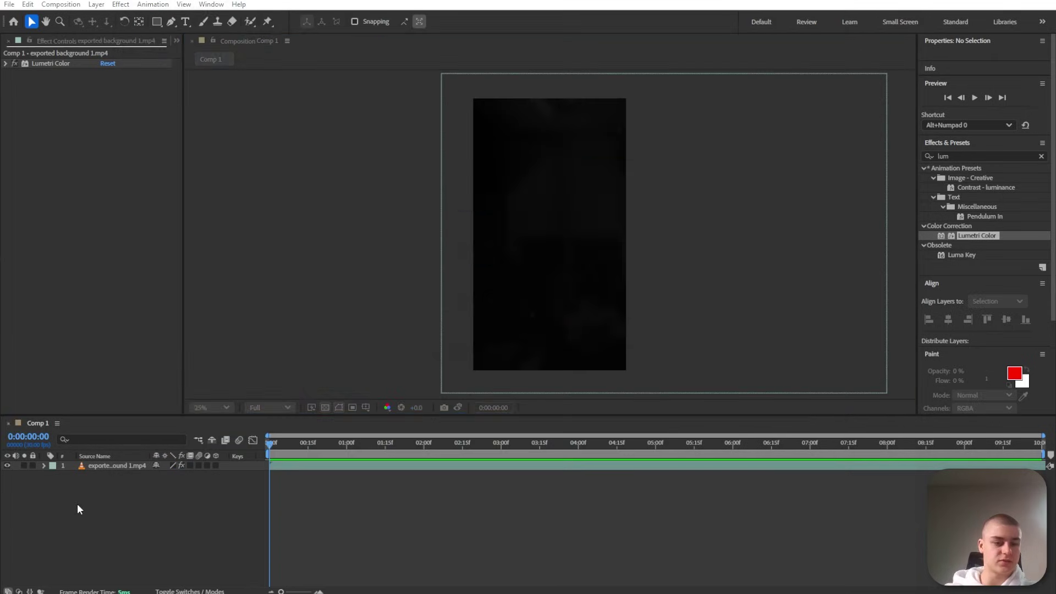
# - Place Screenshot 2025-01-27 195730.png above the background video, rotated 90° and enlarged to about 167 by 205%
pyautogui.moveTo(77, 503); pyautogui.dragTo(105, 492)
pyautogui.press('r')
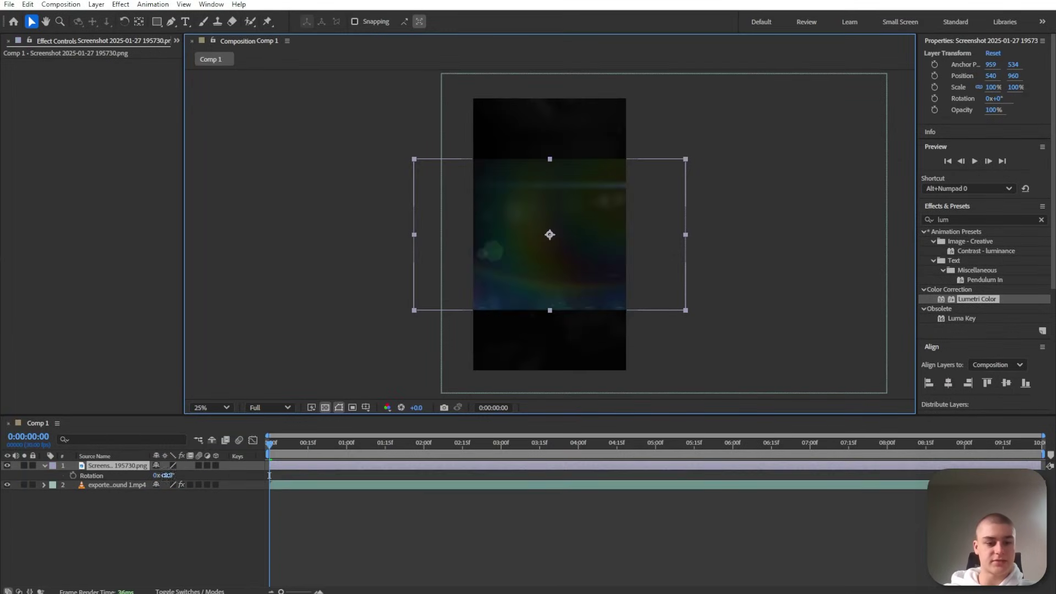
pyautogui.click(166, 475)
pyautogui.press('Return')
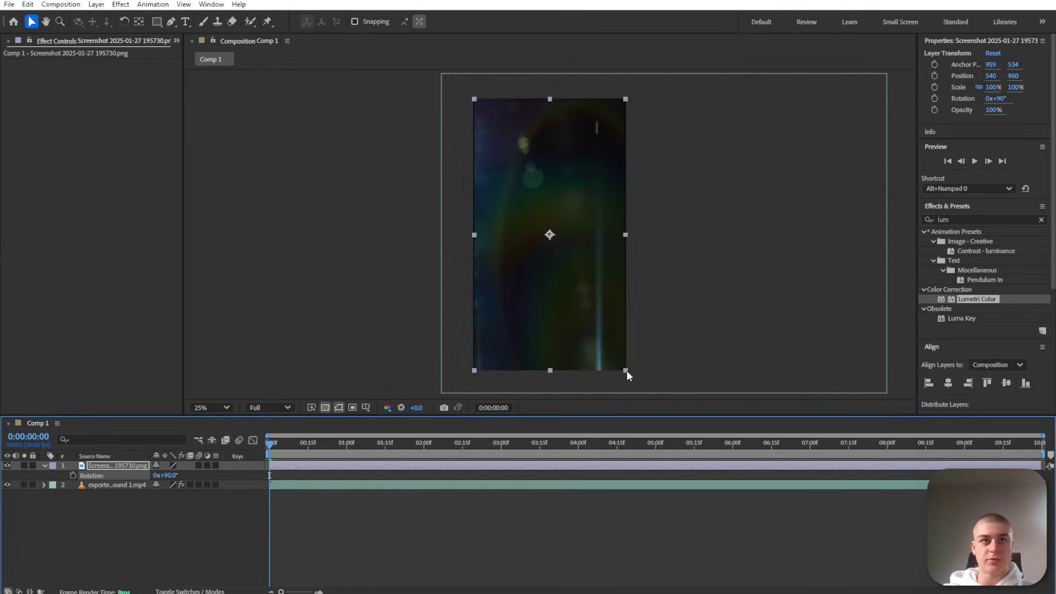
pyautogui.moveTo(626, 370); pyautogui.dragTo(670, 416)
# - Apply Gaussian Blur to the screenshot layer with a Blurriness of 50
pyautogui.moveTo(956, 220); pyautogui.dragTo(857, 213)
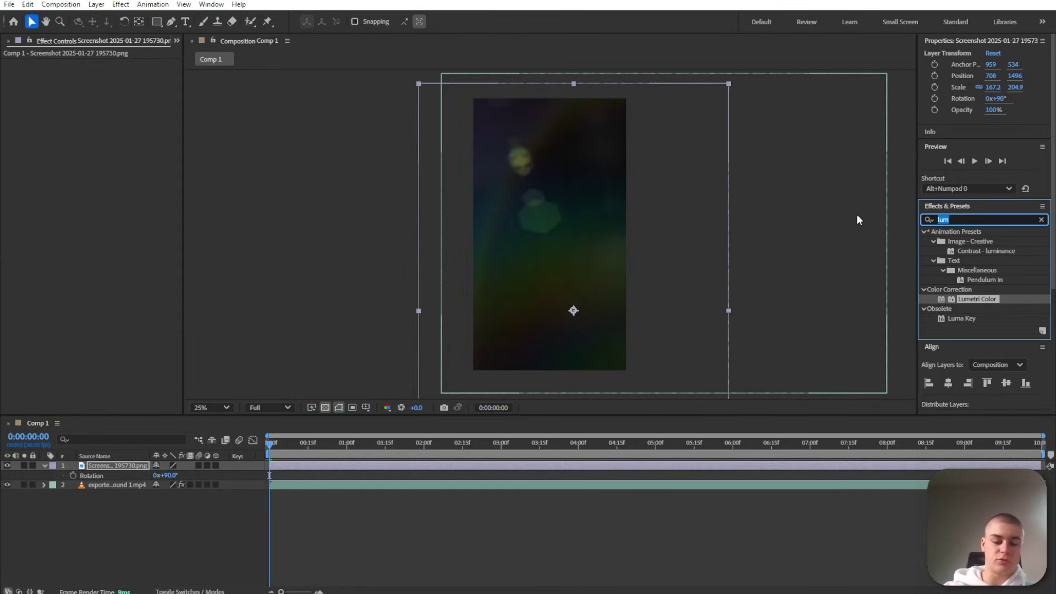
pyautogui.write('gaus')
pyautogui.moveTo(957, 241); pyautogui.dragTo(567, 232)
pyautogui.click(109, 74)
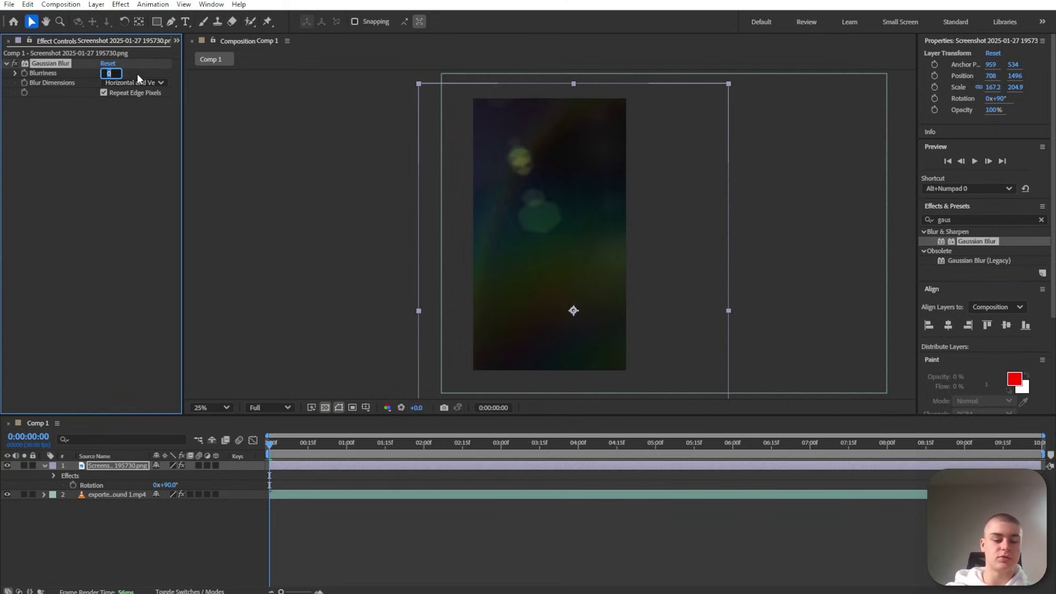
pyautogui.write('50')
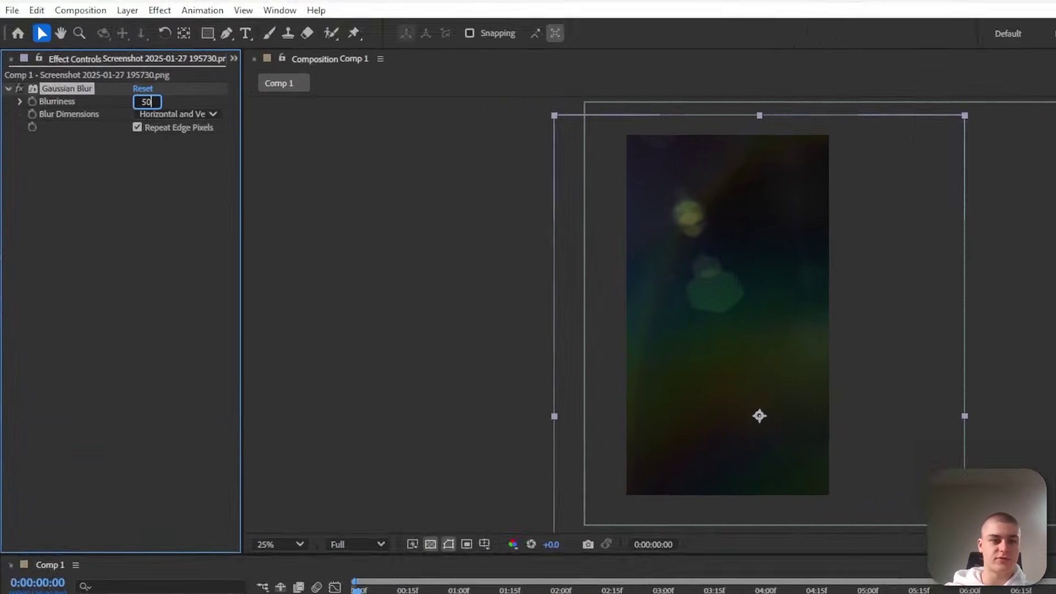
pyautogui.press('Return')
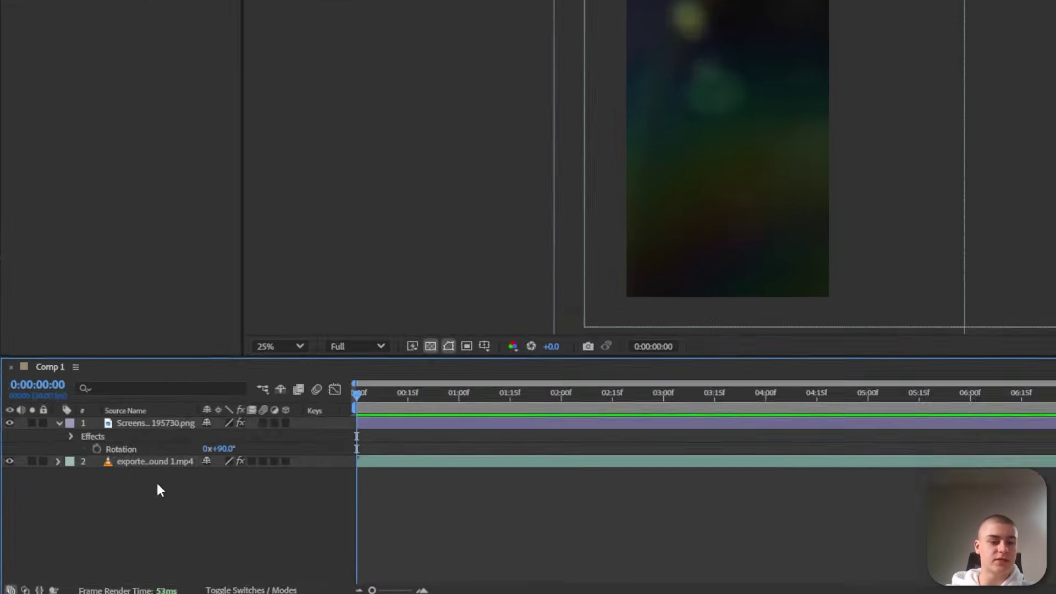
# - Create a 1080 × 1920 px solid in deep green above the screenshot layer
pyautogui.rightClick(121, 512)
pyautogui.moveTo(269, 256)
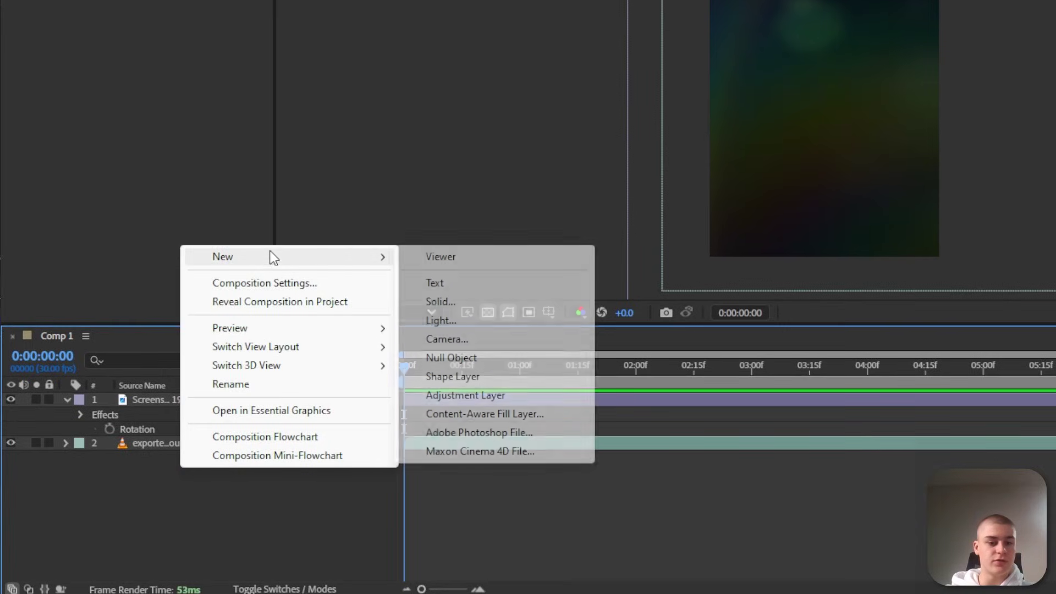
pyautogui.click(448, 306)
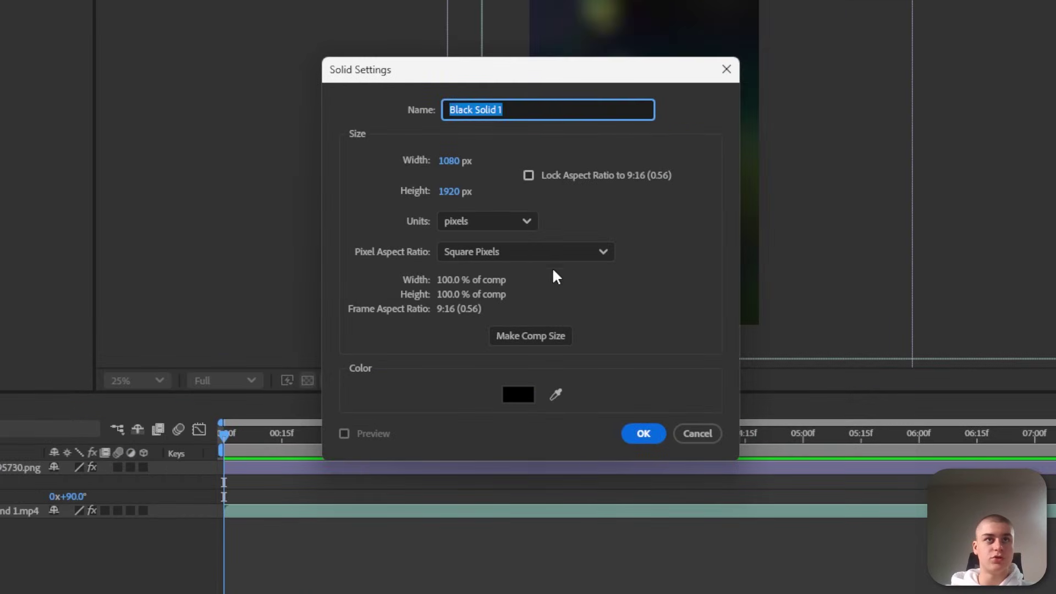
pyautogui.click(529, 378)
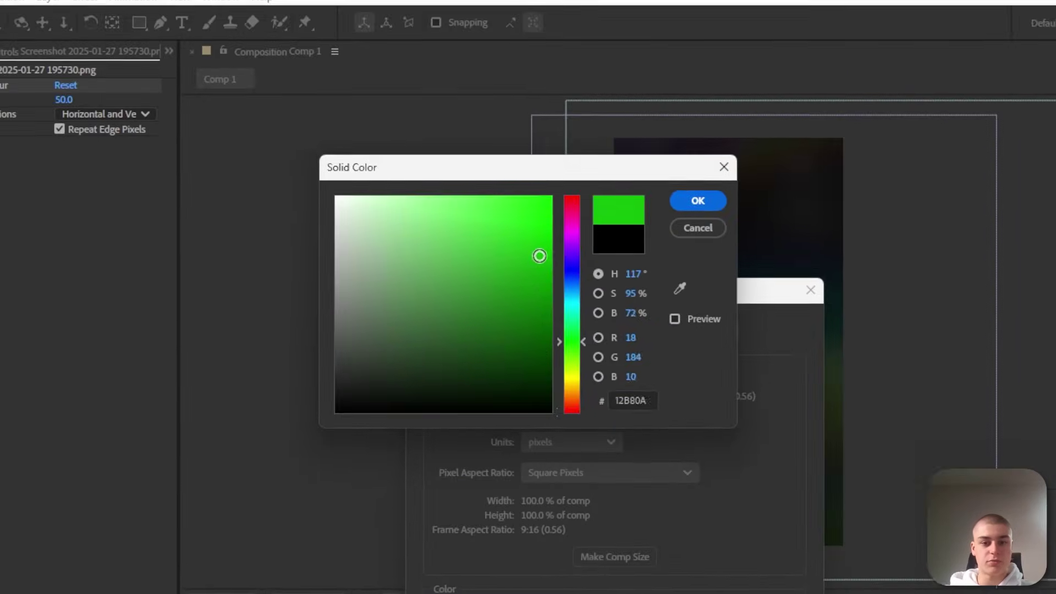
pyautogui.moveTo(468, 81); pyautogui.dragTo(476, 114)
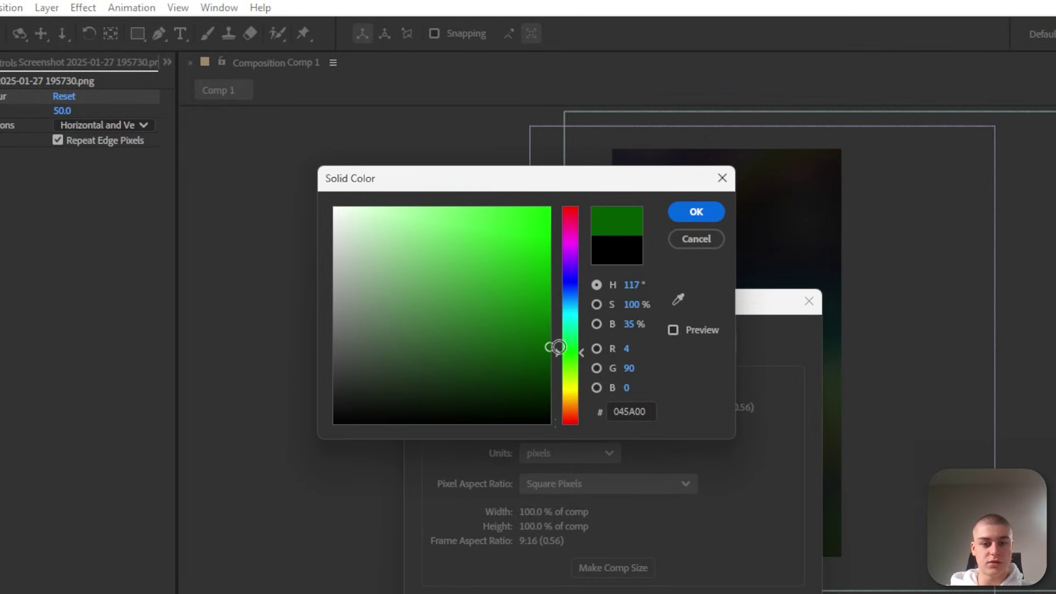
pyautogui.moveTo(559, 347); pyautogui.dragTo(564, 330)
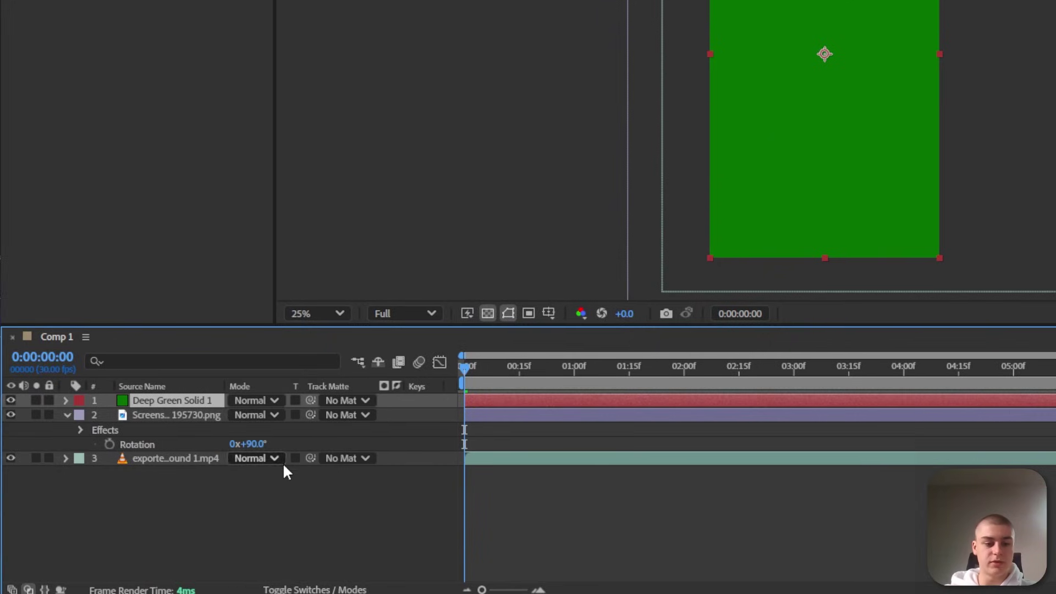
# - Set the green solid's blending mode to Soft Light and the screenshot layer's to Lighten
pyautogui.click(266, 405)
pyautogui.click(337, 184)
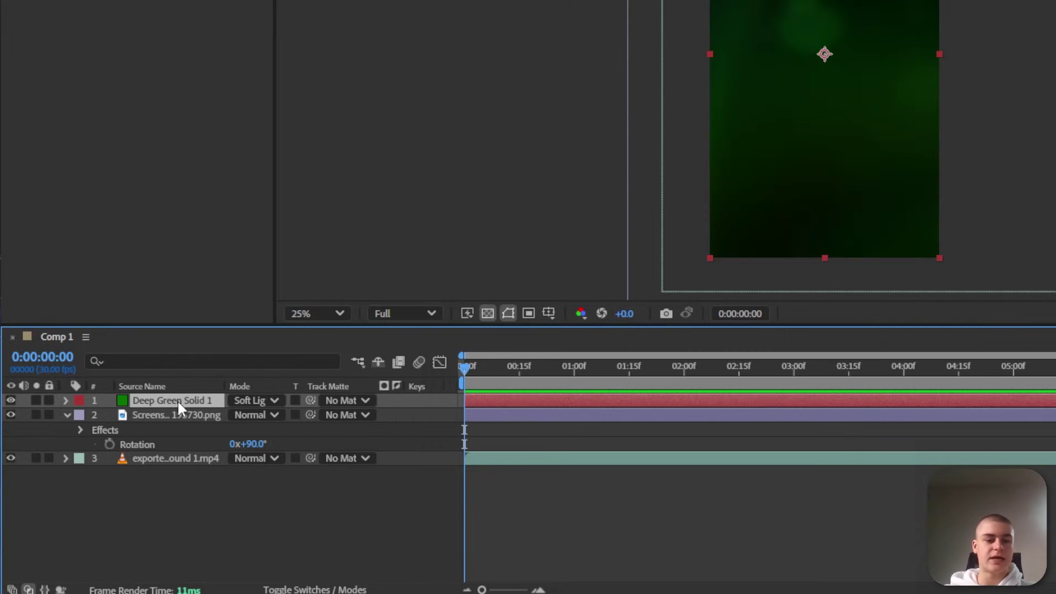
pyautogui.click(187, 416)
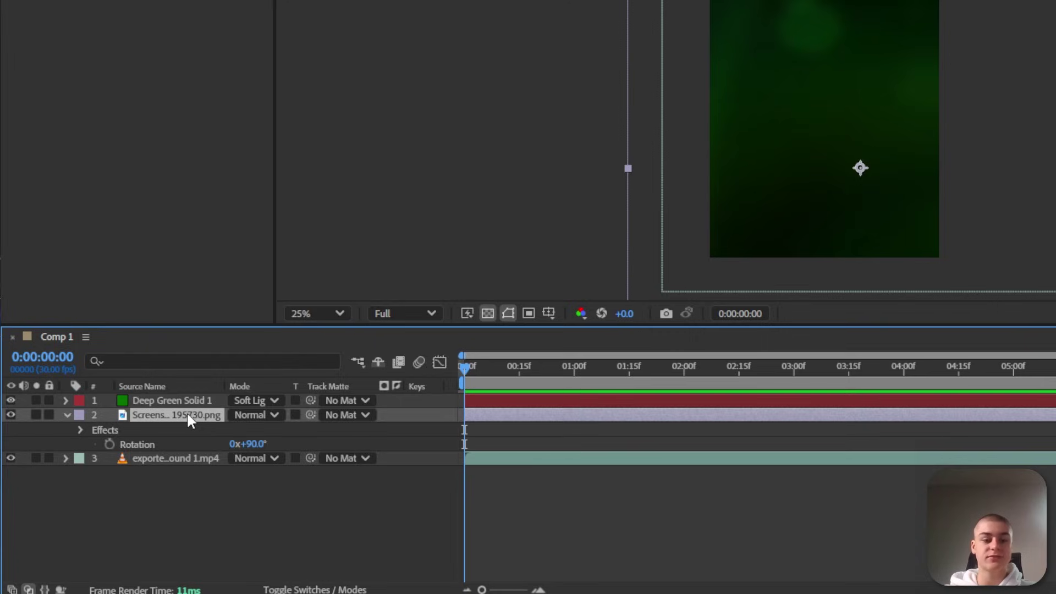
pyautogui.click(246, 417)
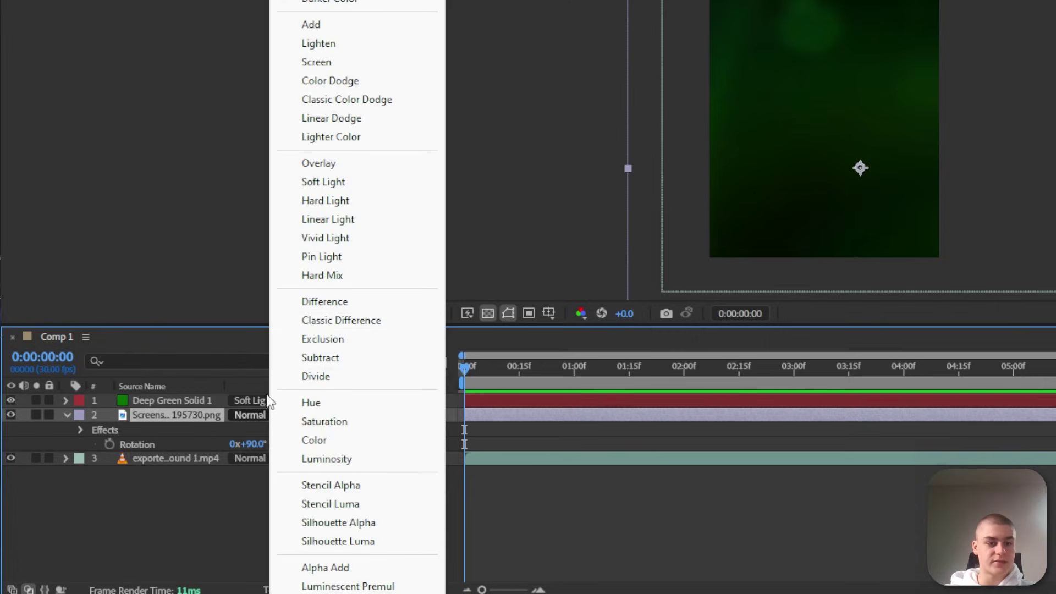
pyautogui.click(332, 44)
# - Pre-compose the green solid and the screenshot layer together, moving all attributes into the new composition
pyautogui.keyDown('shift'); pyautogui.click(181, 400); pyautogui.keyUp('shift')
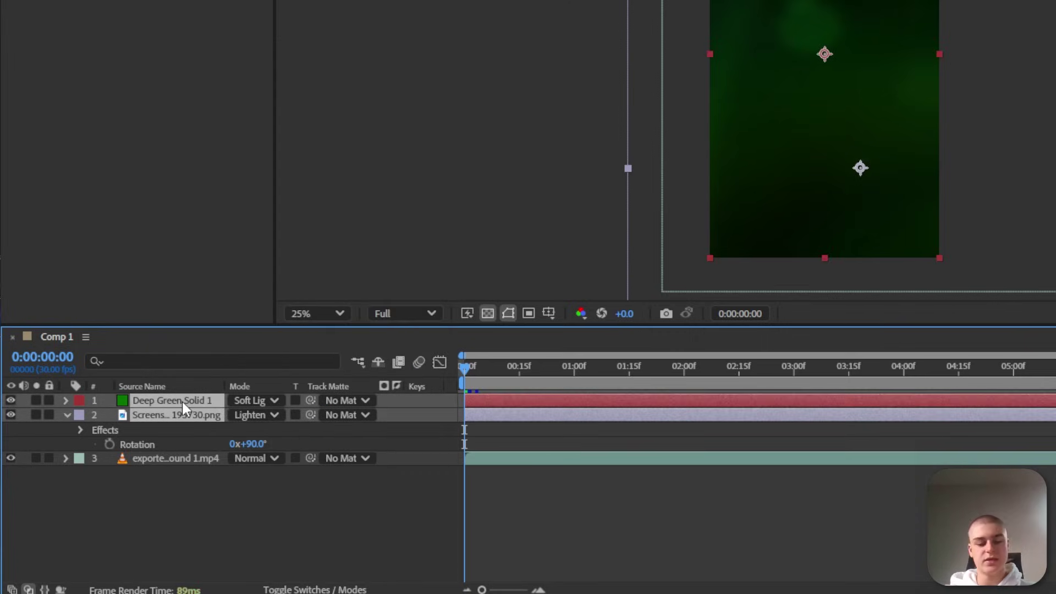
pyautogui.hotkey('ctrl', 'shift', 'c')
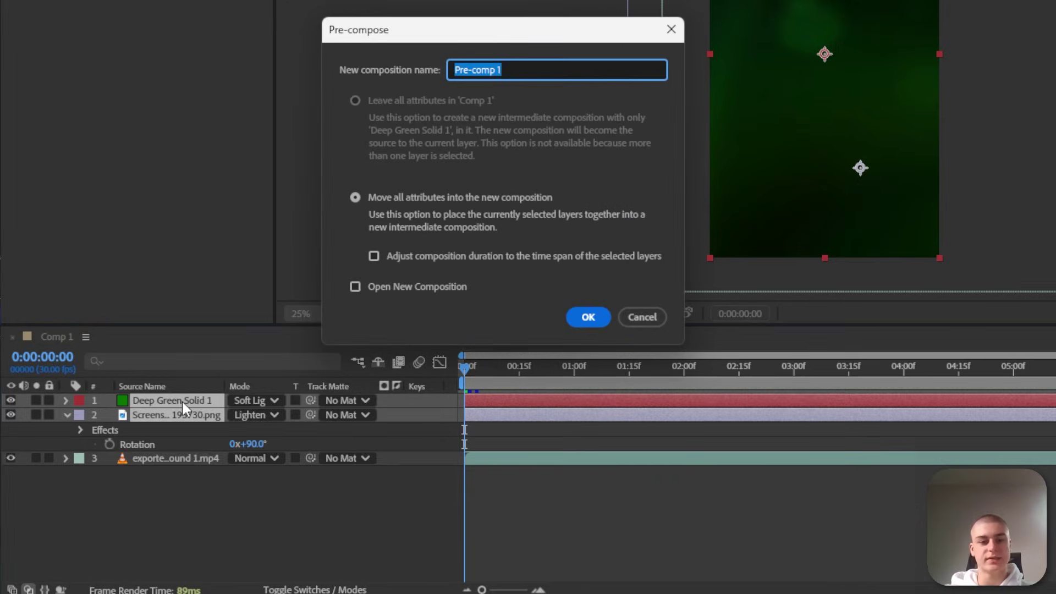
pyautogui.press('Return')
# - Set the pre-composed layer's blending mode to Add
pyautogui.click(183, 389)
pyautogui.click(188, 400)
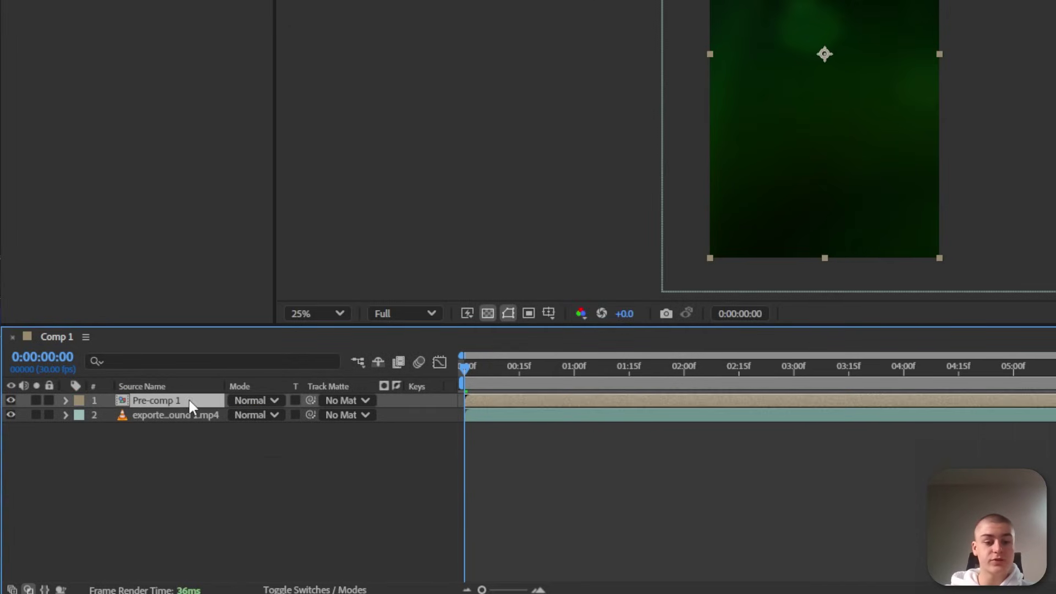
pyautogui.click(239, 401)
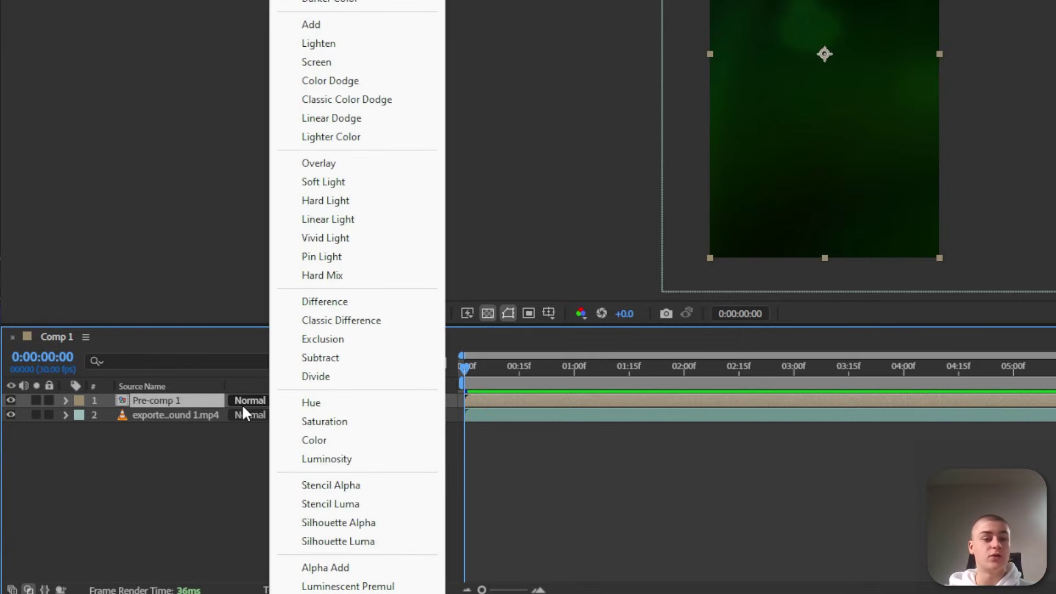
pyautogui.click(387, 292)
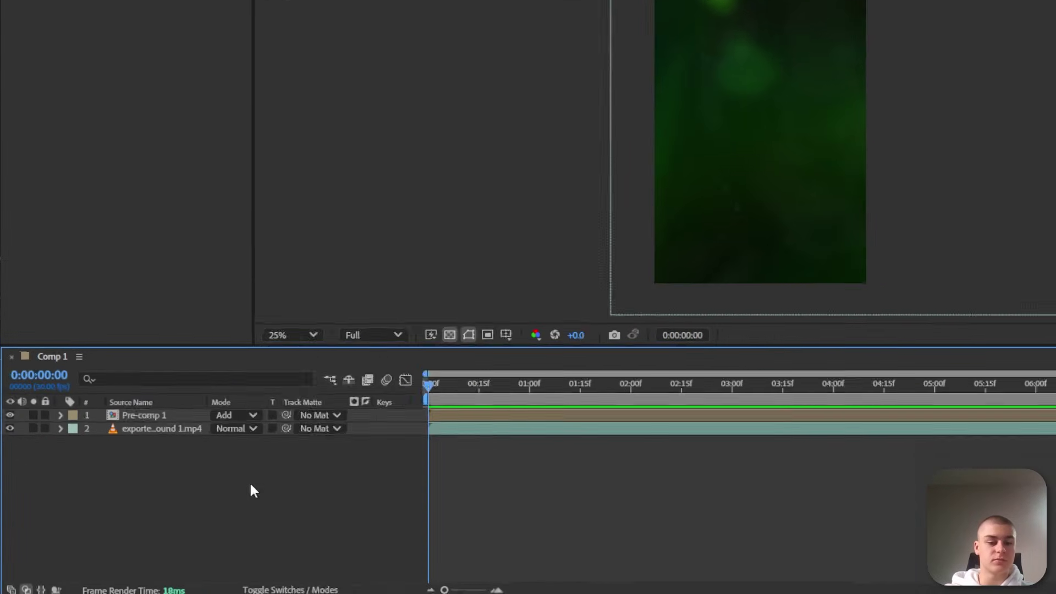
# - Create an adjustment layer above the other layers and apply the Noisy Vignette preset to it
pyautogui.rightClick(183, 516)
pyautogui.moveTo(236, 379)
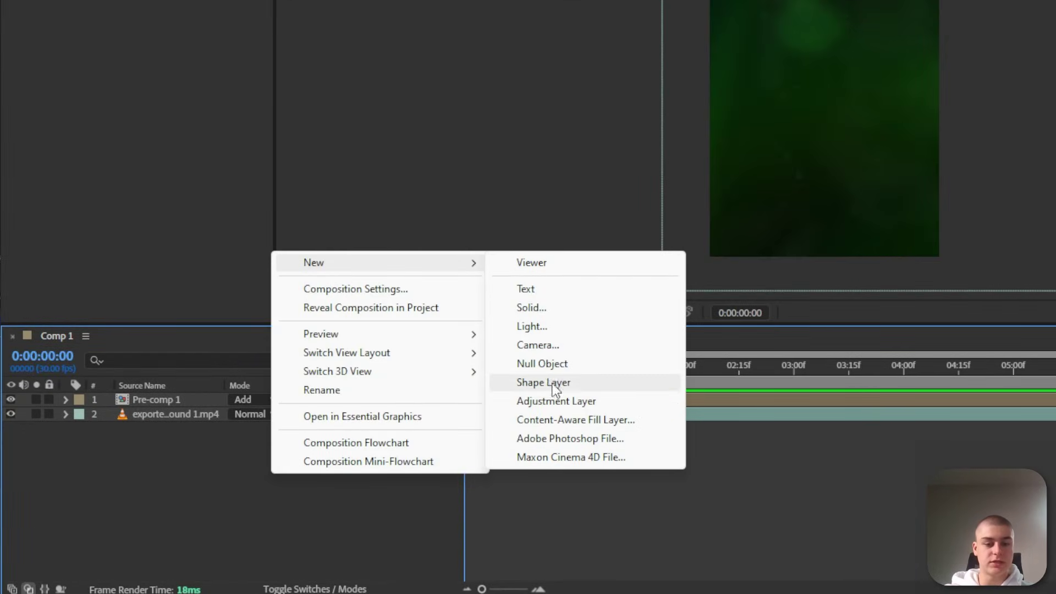
pyautogui.click(556, 400)
pyautogui.hotkey('ctrl', '5')
pyautogui.write('noi')
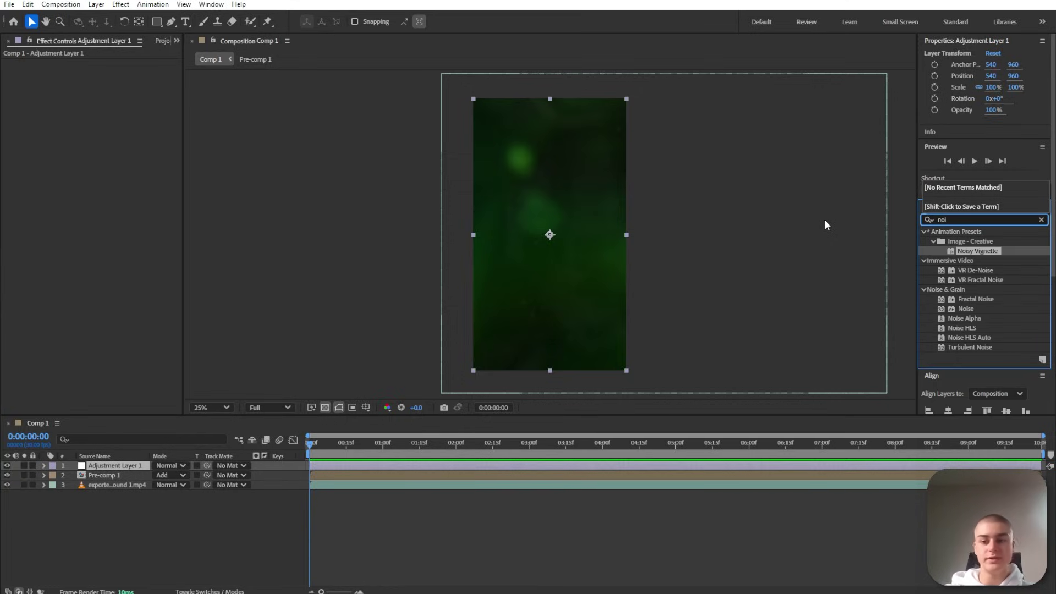
pyautogui.doubleClick(970, 252)
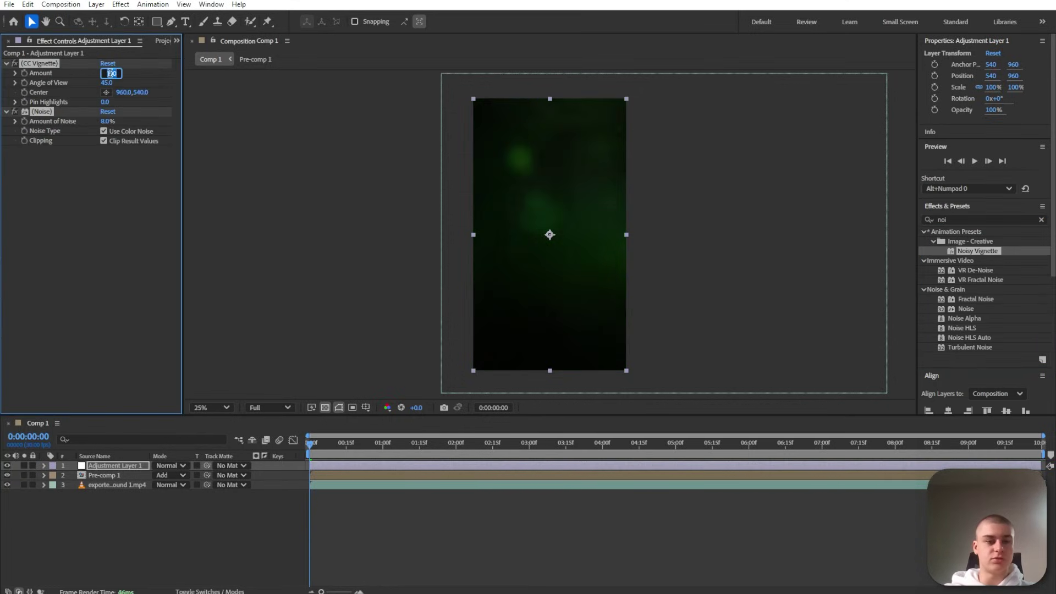
# - Set the CC Vignette Amount to 55 and the Amount of Noise to 6% on the adjustment layer
pyautogui.write('55')
pyautogui.press('Return')
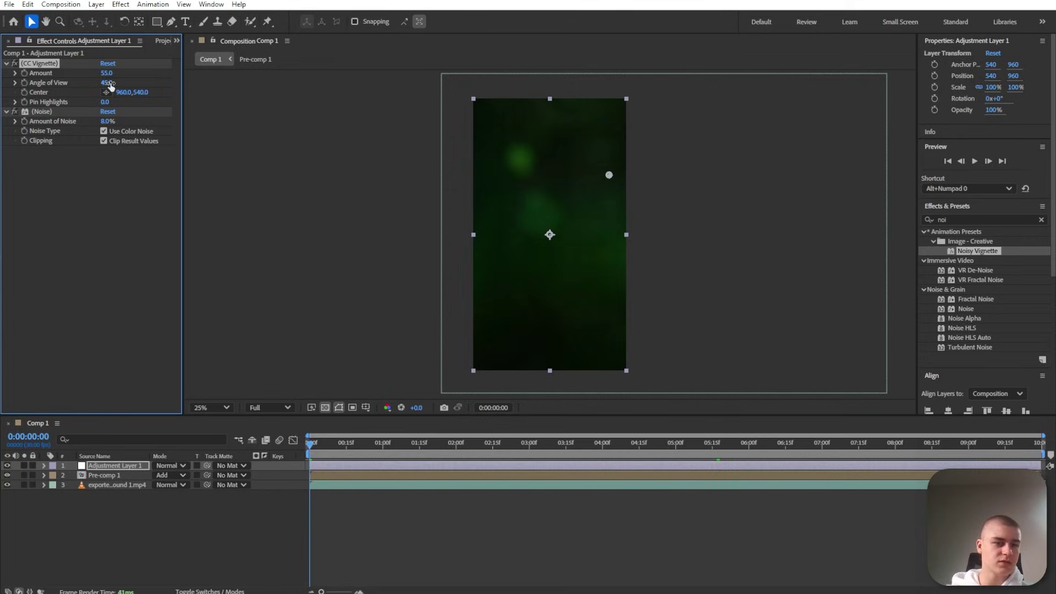
pyautogui.click(108, 121)
pyautogui.write('6')
pyautogui.press('Return')
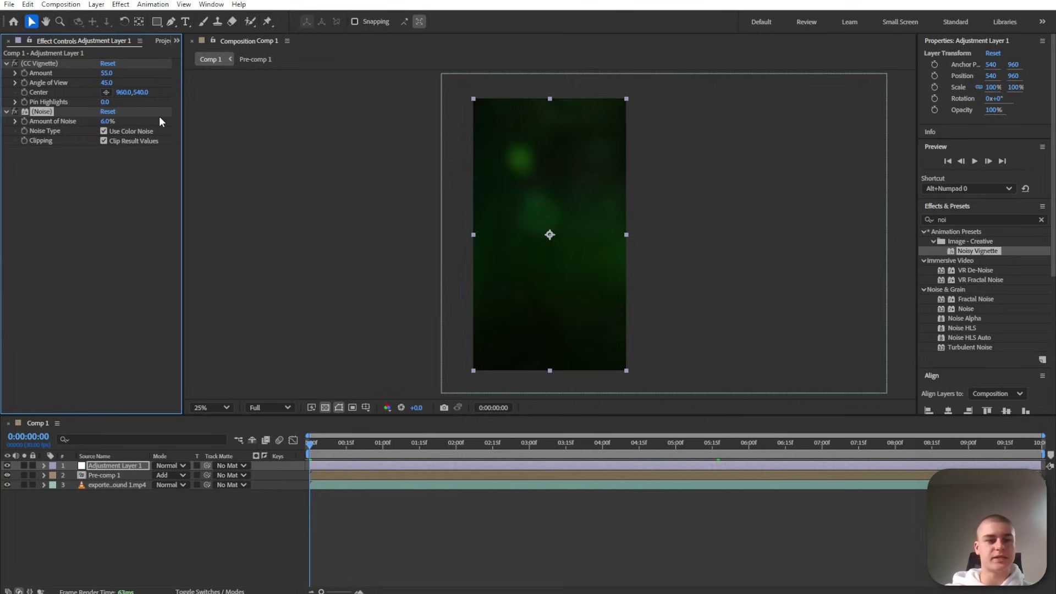
# - Create a comp-size solid in black (000000) at the top of the layer stack
pyautogui.click(177, 513)
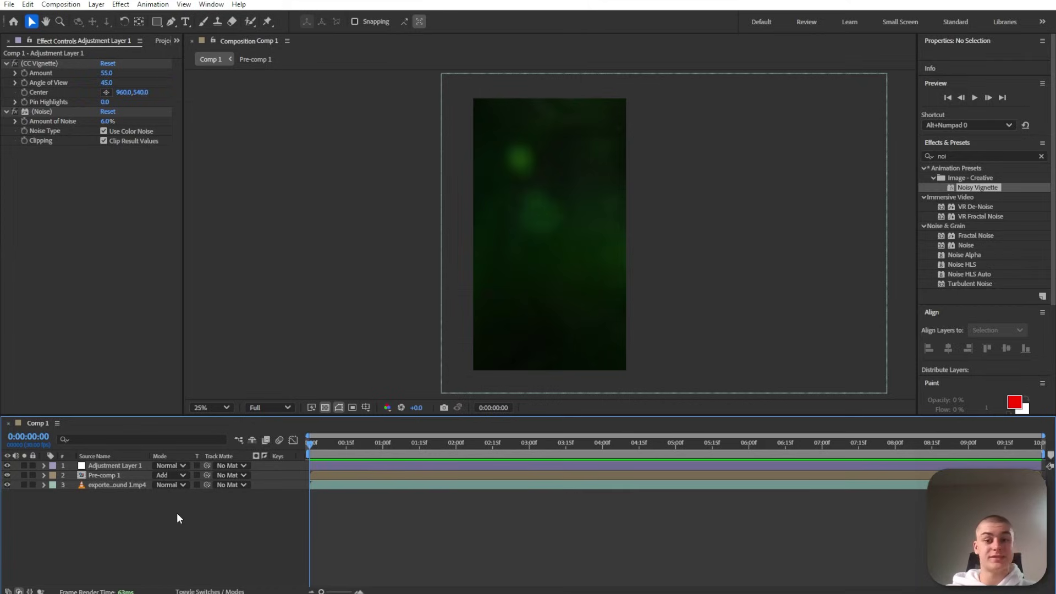
pyautogui.rightClick(177, 512)
pyautogui.moveTo(290, 370)
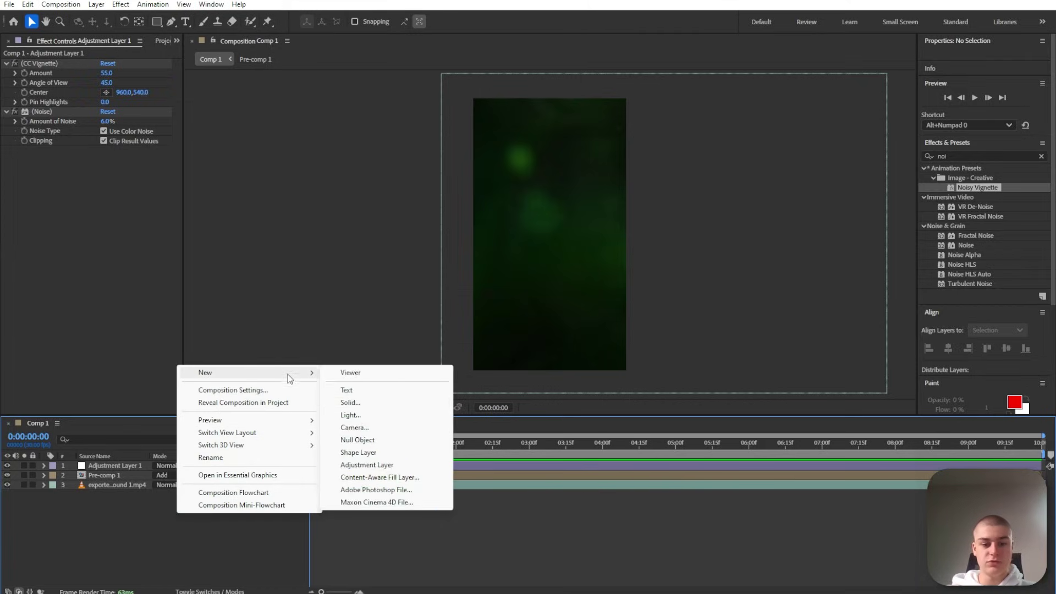
pyautogui.click(363, 401)
pyautogui.click(471, 417)
pyautogui.moveTo(427, 219); pyautogui.dragTo(471, 446)
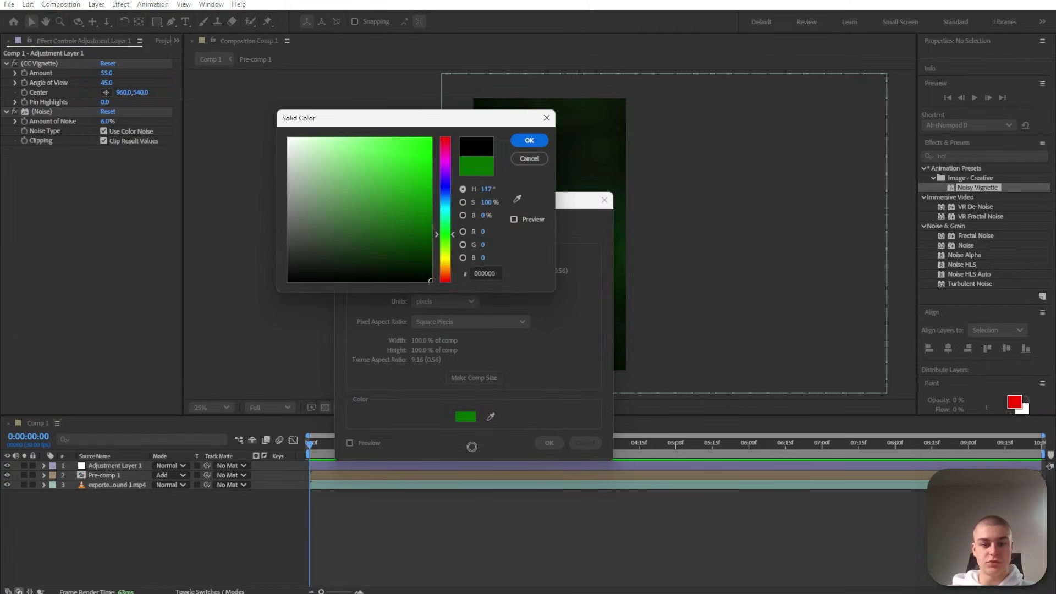
pyautogui.click(542, 142)
pyautogui.press('Return')
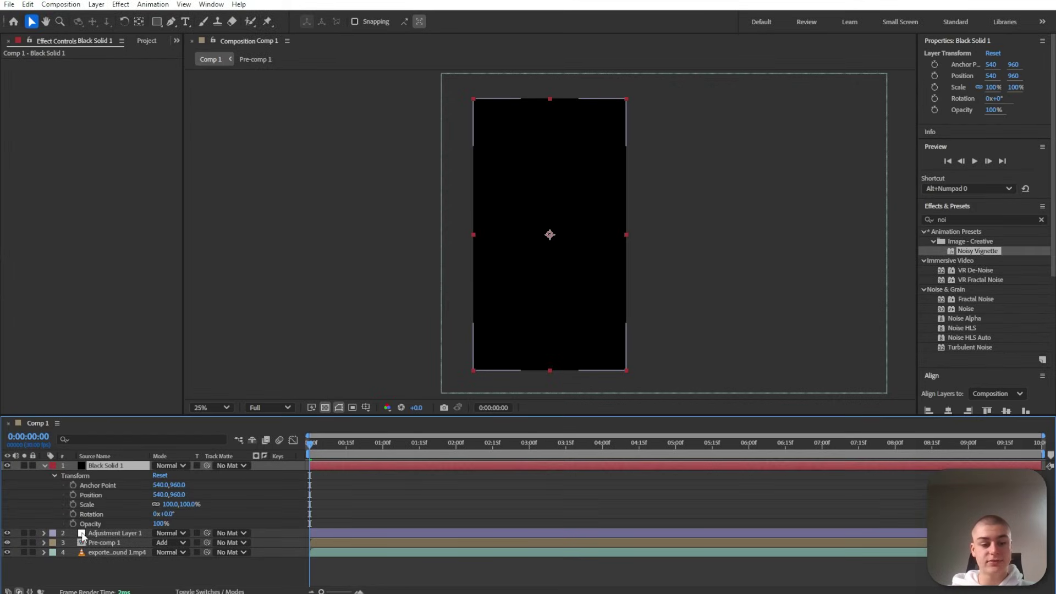
# - Add the expression wiggle(5,10) - 80 to the black solid's Opacity
pyautogui.keyDown('alt'); pyautogui.click(73, 524); pyautogui.keyUp('alt')
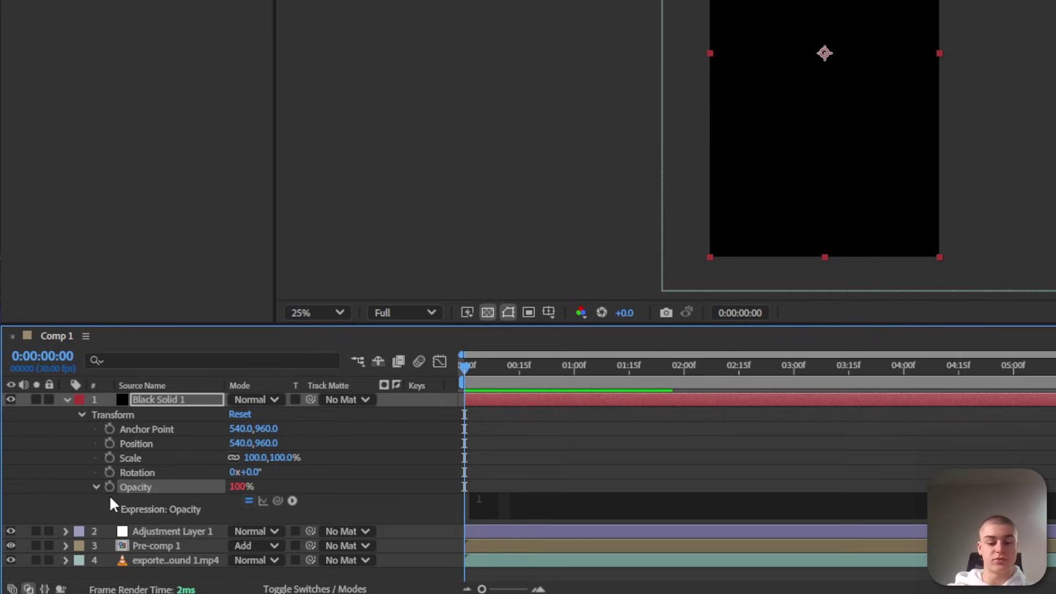
pyautogui.write('wiggle(5,10')
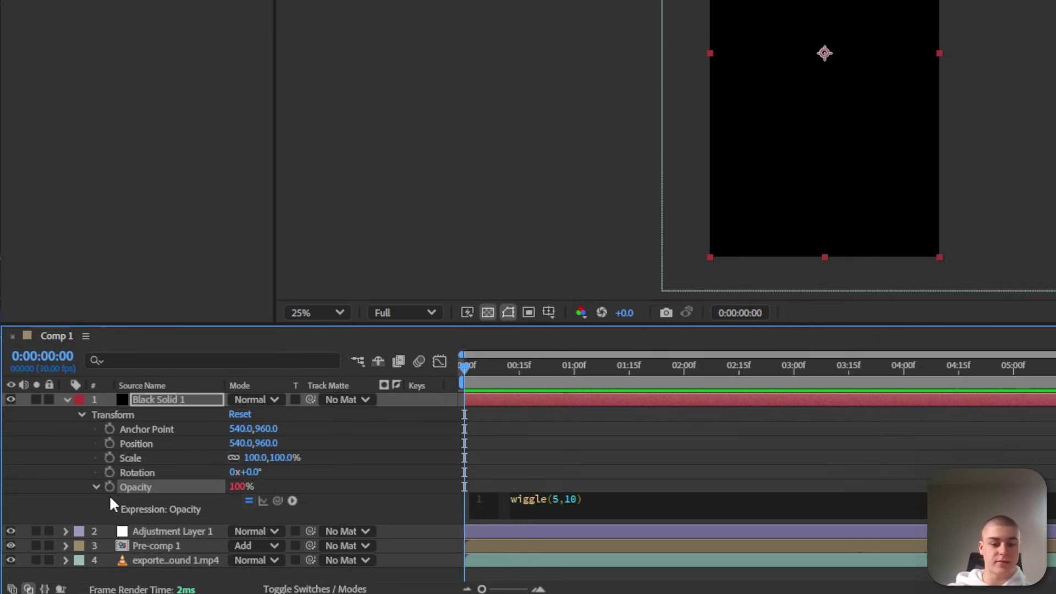
pyautogui.write(') - ')
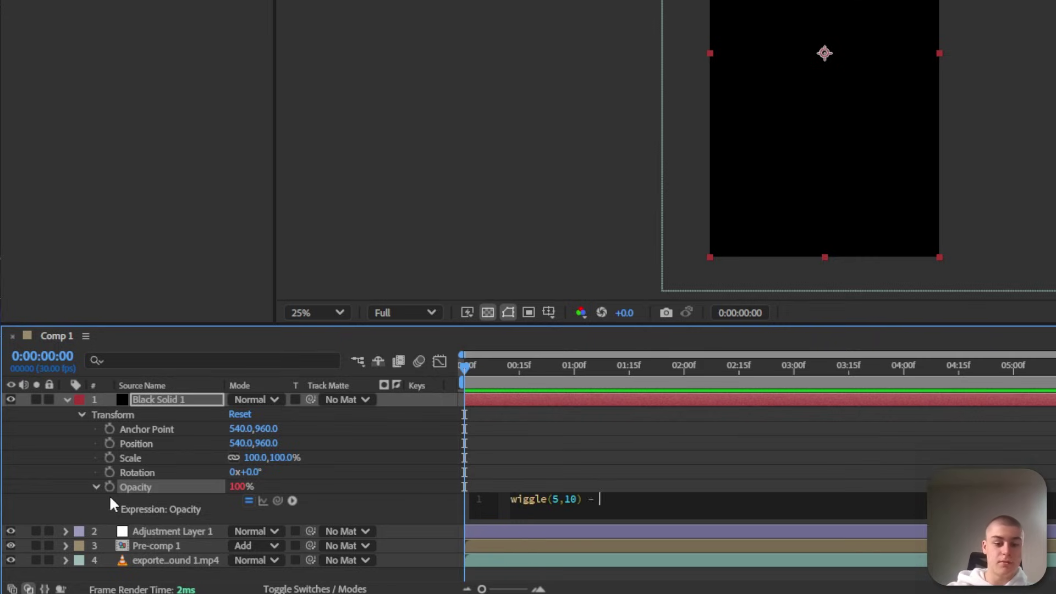
pyautogui.write('80')
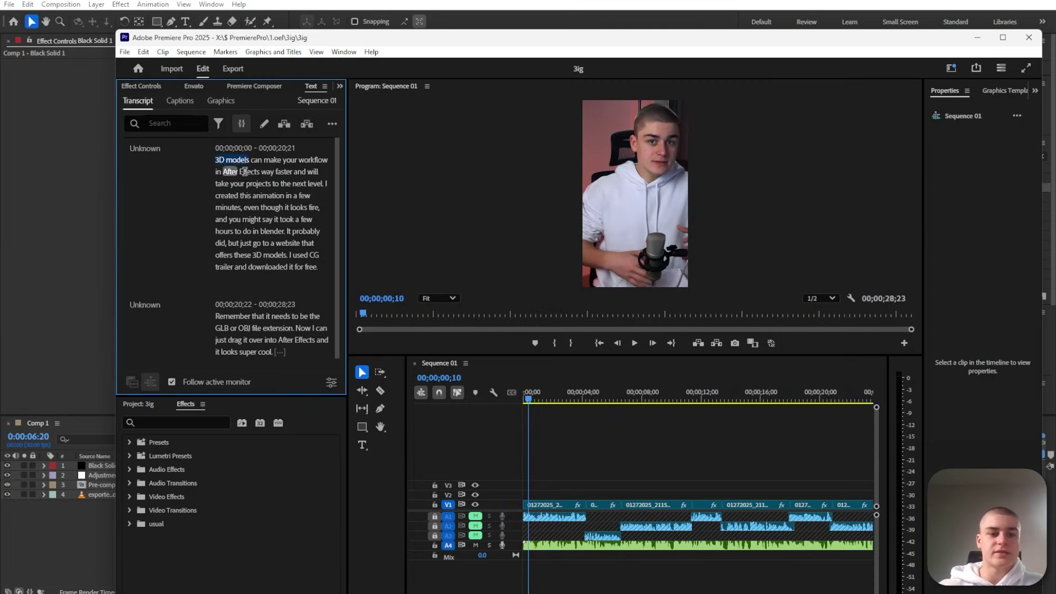
# - Review the opening "3D models" line of the Sequence 01 transcript in Premiere Pro
pyautogui.click(222, 160)
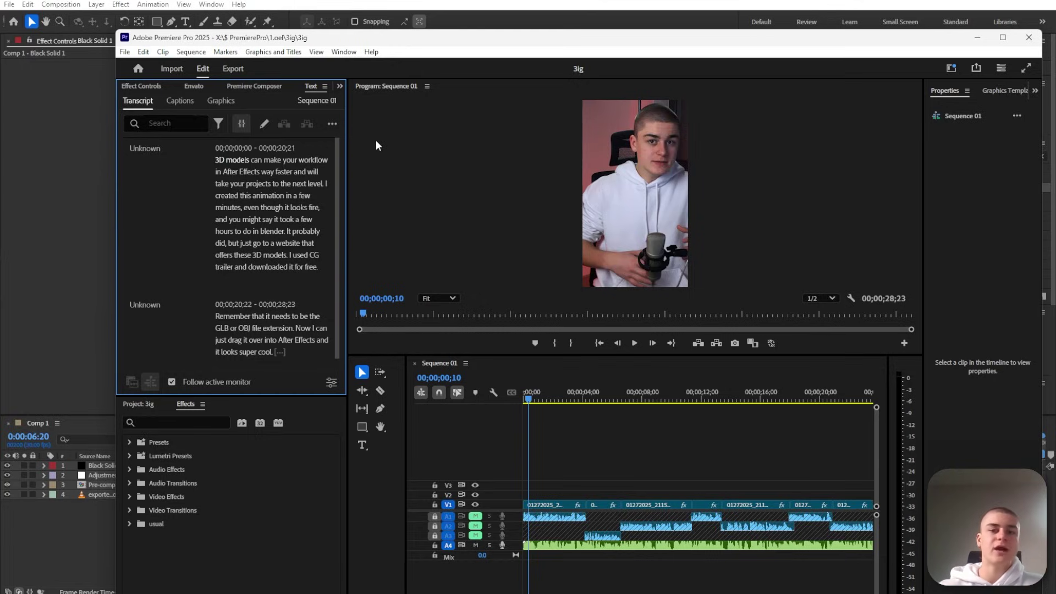
pyautogui.moveTo(439, 42); pyautogui.dragTo(344, 0)
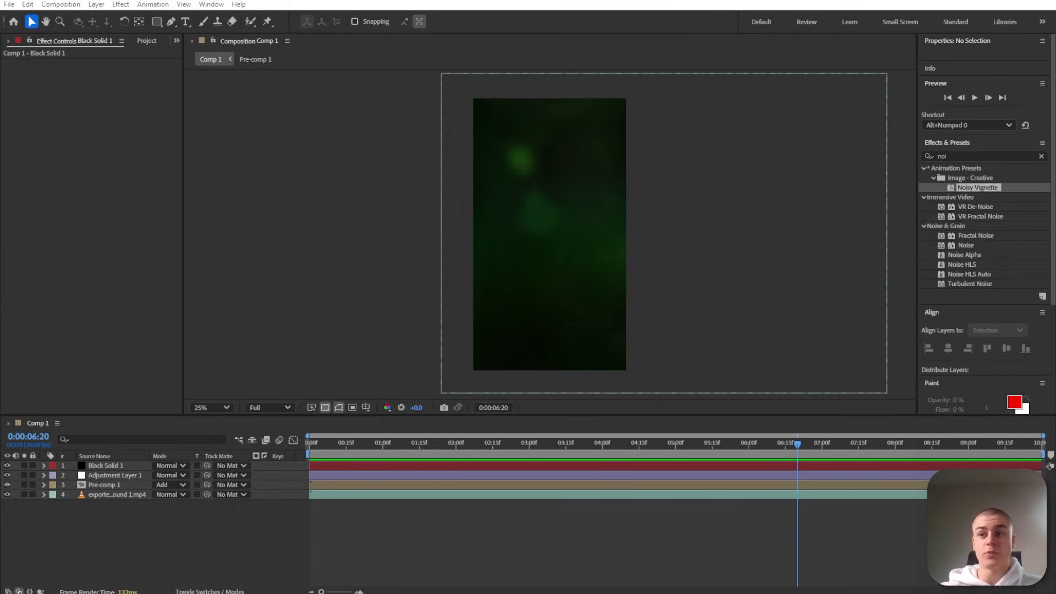
# - Switch to the CGTrader page in the browser and examine the Wood Chair's glb and obj download formats
pyautogui.hotkey('alt', 'Tab')
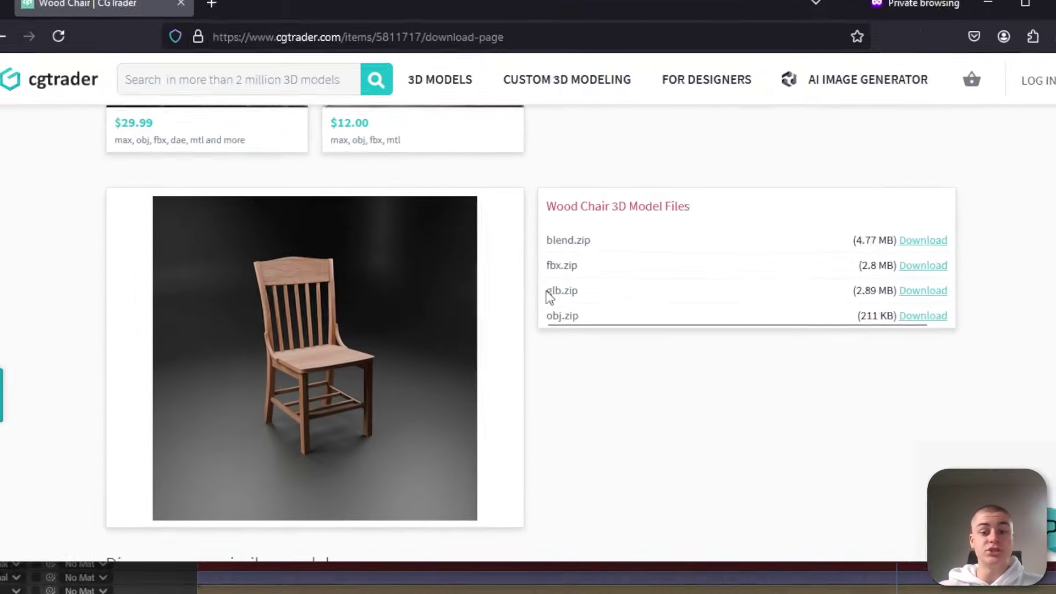
pyautogui.moveTo(554, 275); pyautogui.dragTo(566, 274)
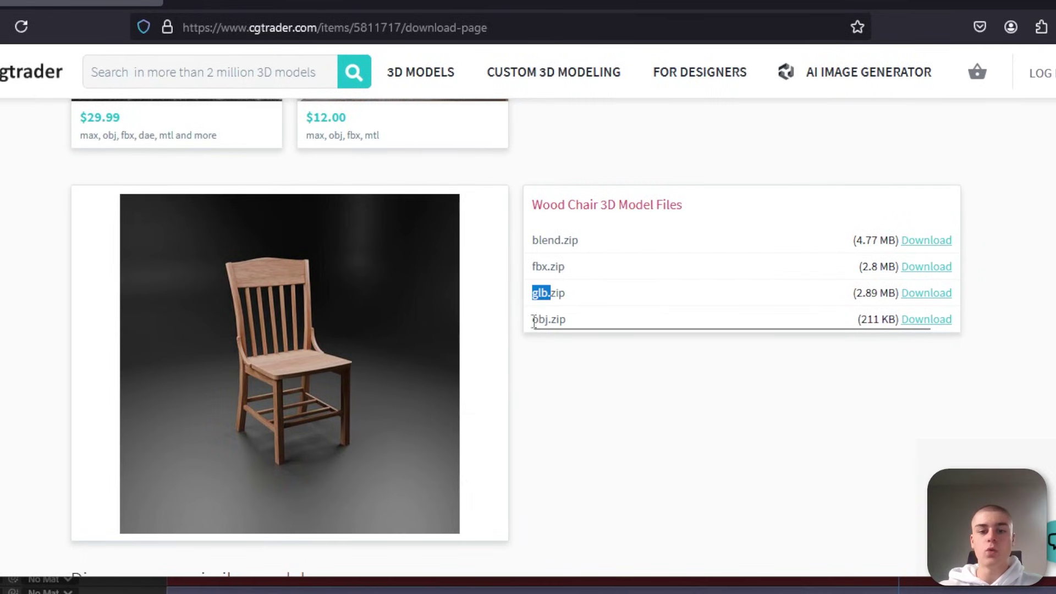
pyautogui.moveTo(532, 319); pyautogui.dragTo(550, 322)
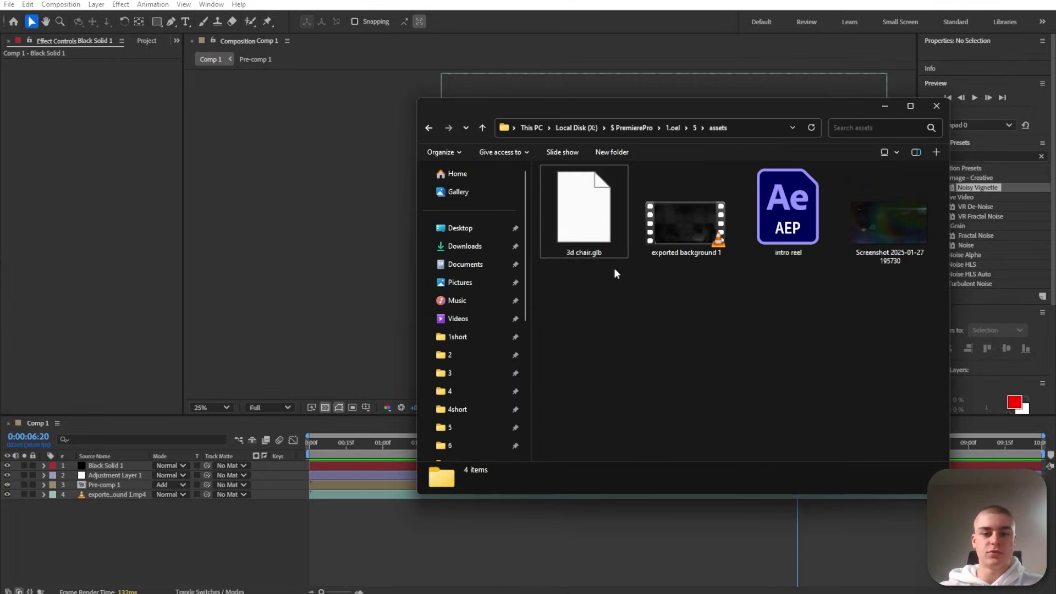
# - Import 3d chair.glb from the assets folder into Comp 1 as the topmost layer
pyautogui.click(614, 266)
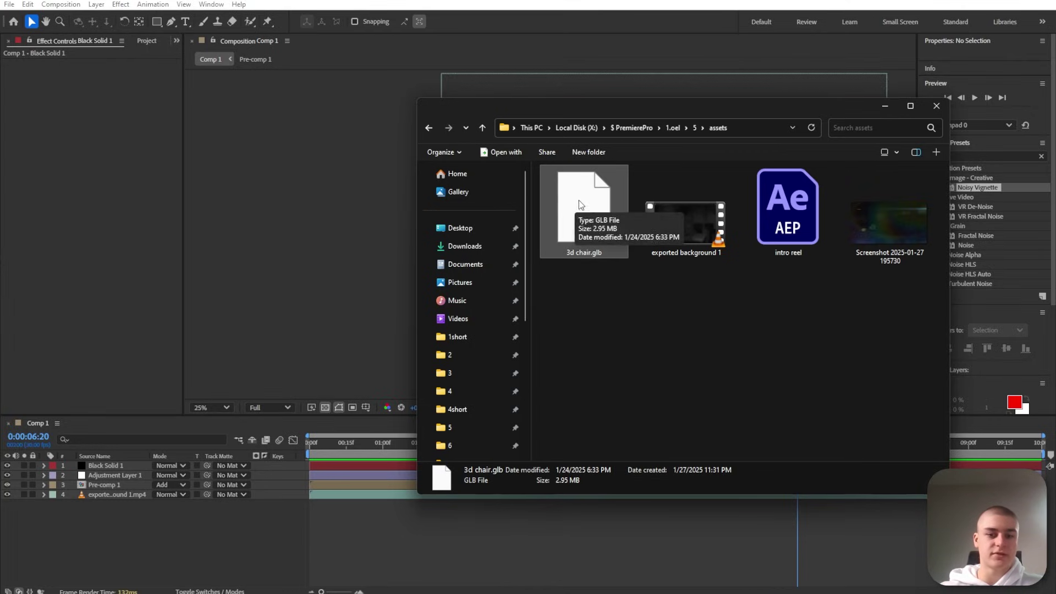
pyautogui.moveTo(579, 200); pyautogui.dragTo(186, 526)
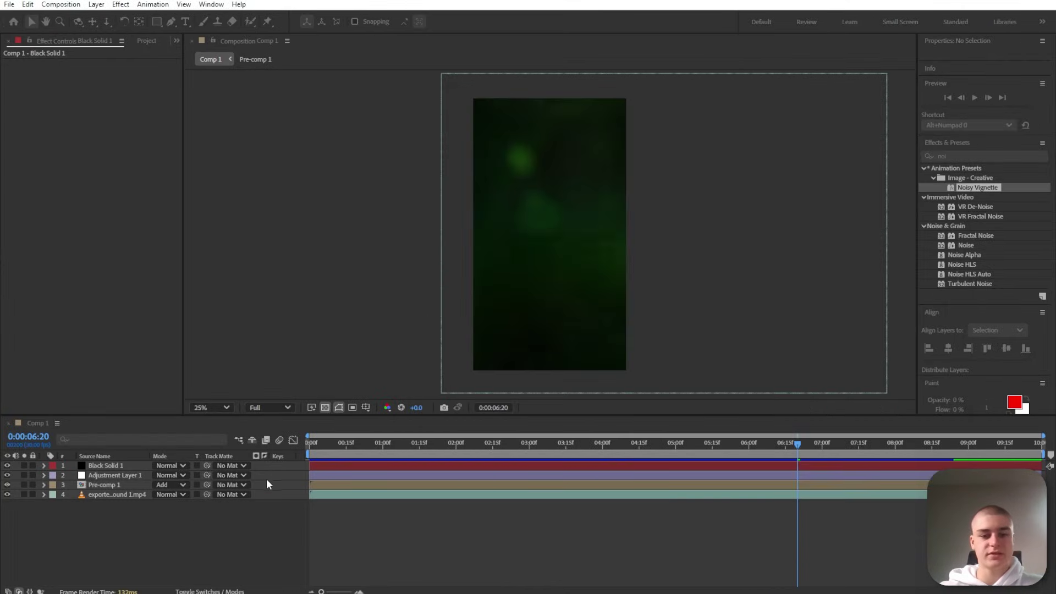
# - Try rotating the 3D chair layer with its Orientation values
pyautogui.click(43, 465)
pyautogui.click(95, 514)
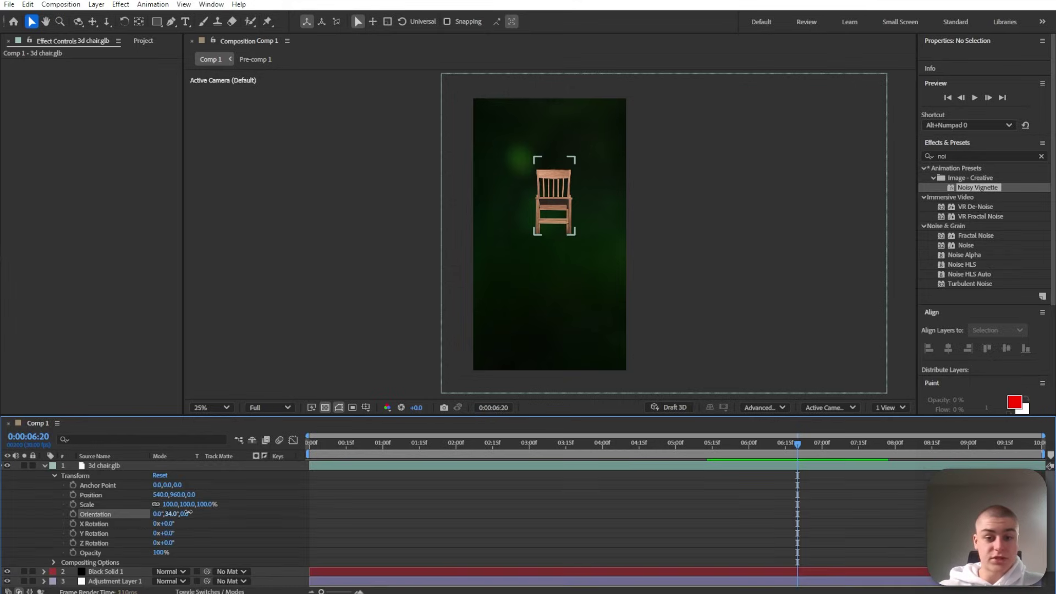
pyautogui.moveTo(184, 514)
pyautogui.mouseDown()
pyautogui.moveTo(194, 515)
pyautogui.moveTo(169, 515)
pyautogui.mouseUp()
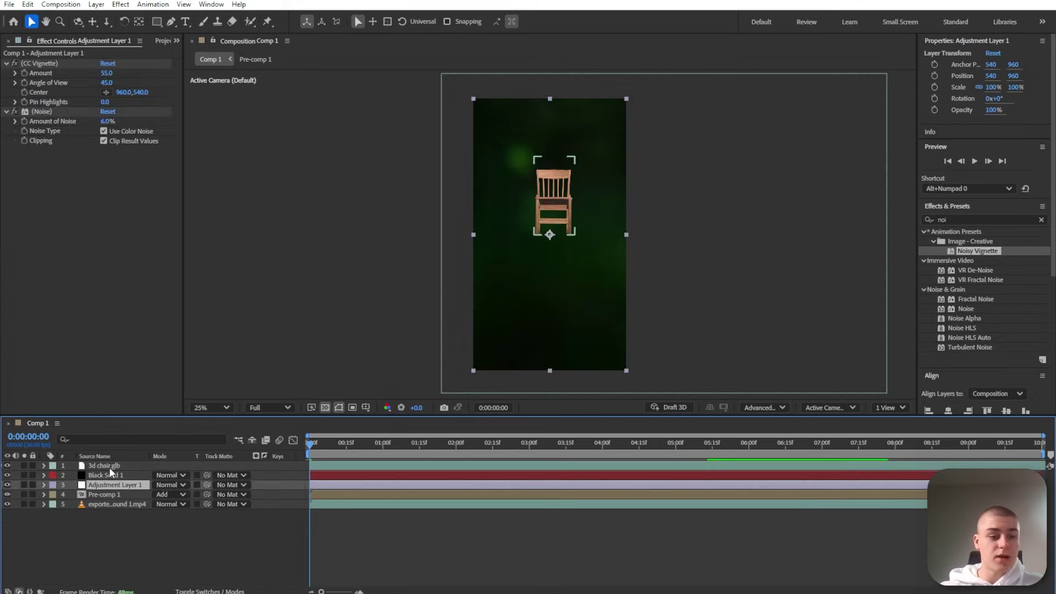
# - Move the 3d chair.glb layer below Pre-comp 1, directly above the exported background video
pyautogui.click(102, 466)
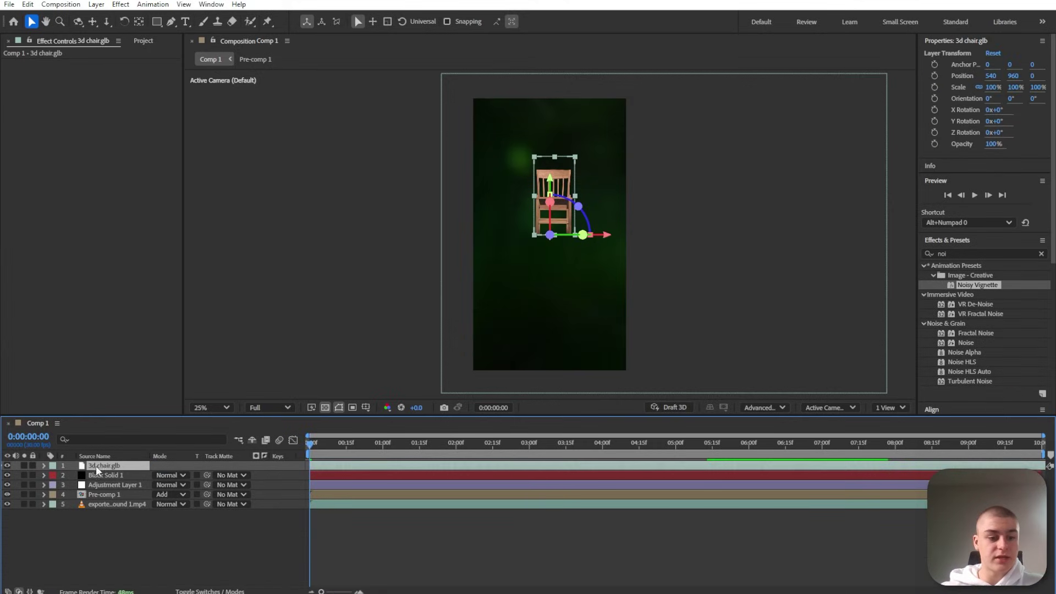
pyautogui.moveTo(99, 464); pyautogui.dragTo(120, 500)
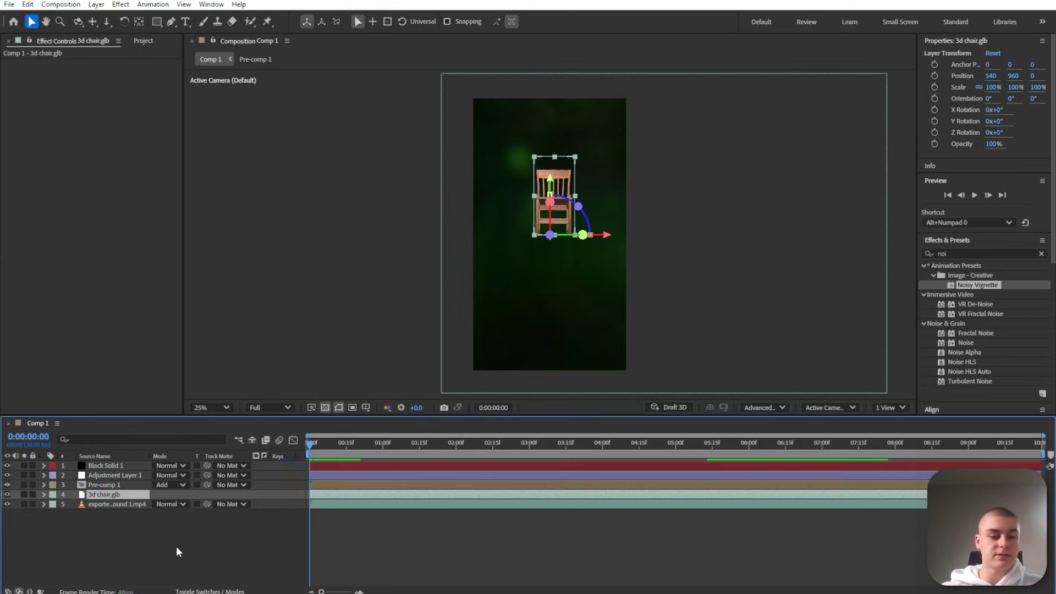
pyautogui.click(220, 555)
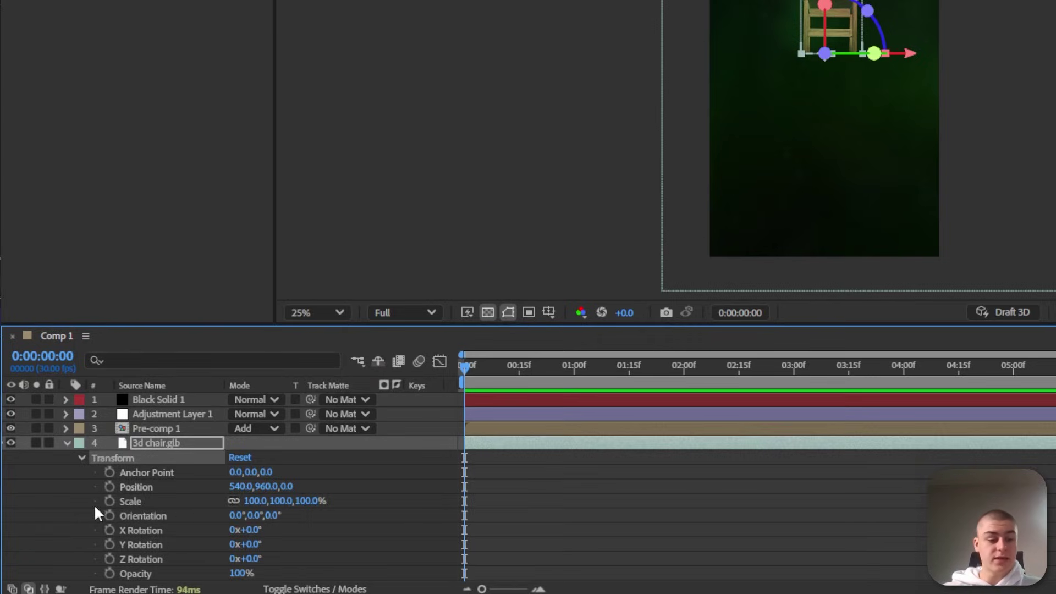
# - Start Scale and Orientation keyframes on the chair layer at 0:00:00:00 and set Scale to 109%
pyautogui.click(110, 501)
pyautogui.click(110, 515)
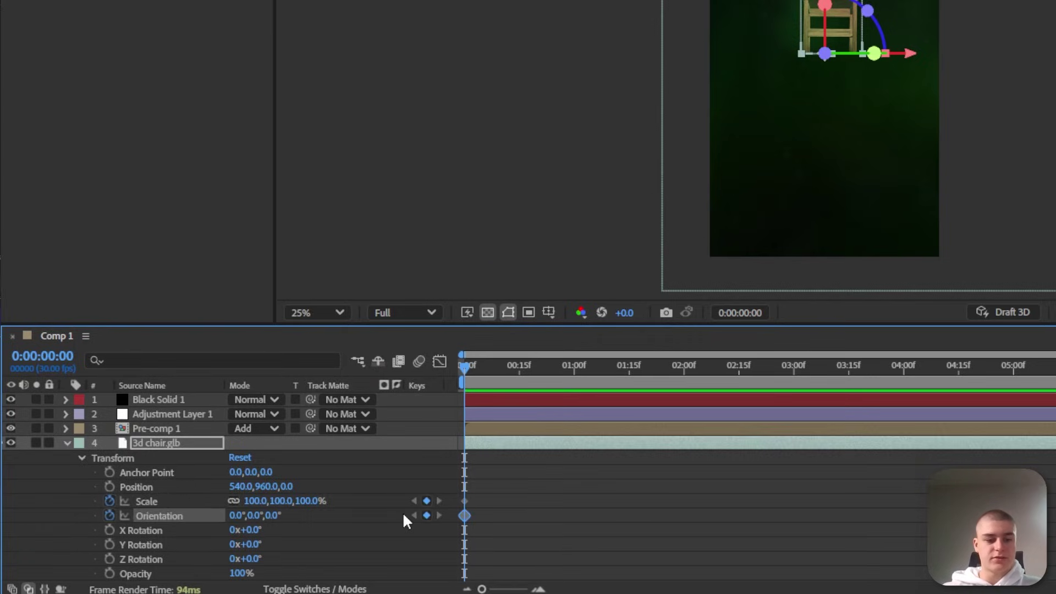
pyautogui.click(259, 501)
pyautogui.write('109')
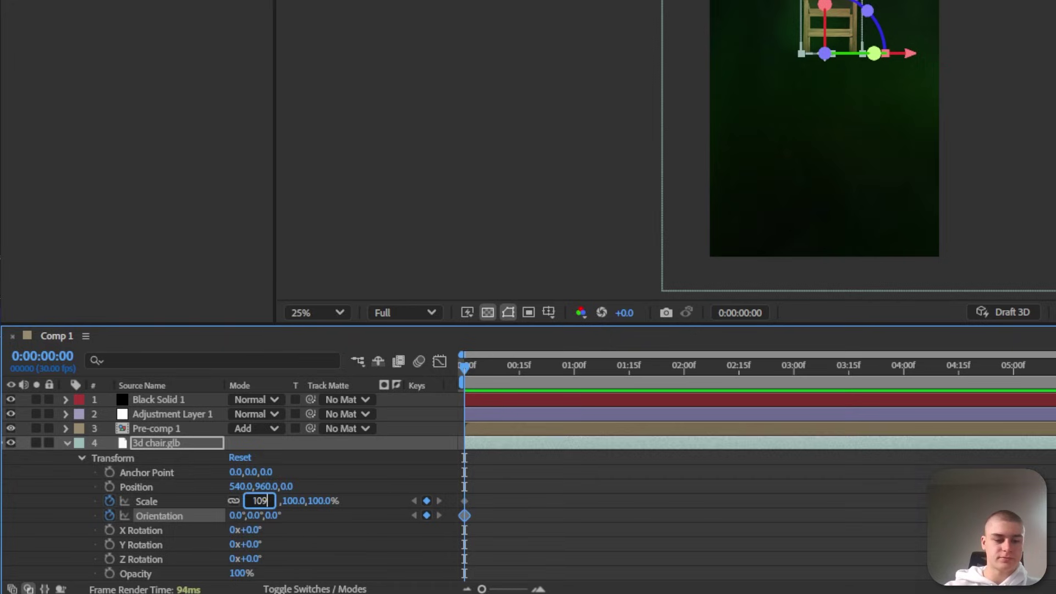
pyautogui.press('Return')
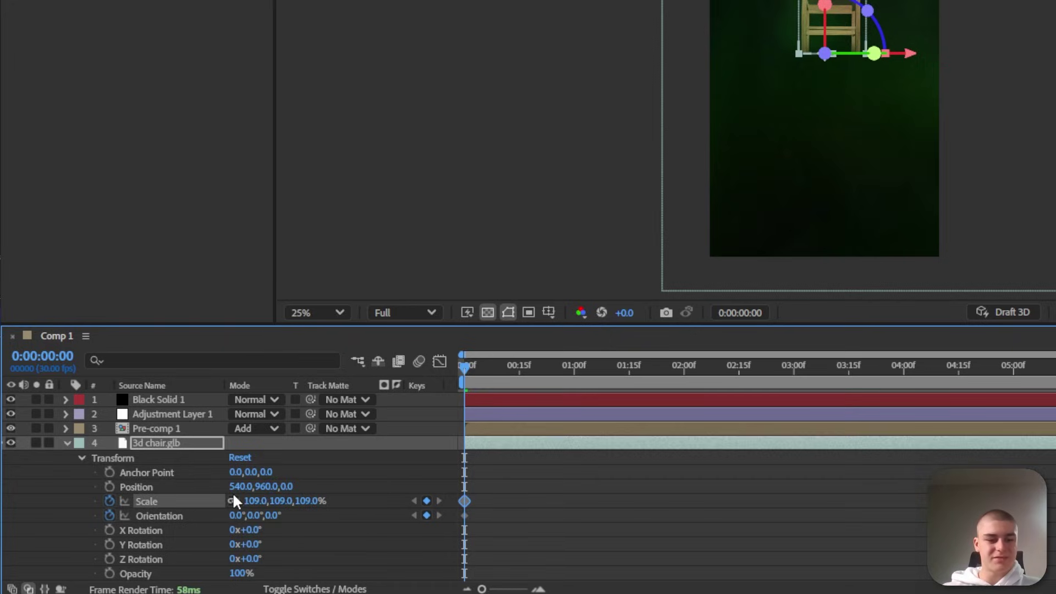
# - Set the chair's Position to 506, 1472, 0 and its Orientation at the first frame to 331°, 54°, 0°
pyautogui.moveTo(267, 487); pyautogui.dragTo(547, 495)
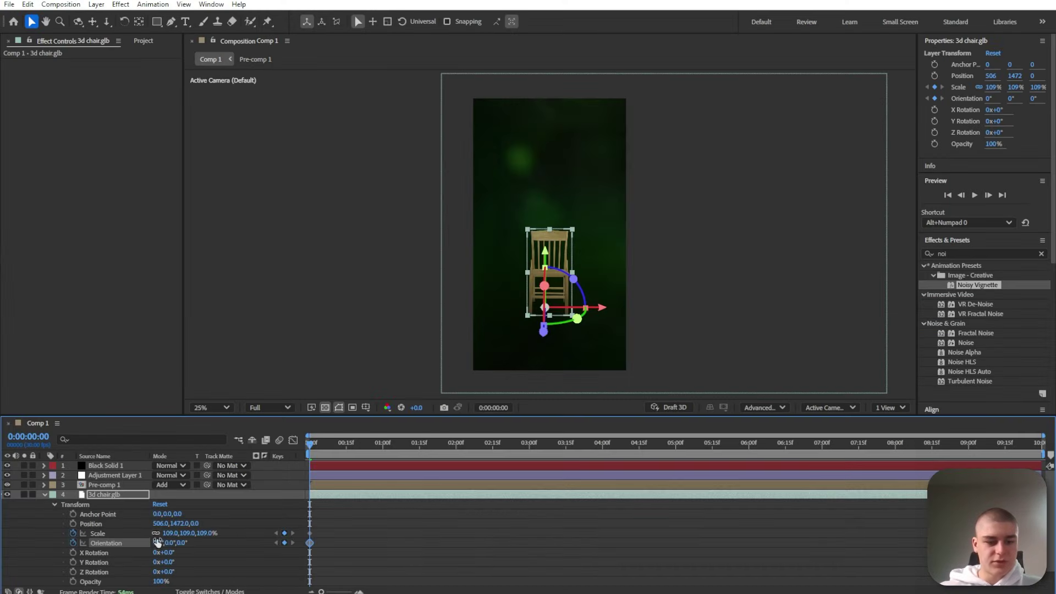
pyautogui.moveTo(158, 543); pyautogui.dragTo(182, 544)
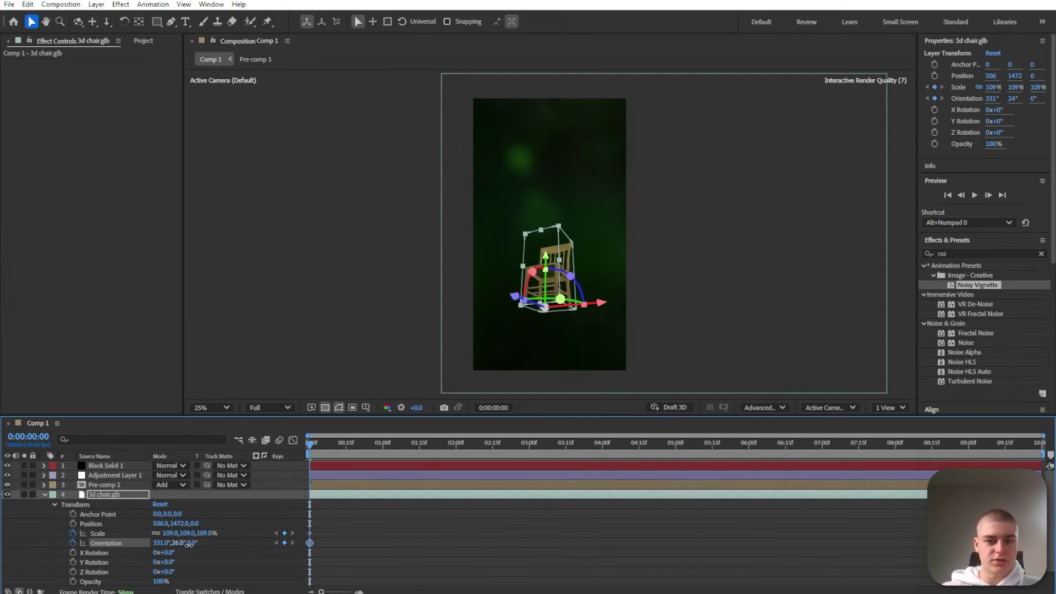
pyautogui.moveTo(188, 546); pyautogui.dragTo(204, 545)
pyautogui.click(352, 542)
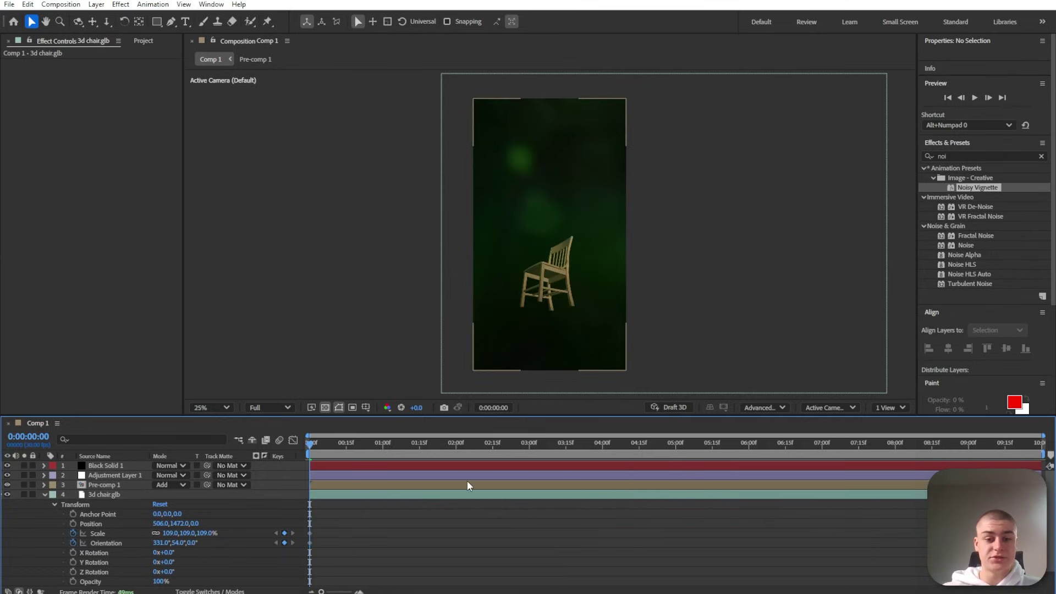
# - Keyframe the chair at 0:00:02:11 with Scale 170% and Orientation 25°, 22°, 0°
pyautogui.click(483, 444)
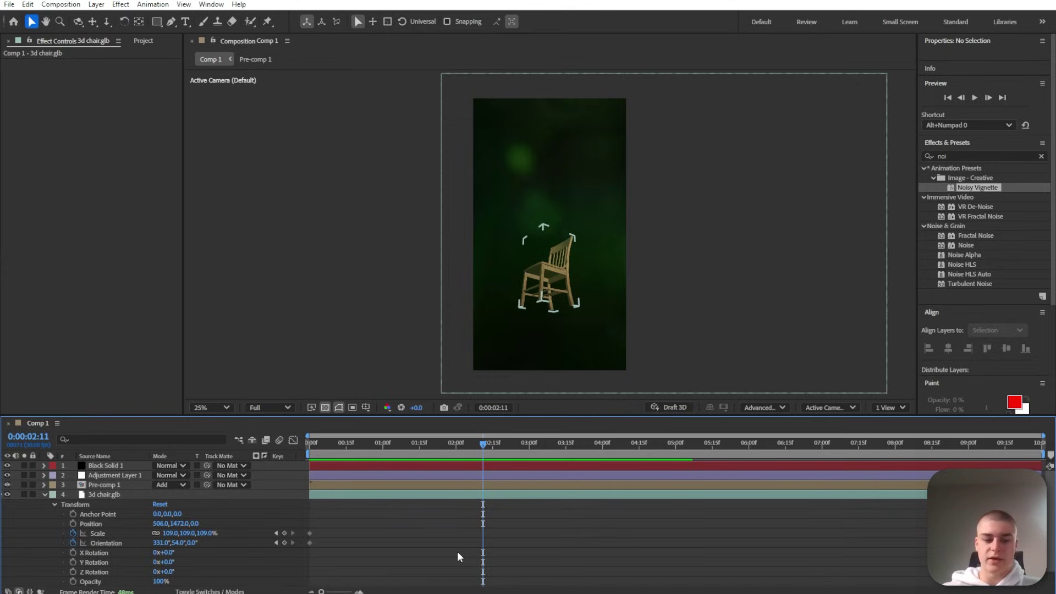
pyautogui.click(213, 533)
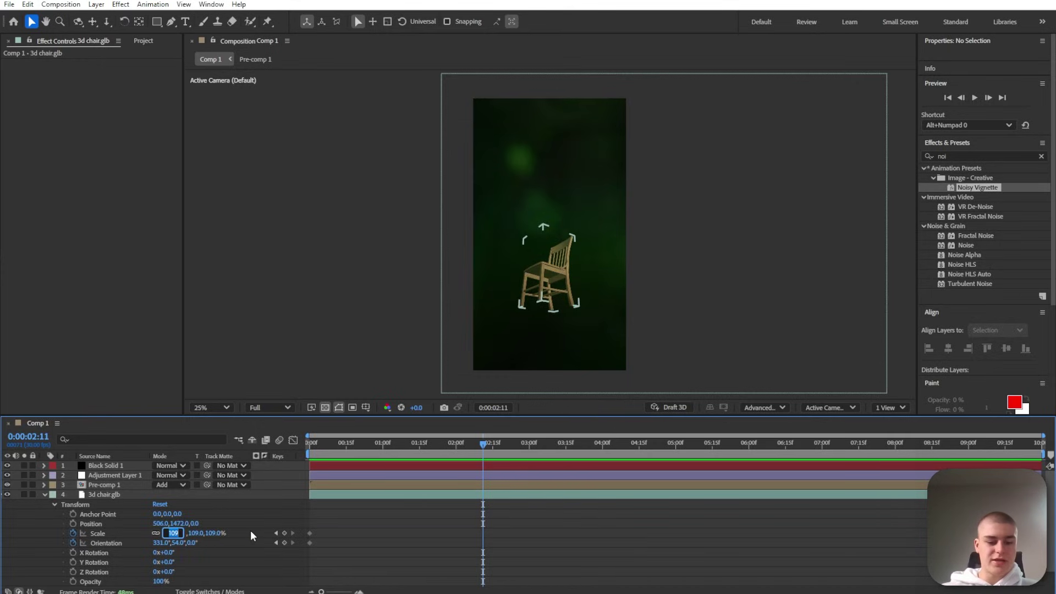
pyautogui.write('170')
pyautogui.press('Return')
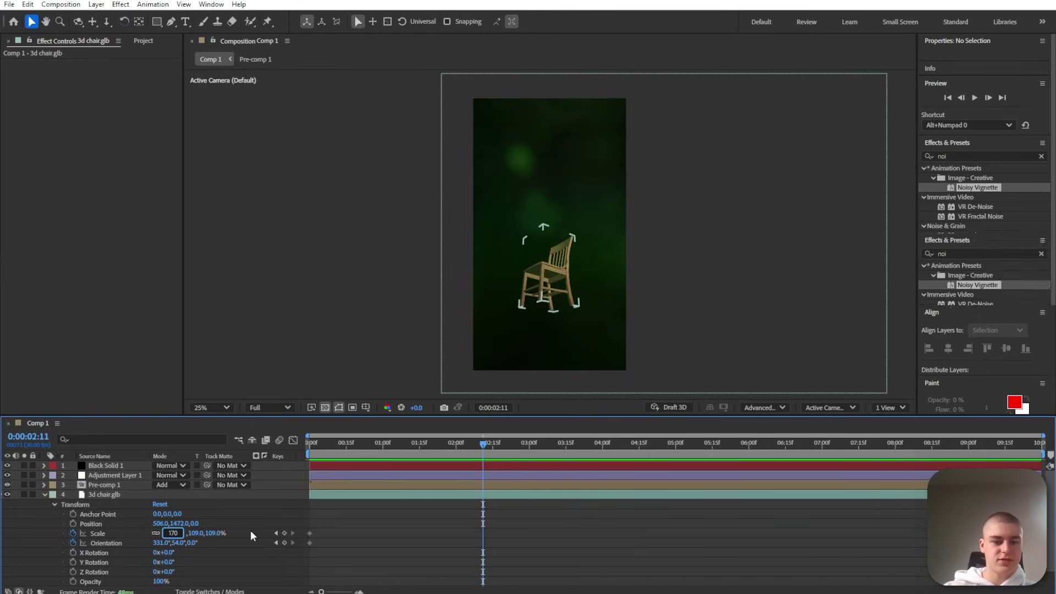
pyautogui.moveTo(207, 552); pyautogui.dragTo(158, 553)
# - Play back the chair's scale and rotation animation from the start of the composition
pyautogui.click(532, 526)
pyautogui.press('space')
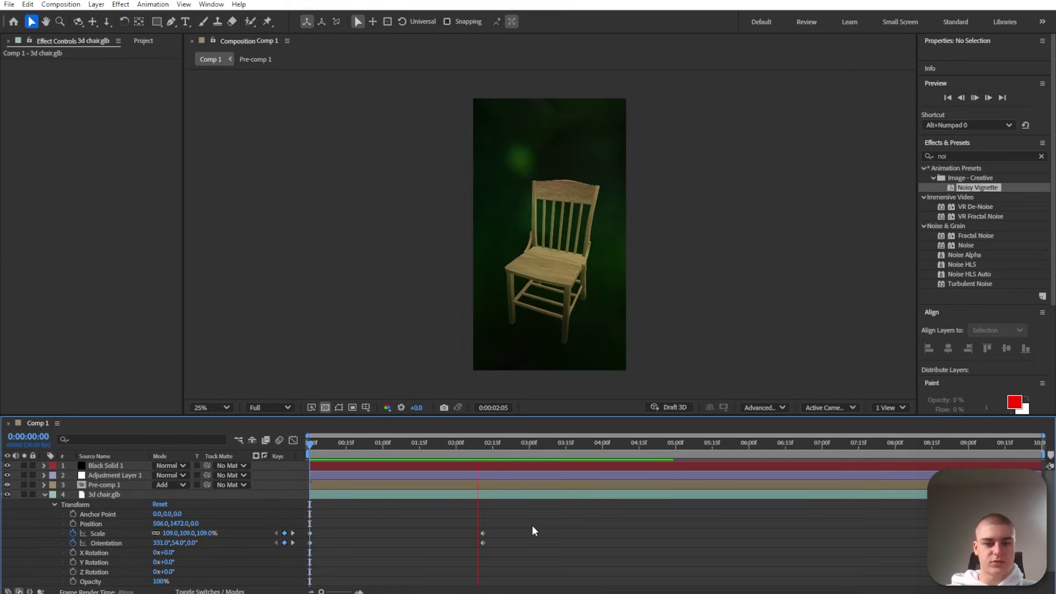
pyautogui.press('space')
# - Enable motion blur for the 3d chair.glb layer and the composition
pyautogui.moveTo(515, 501); pyautogui.dragTo(287, 548)
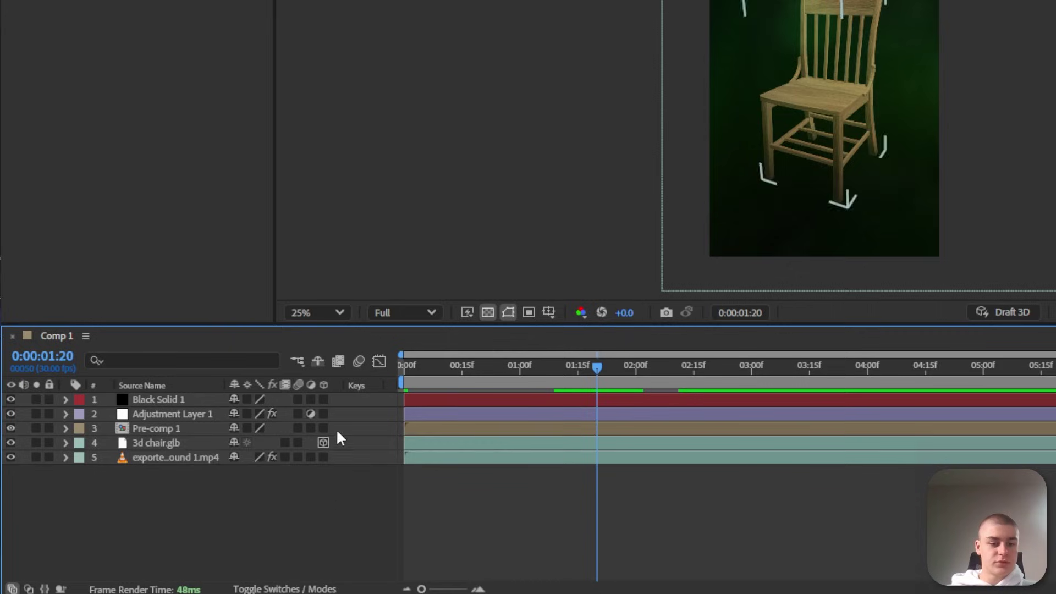
pyautogui.click(298, 442)
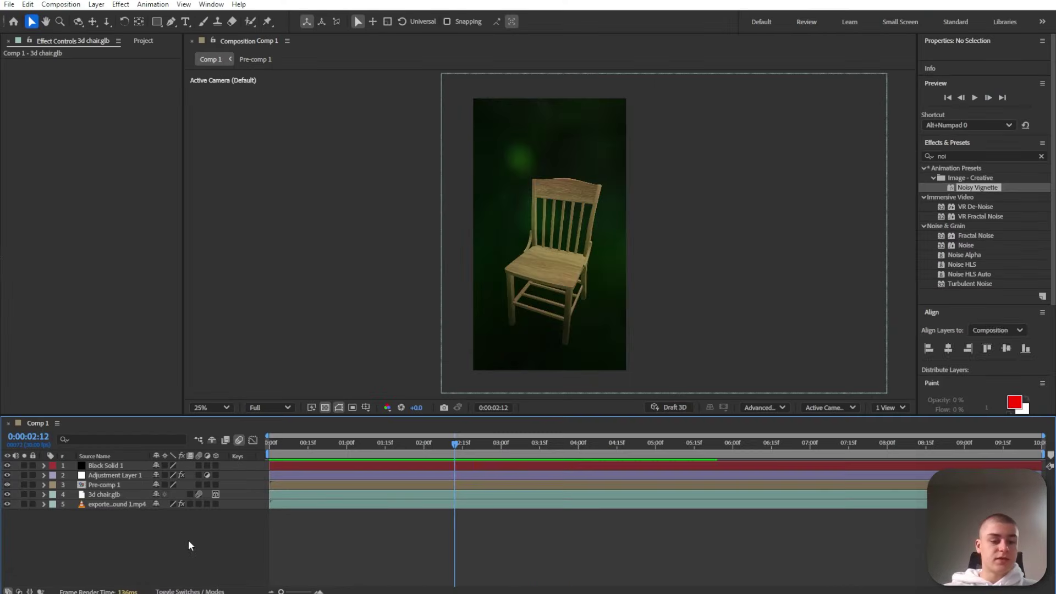
# - Pre-compose the 3d chair.glb layer with the default settings
pyautogui.click(128, 497)
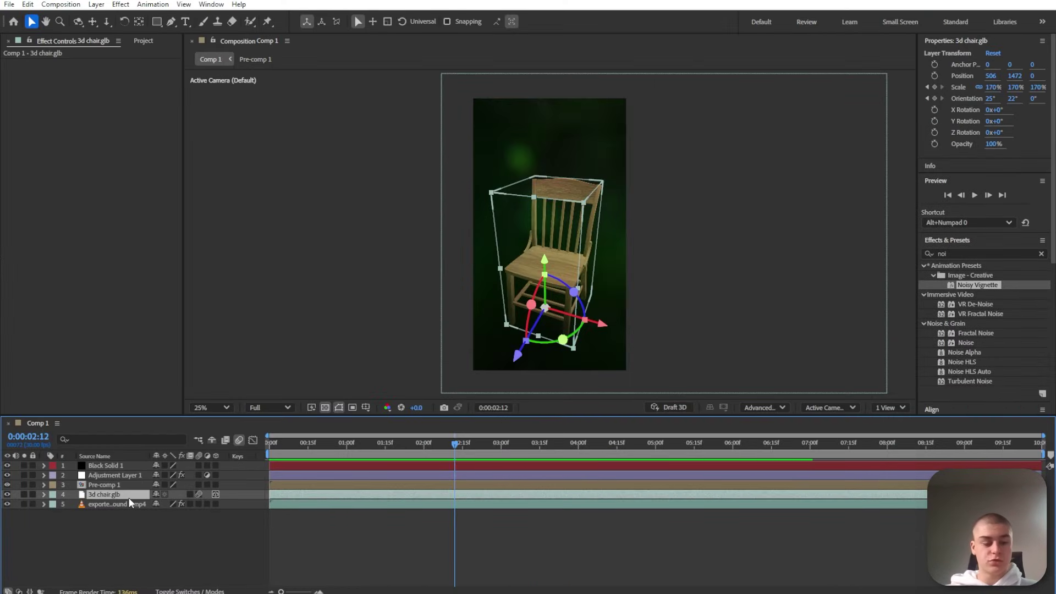
pyautogui.hotkey('ctrl', 'shift', 'c')
pyautogui.press('Return')
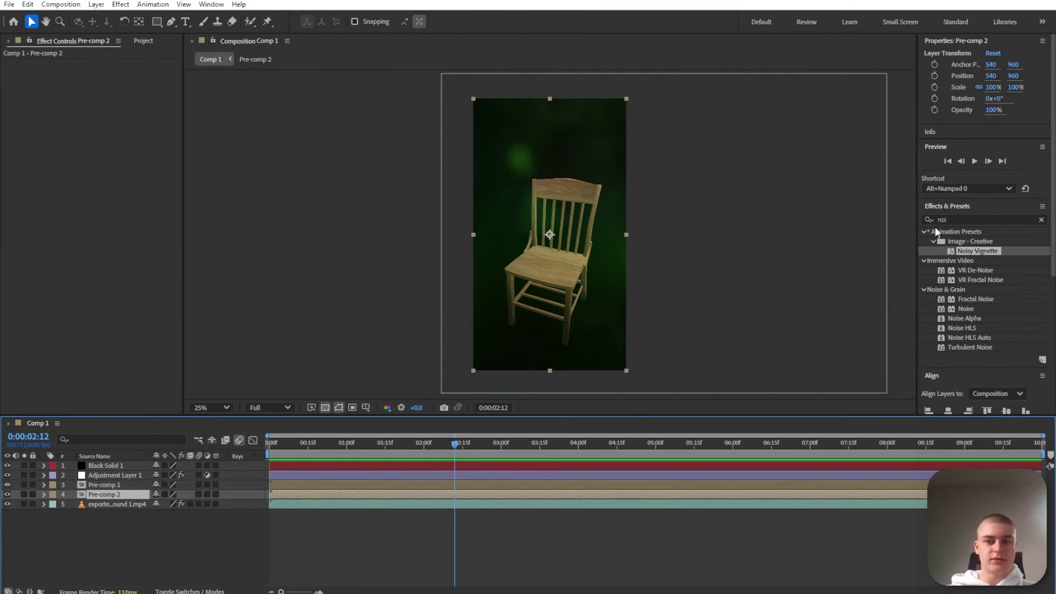
# - Apply the Drop Shadow and Glow effects to the pre-composed chair layer
pyautogui.moveTo(953, 220); pyautogui.dragTo(903, 216)
pyautogui.write('drop')
pyautogui.moveTo(977, 377); pyautogui.dragTo(145, 491)
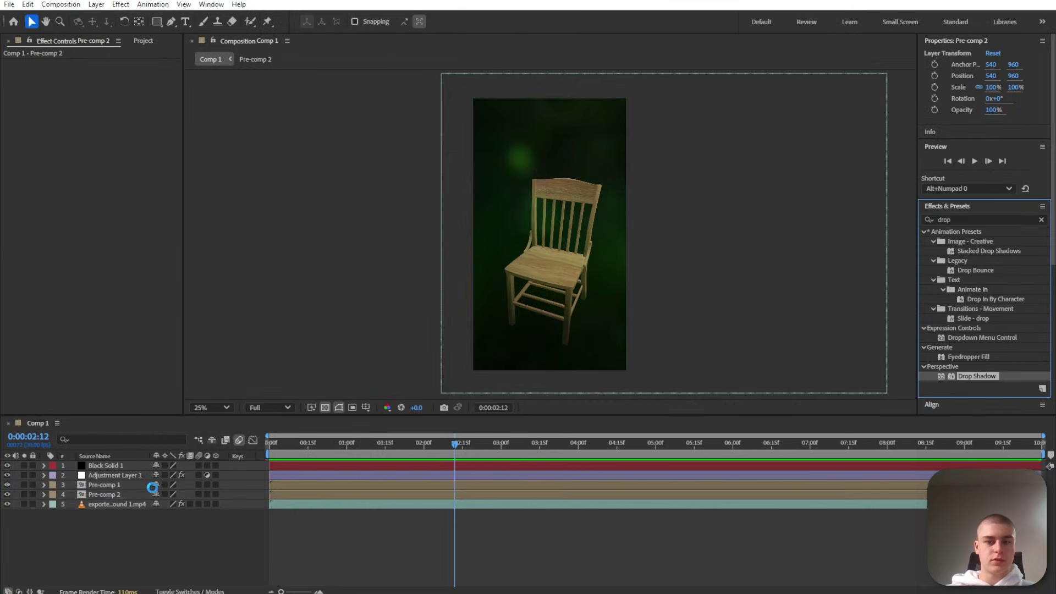
pyautogui.click(968, 219)
pyautogui.write('g')
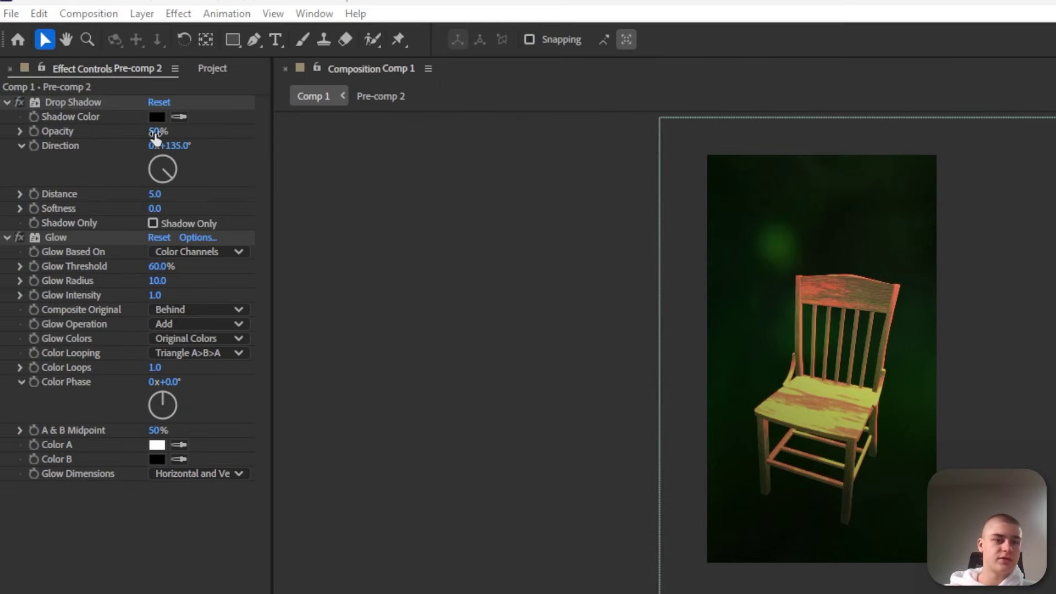
# - Set the chair's Drop Shadow Opacity to 65% and Softness to 188
pyautogui.moveTo(155, 139); pyautogui.dragTo(198, 137)
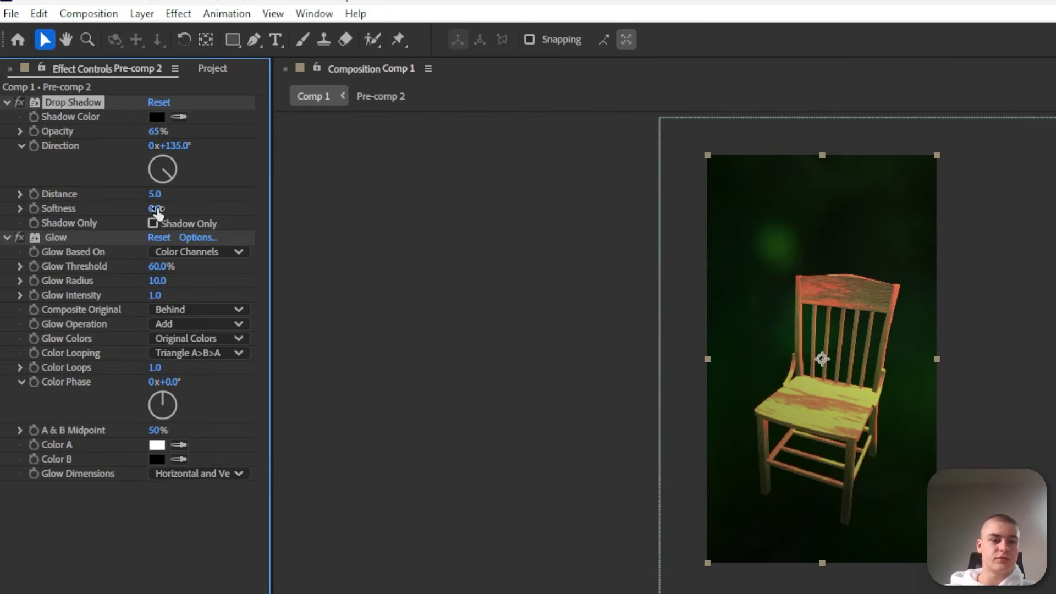
pyautogui.moveTo(157, 211); pyautogui.dragTo(270, 207)
# - Set the Glow effect's Composite Original to On Top, Glow Threshold to 42.4% and Glow Radius to 466
pyautogui.click(87, 236)
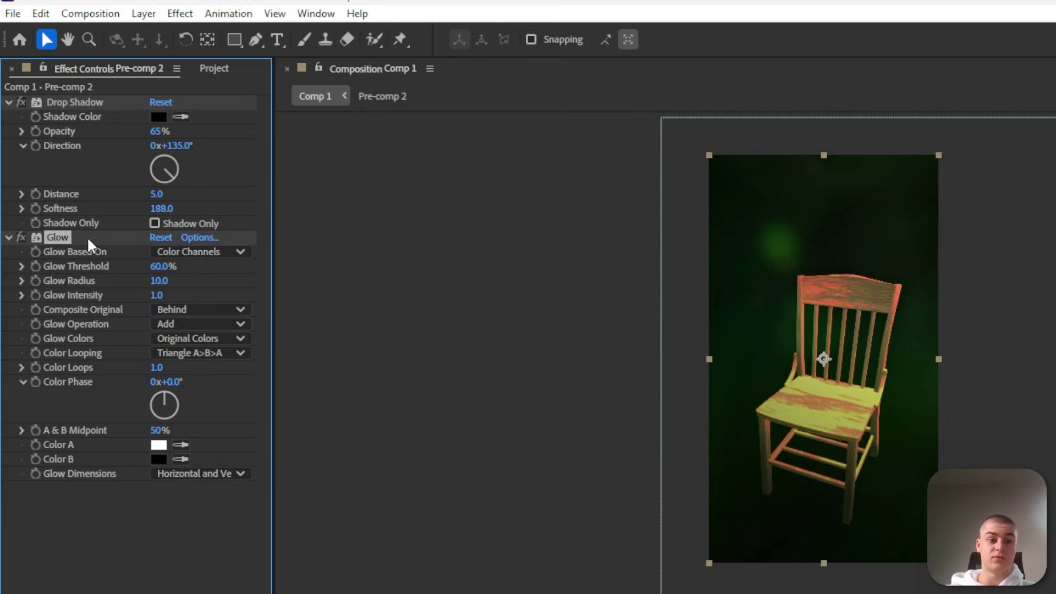
pyautogui.click(177, 311)
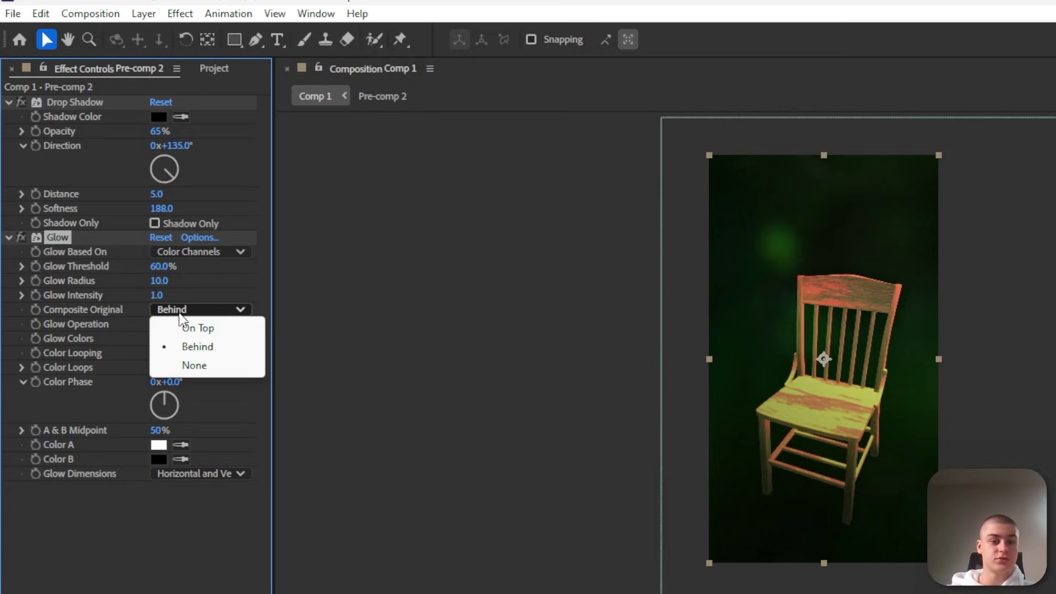
pyautogui.click(193, 328)
pyautogui.moveTo(159, 271); pyautogui.dragTo(431, 286)
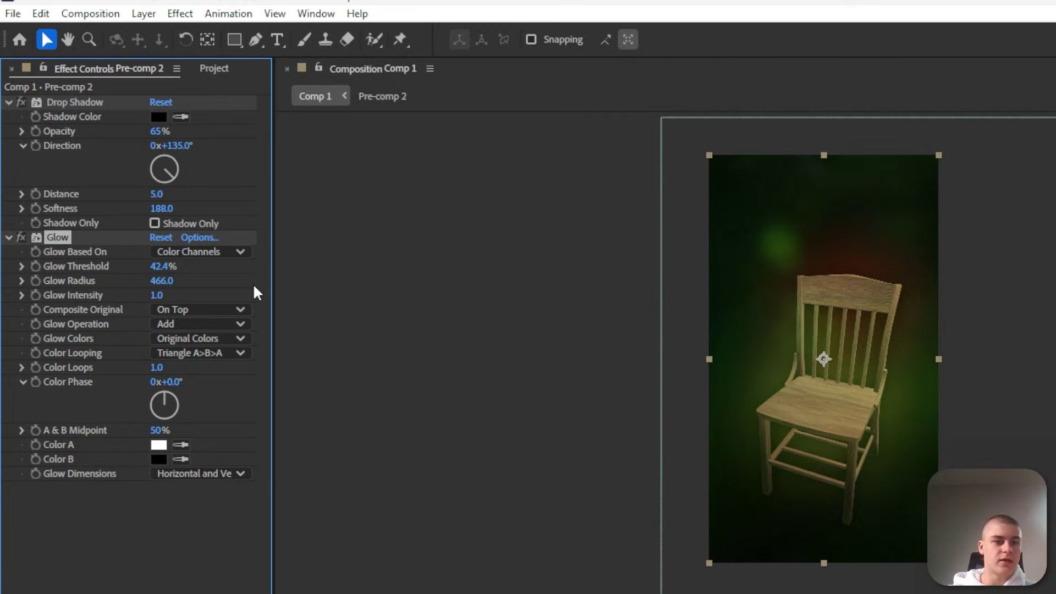
# - Set Glow Colors to A & B Colors and make both Color A and Color B green
pyautogui.click(232, 333)
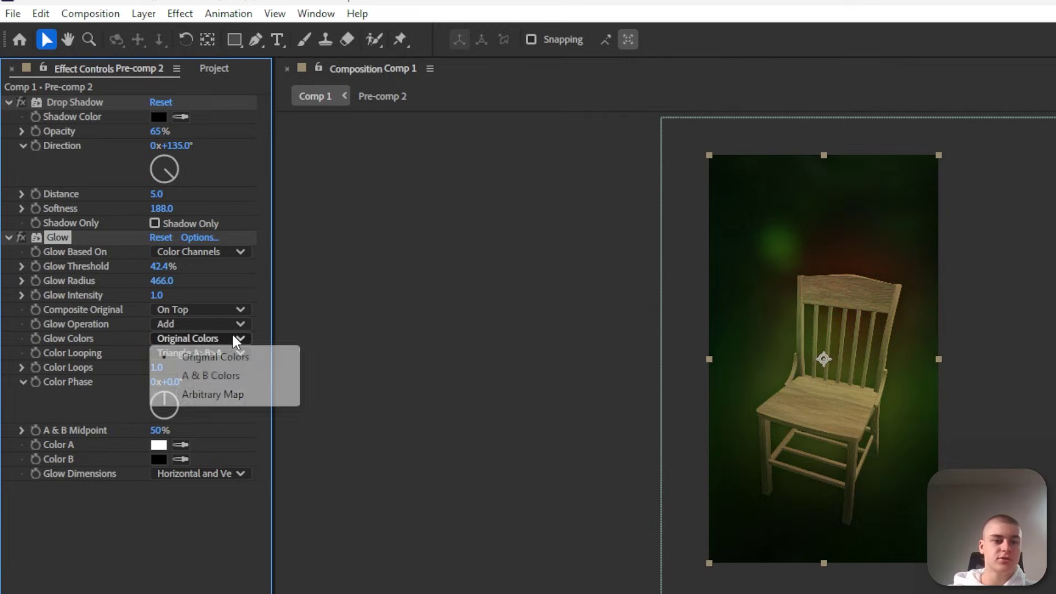
pyautogui.click(232, 376)
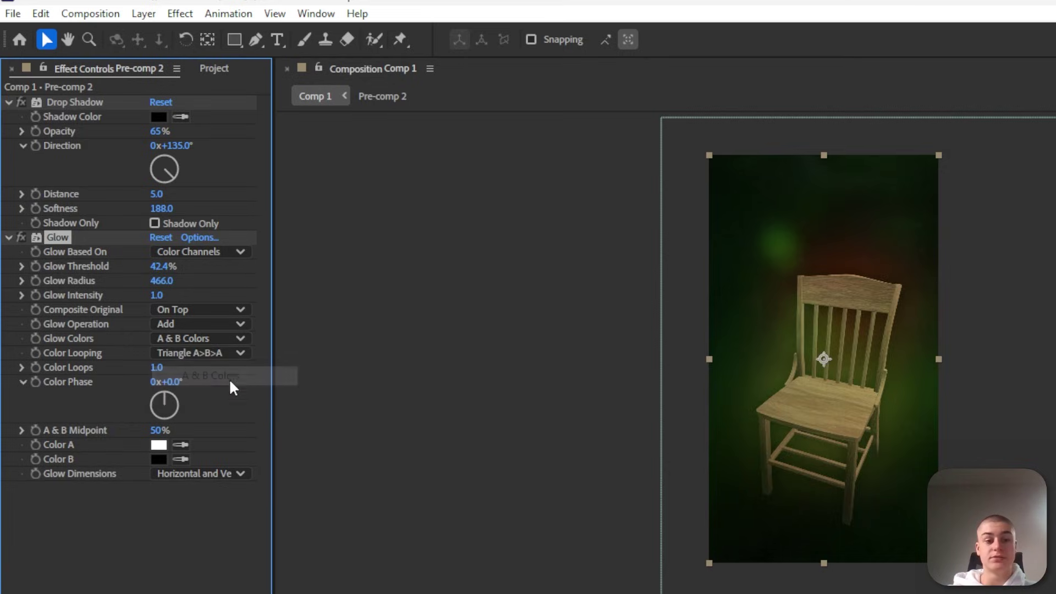
pyautogui.click(163, 446)
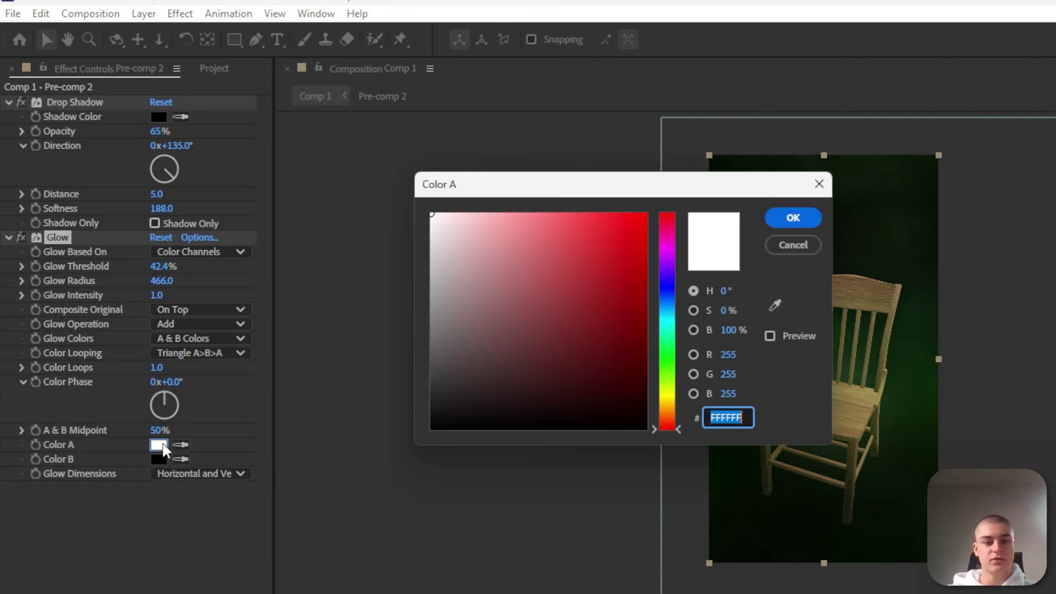
pyautogui.click(793, 243)
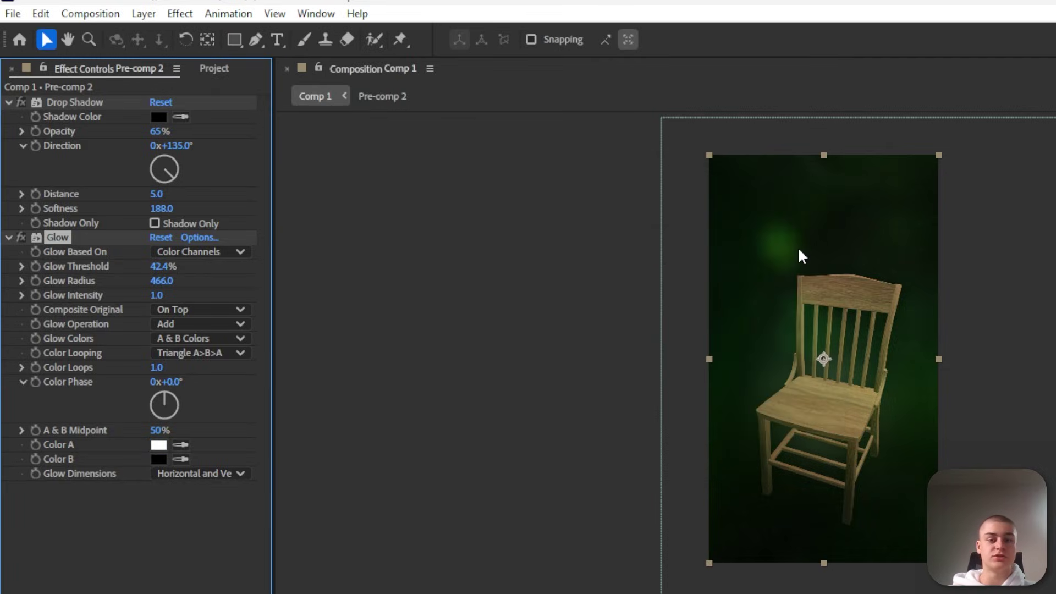
pyautogui.click(165, 445)
pyautogui.click(668, 357)
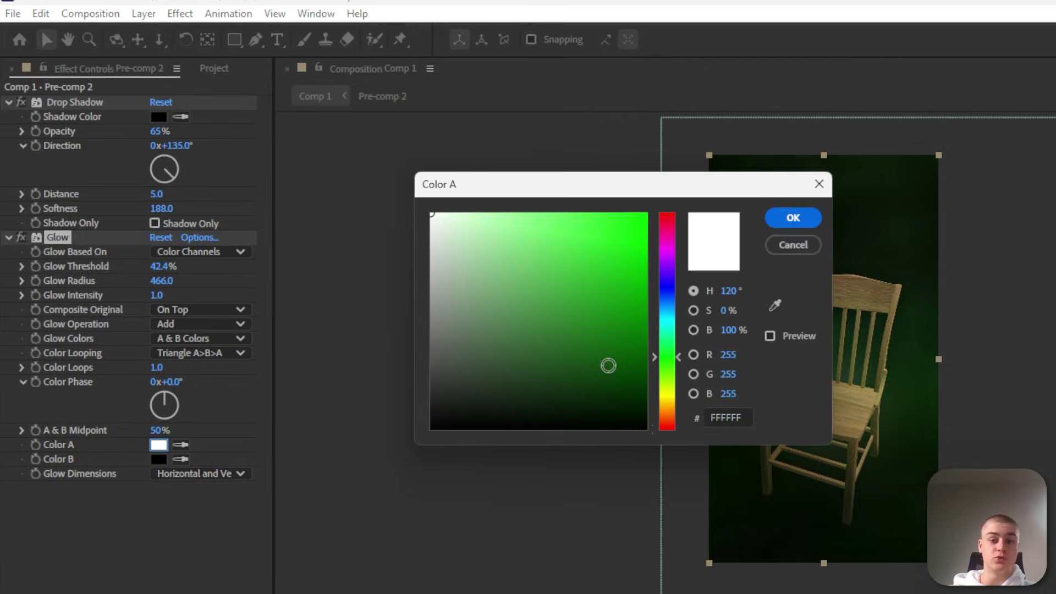
pyautogui.click(608, 366)
pyautogui.click(794, 217)
pyautogui.click(159, 459)
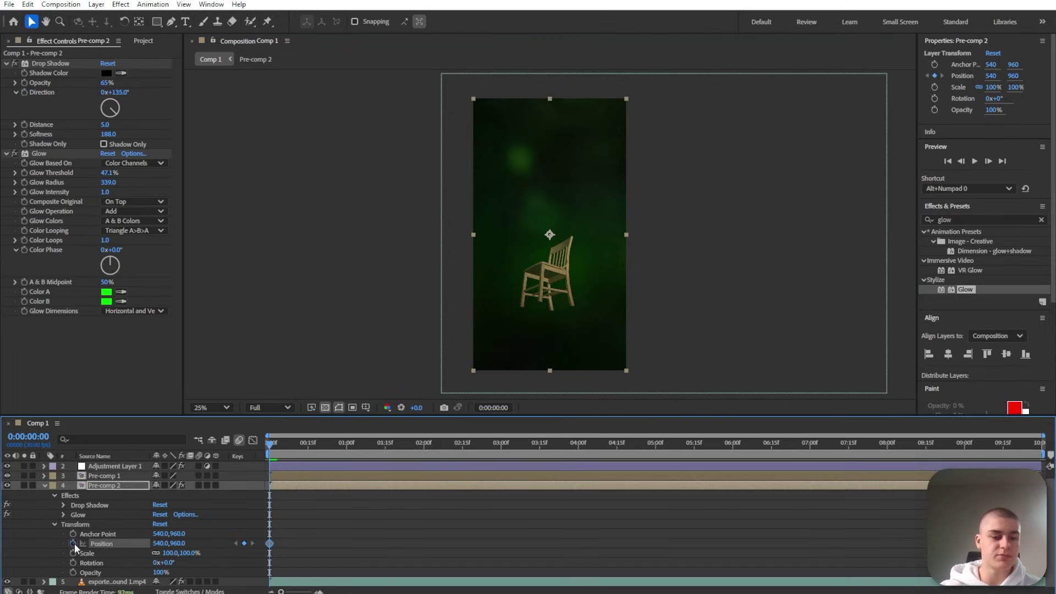
# - Animate Pre-comp 2's Position from 540, -76 at the first frame to 540, 960 shortly after 2 seconds, and preview it
pyautogui.click(73, 543)
pyautogui.moveTo(272, 545); pyautogui.dragTo(449, 537)
pyautogui.click(480, 535)
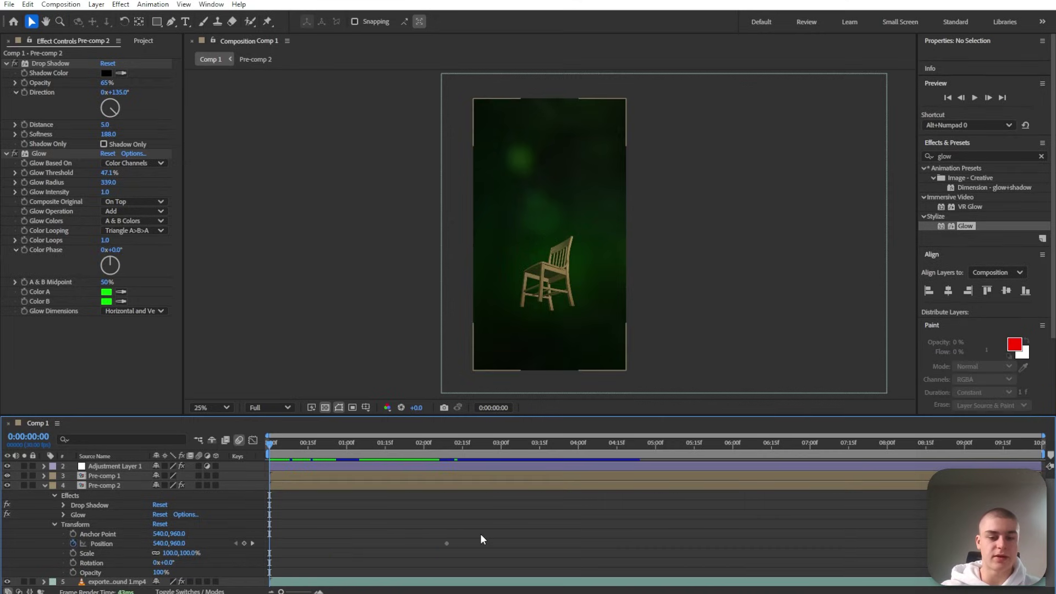
pyautogui.click(76, 525)
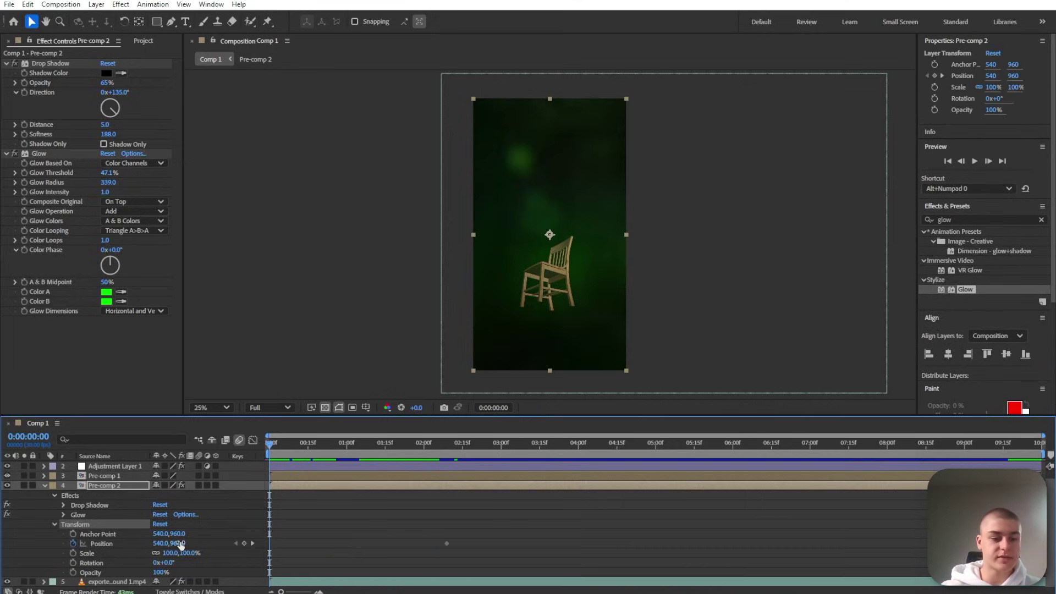
pyautogui.click(181, 544)
pyautogui.moveTo(183, 544); pyautogui.dragTo(179, 544)
pyautogui.click(414, 525)
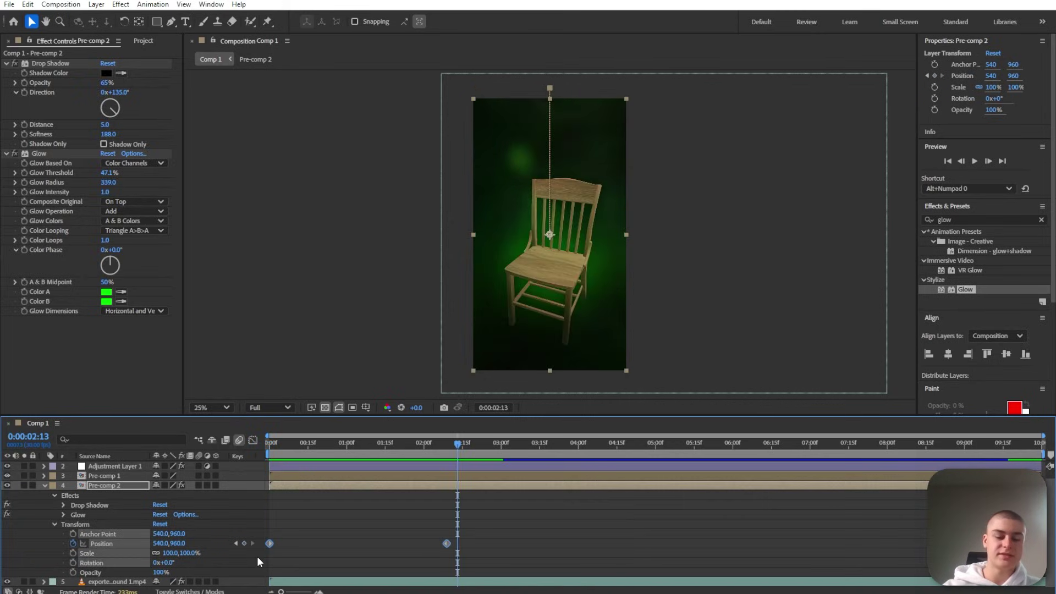
pyautogui.press('space')
# - Apply Easy Ease to Pre-comp 2's Position keyframes and reshape their speed graph so the drop slows gradually towards its end
pyautogui.moveTo(505, 509); pyautogui.dragTo(244, 561)
pyautogui.press('F9')
pyautogui.click(252, 441)
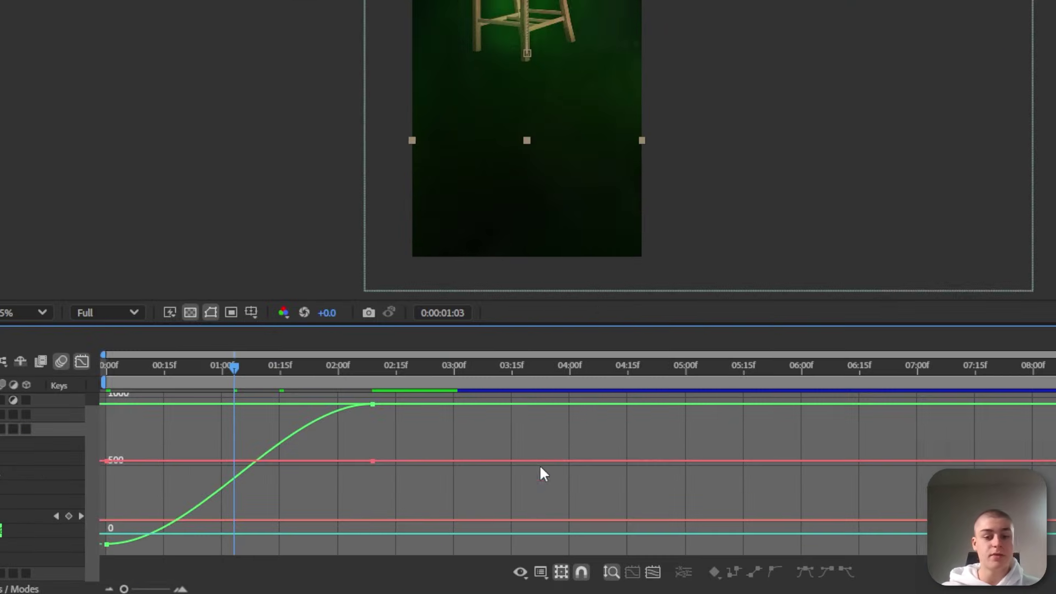
pyautogui.rightClick(558, 507)
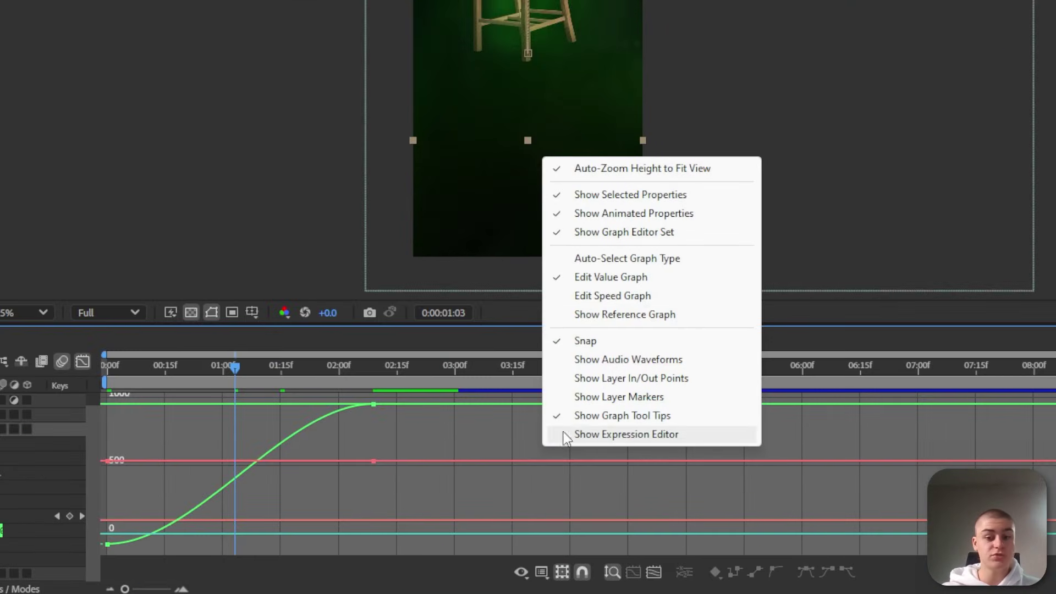
pyautogui.click(590, 297)
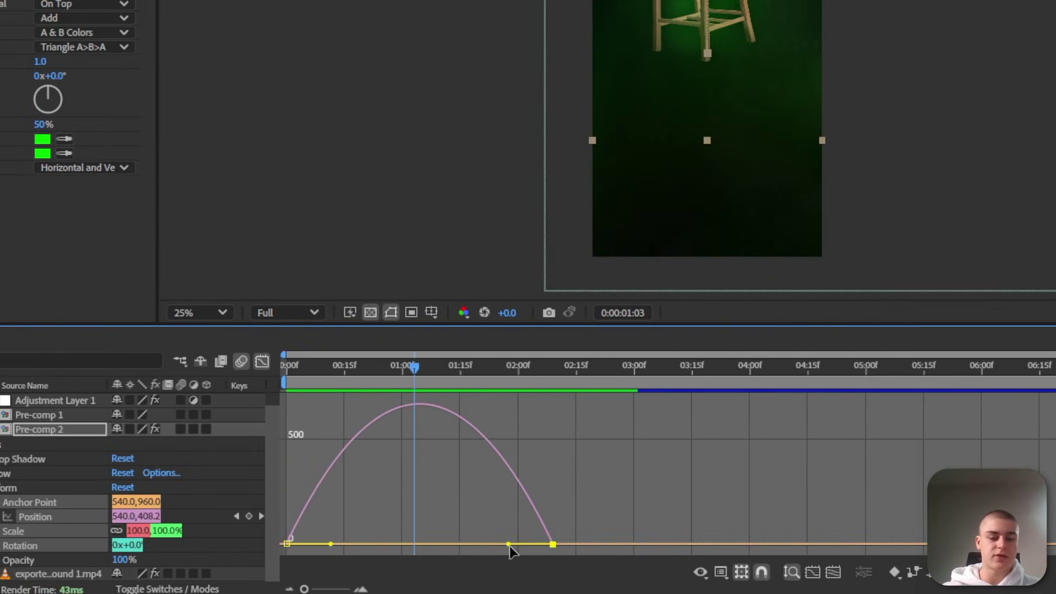
pyautogui.moveTo(510, 545); pyautogui.dragTo(396, 562)
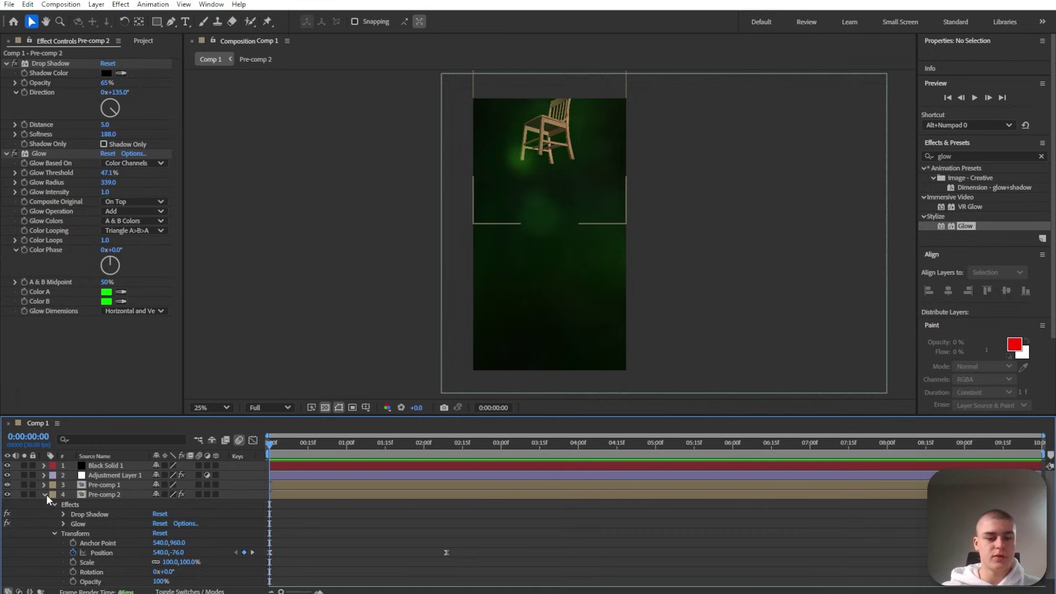
pyautogui.press('space')
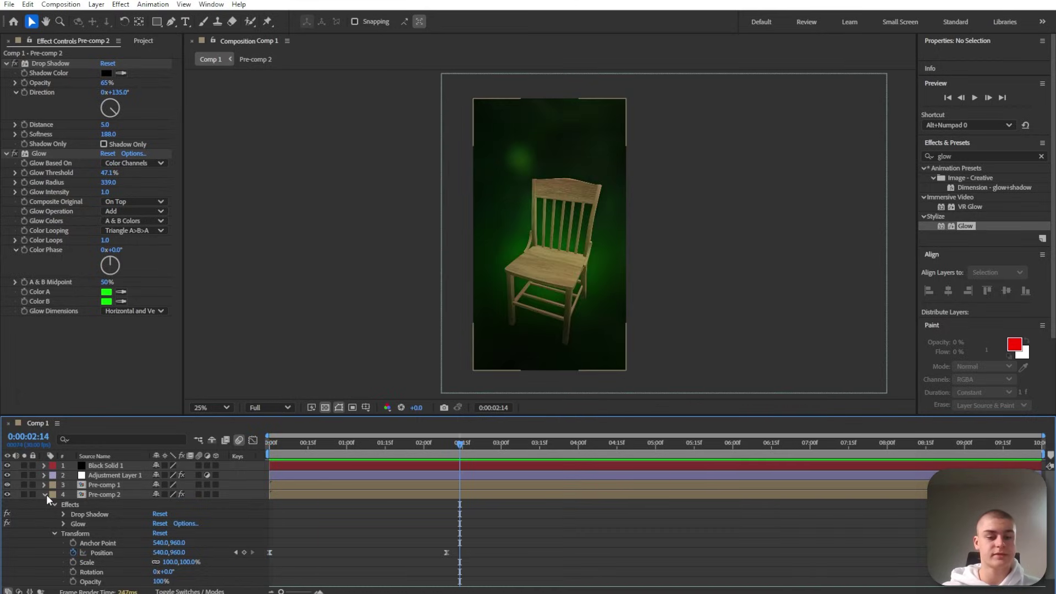
# - Create a two-node camera with the default settings directly above Pre-comp 2, and make Pre-comp 2 a 3D layer
pyautogui.rightClick(253, 268)
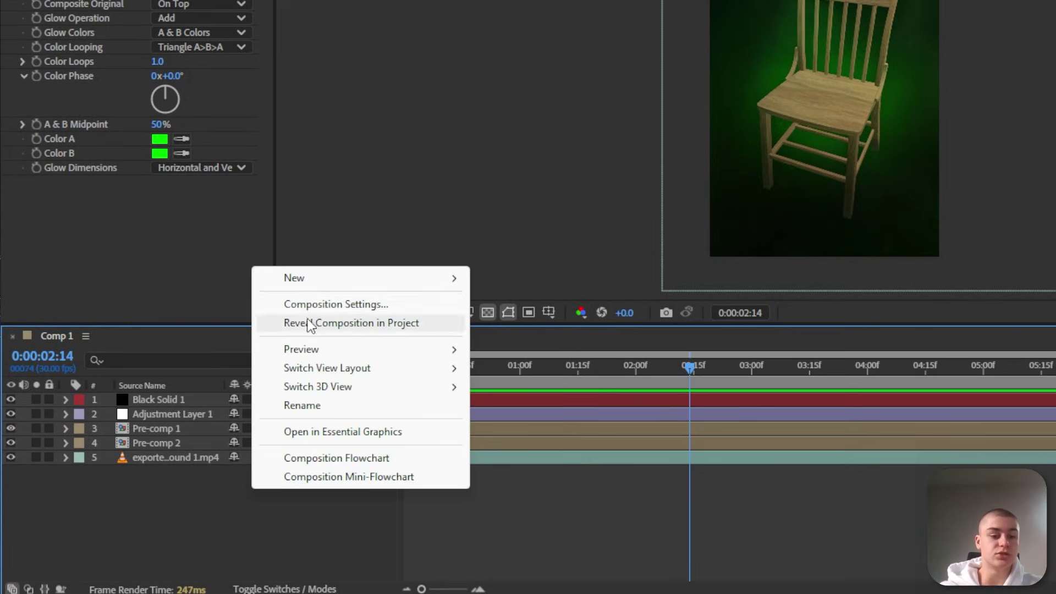
pyautogui.moveTo(342, 283)
pyautogui.click(517, 361)
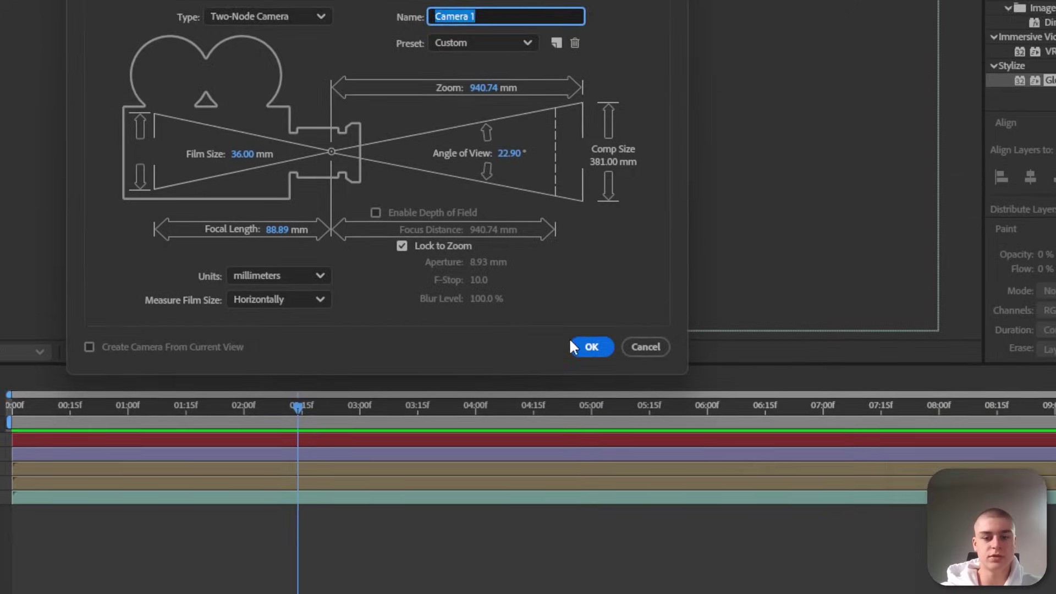
pyautogui.click(681, 592)
pyautogui.press('Return')
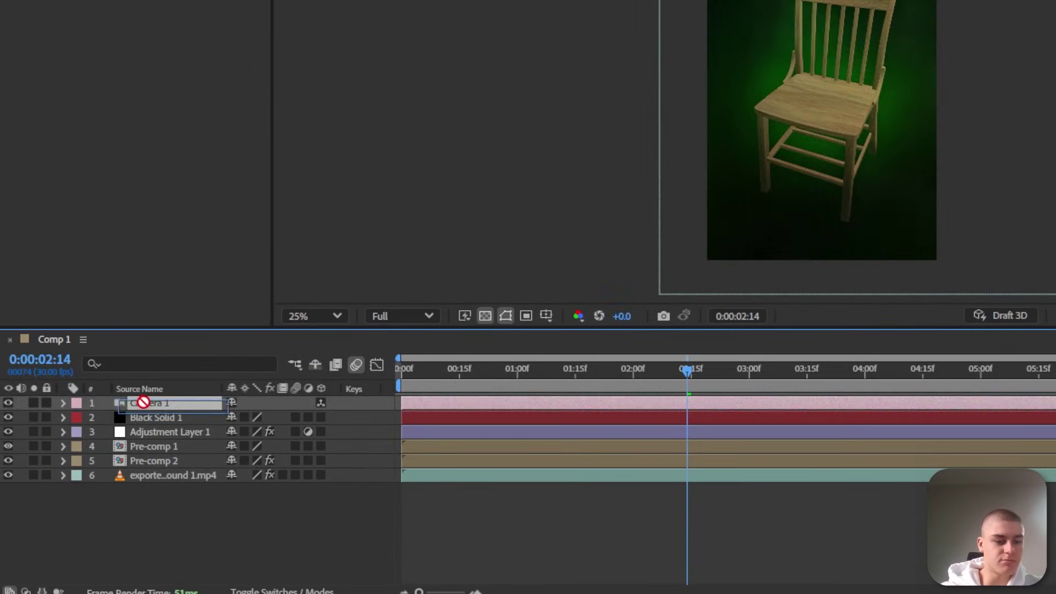
pyautogui.moveTo(143, 402); pyautogui.dragTo(198, 457)
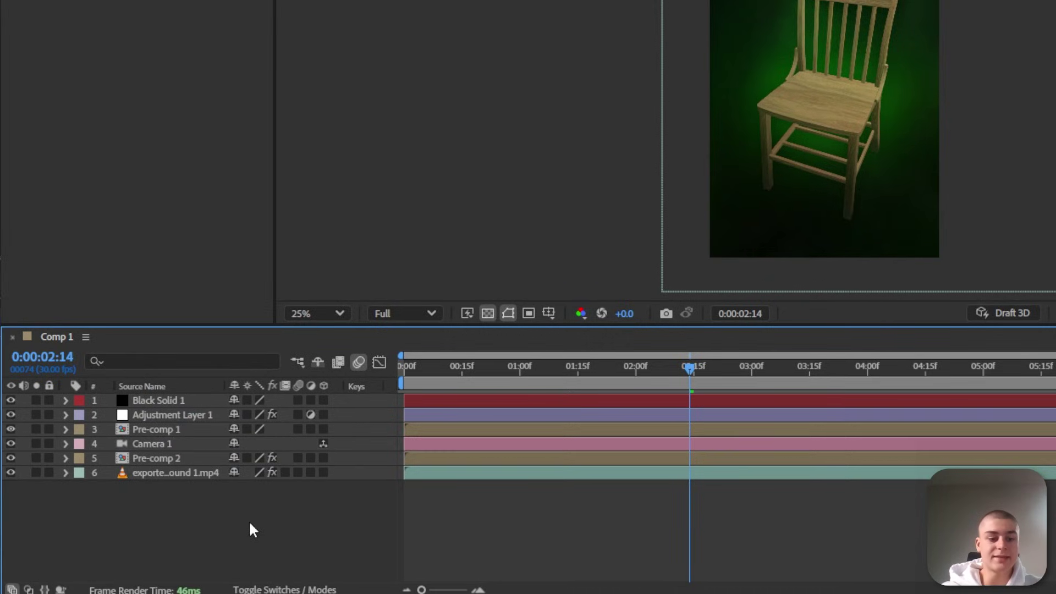
pyautogui.click(324, 458)
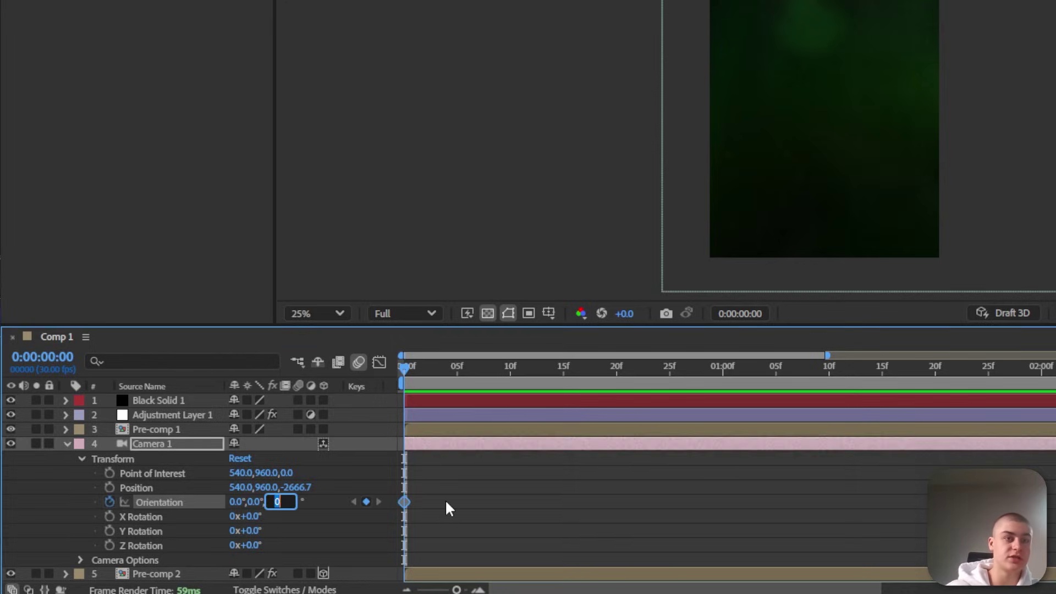
# - Animate the camera's Z Orientation from 31° at the first frame to 0° at 0:00:02:07 with eased keyframes, and preview it
pyautogui.write('31')
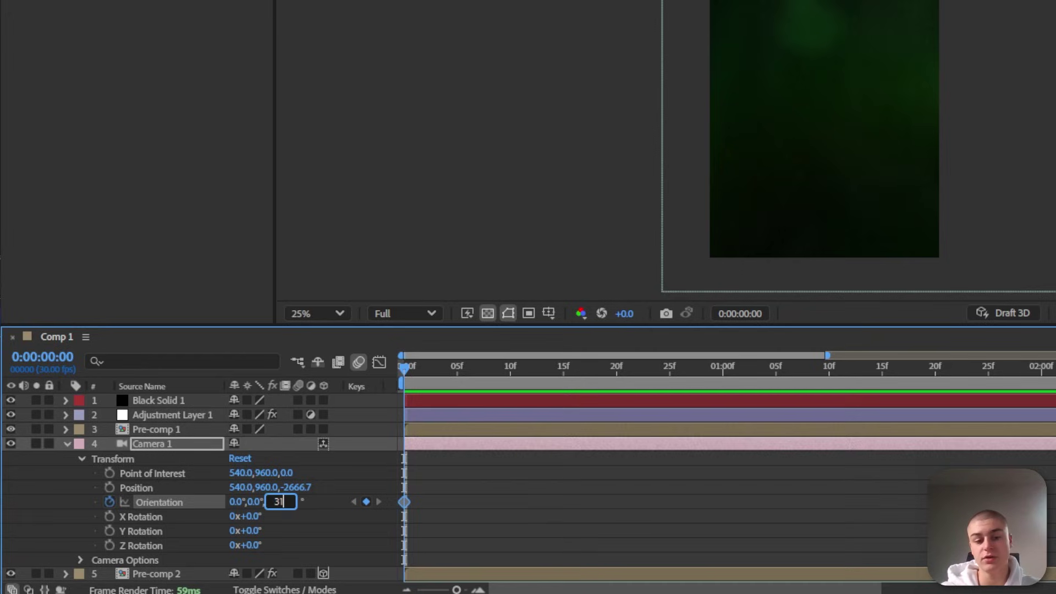
pyautogui.press('Return')
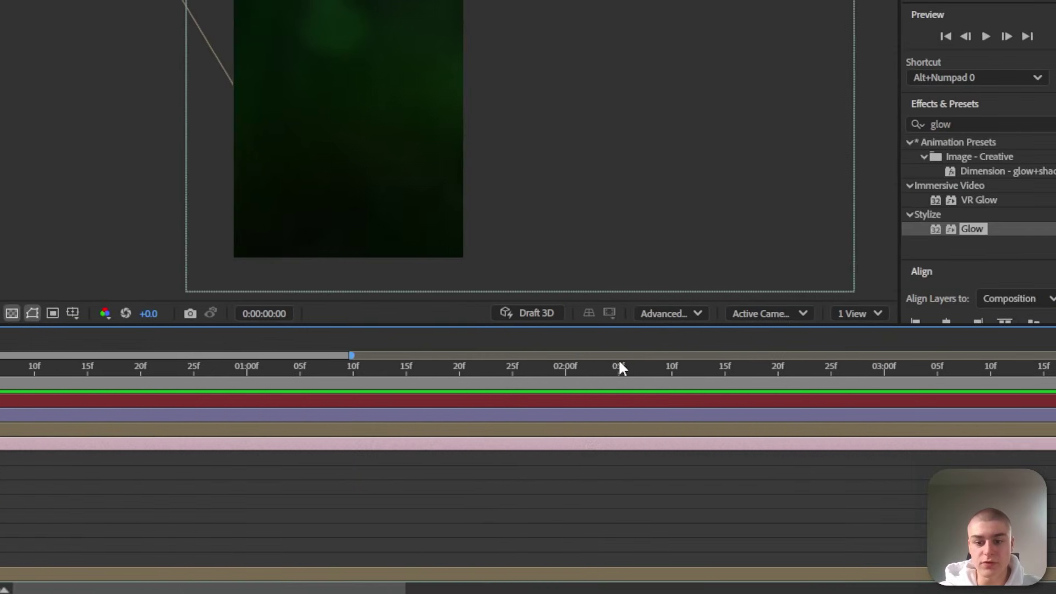
pyautogui.click(576, 366)
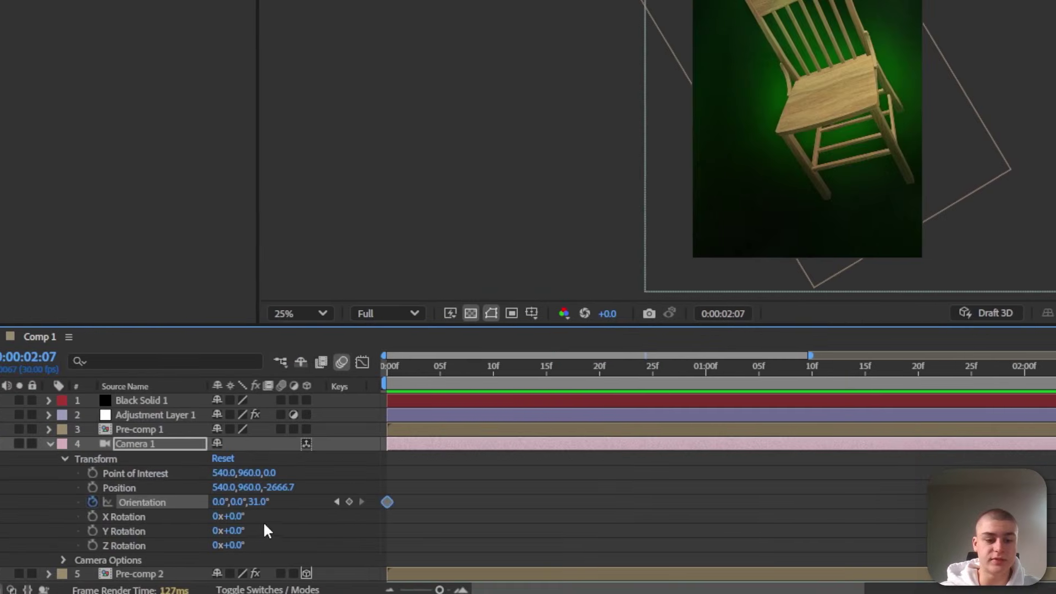
pyautogui.click(263, 502)
pyautogui.moveTo(932, 474); pyautogui.dragTo(357, 550)
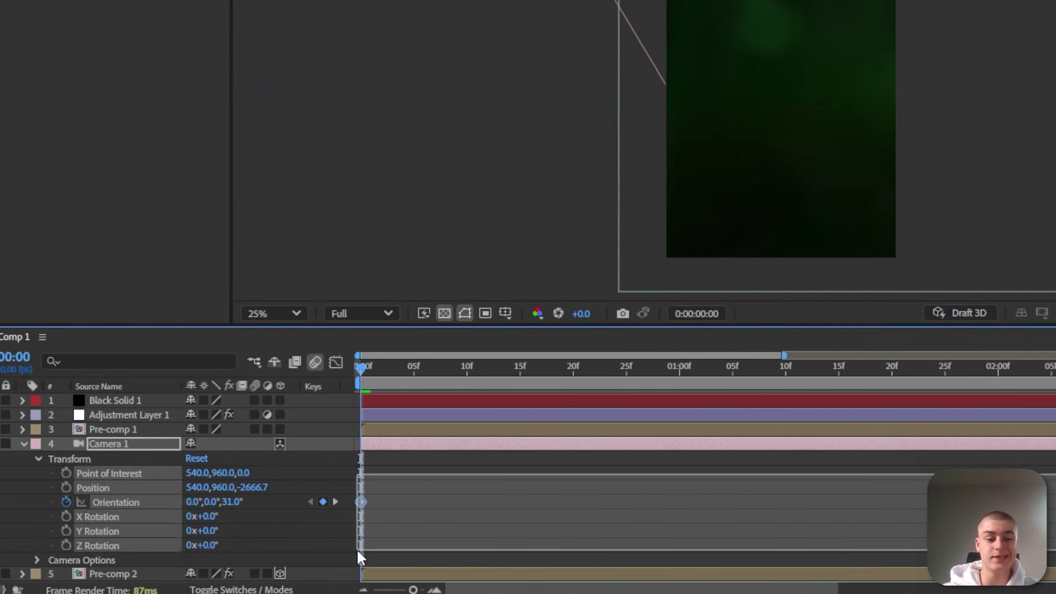
pyautogui.click(519, 541)
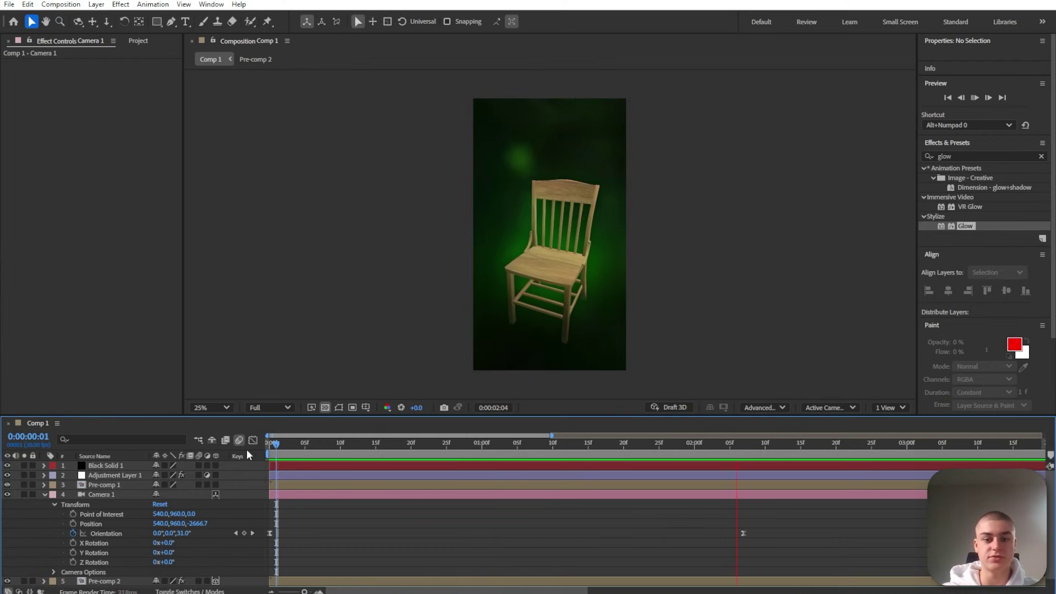
pyautogui.press('space')
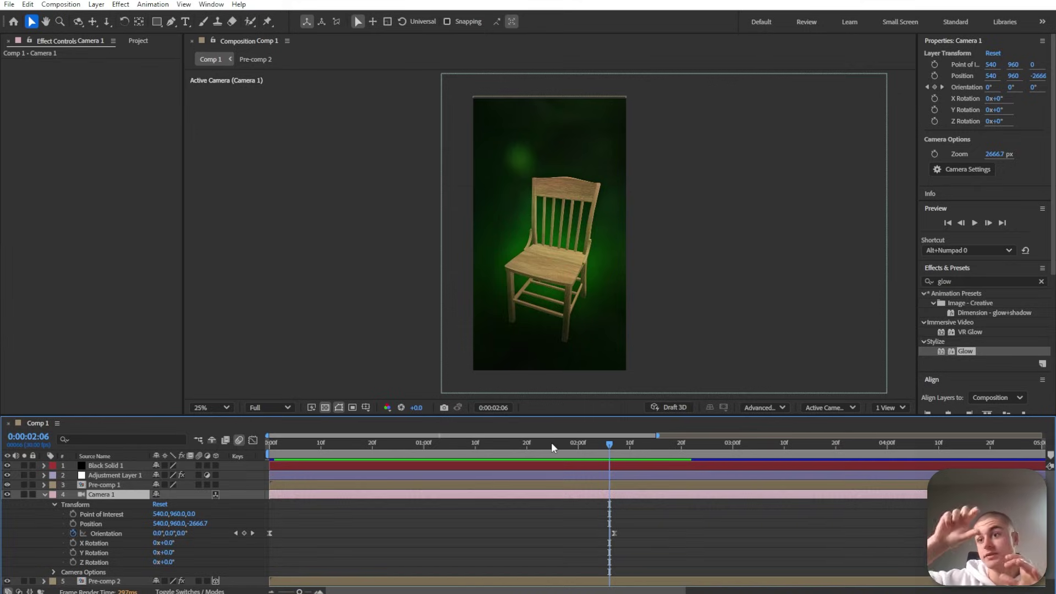
# - Add Position and Point of Interest keyframes to the camera at 0:00:01:27
pyautogui.press('F2')
pyautogui.moveTo(609, 444); pyautogui.dragTo(564, 447)
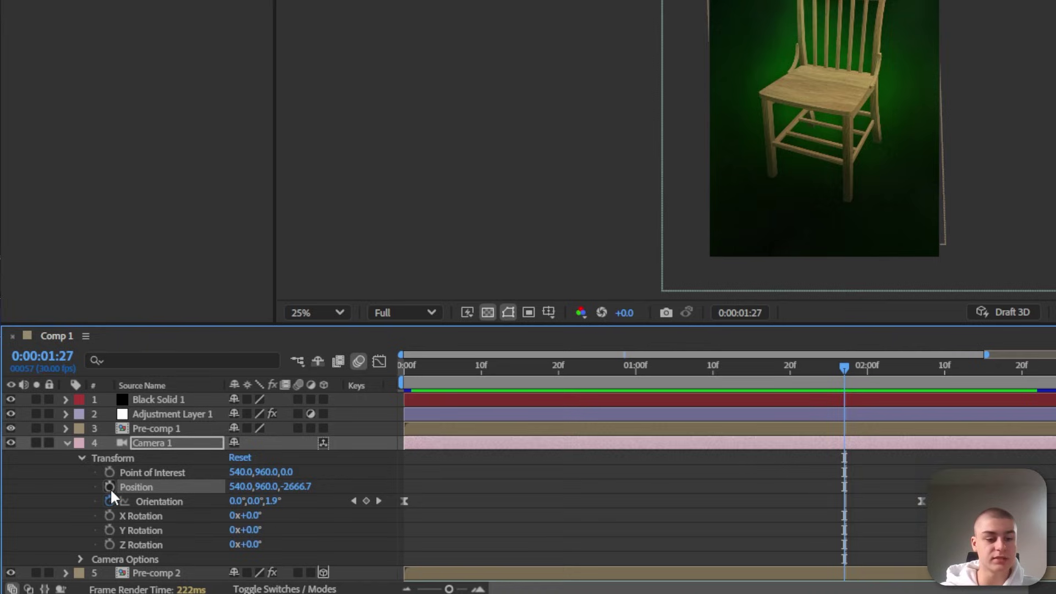
pyautogui.click(110, 488)
pyautogui.click(110, 473)
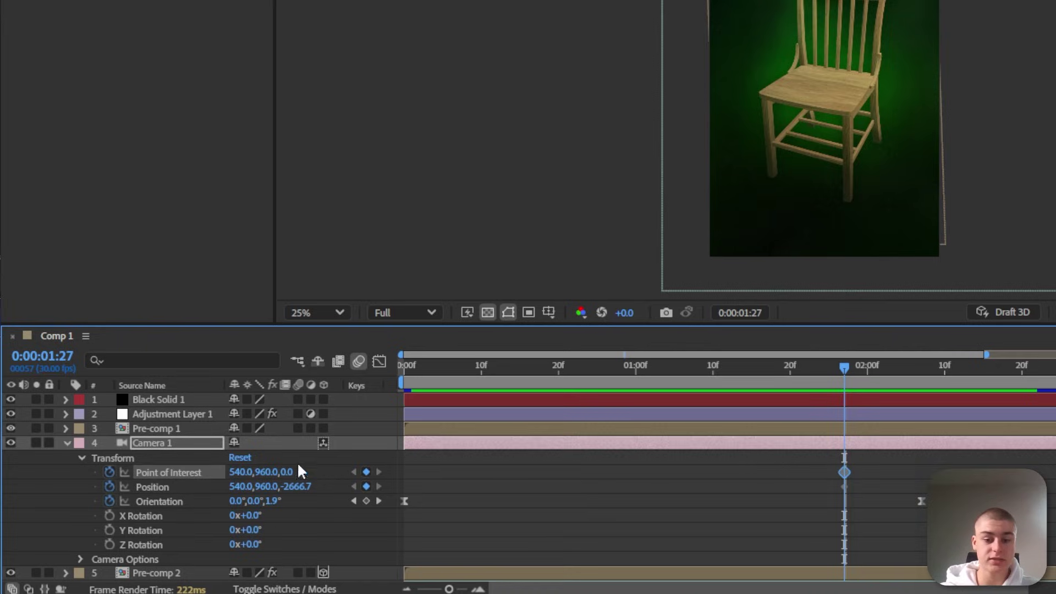
# - At 0:00:02:11, keyframe the camera's Point of Interest at about 1507, 989, 0 and its Z Position at -1963.7
pyautogui.moveTo(616, 452); pyautogui.dragTo(658, 451)
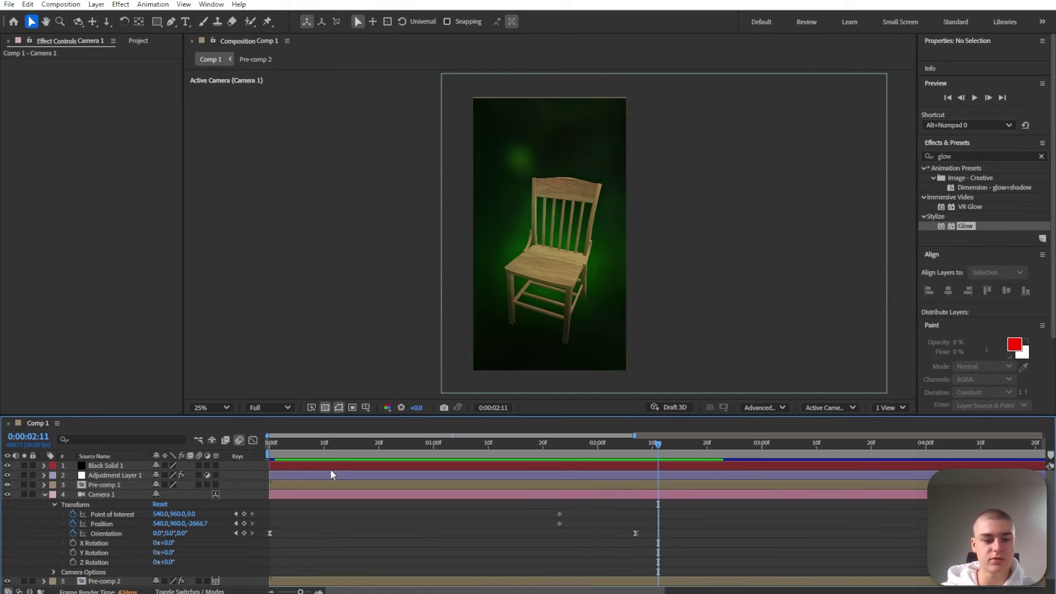
pyautogui.moveTo(165, 514); pyautogui.dragTo(379, 518)
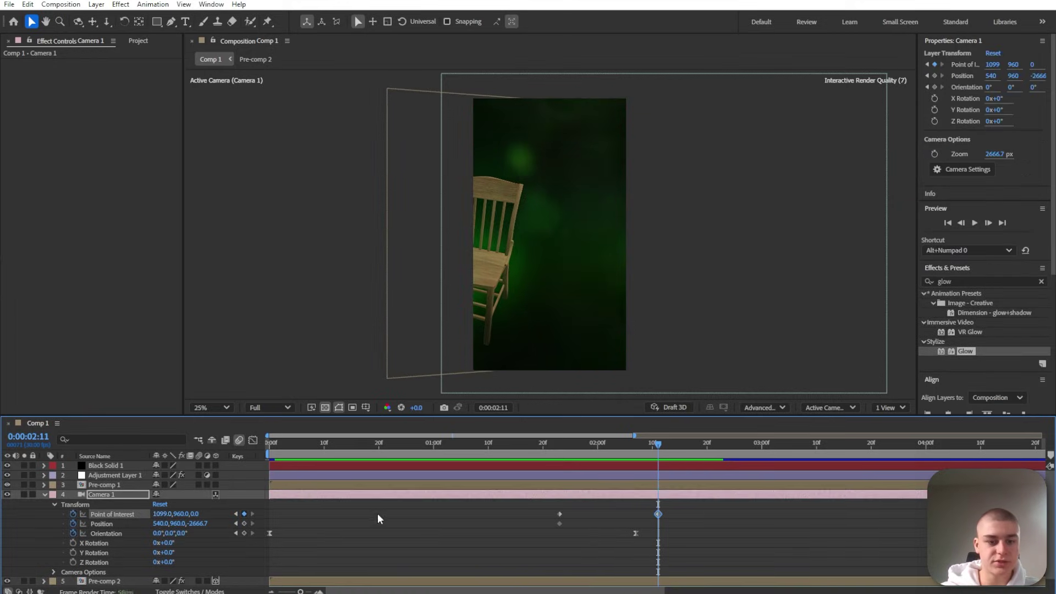
pyautogui.moveTo(200, 523); pyautogui.dragTo(434, 505)
pyautogui.moveTo(435, 504); pyautogui.dragTo(489, 504)
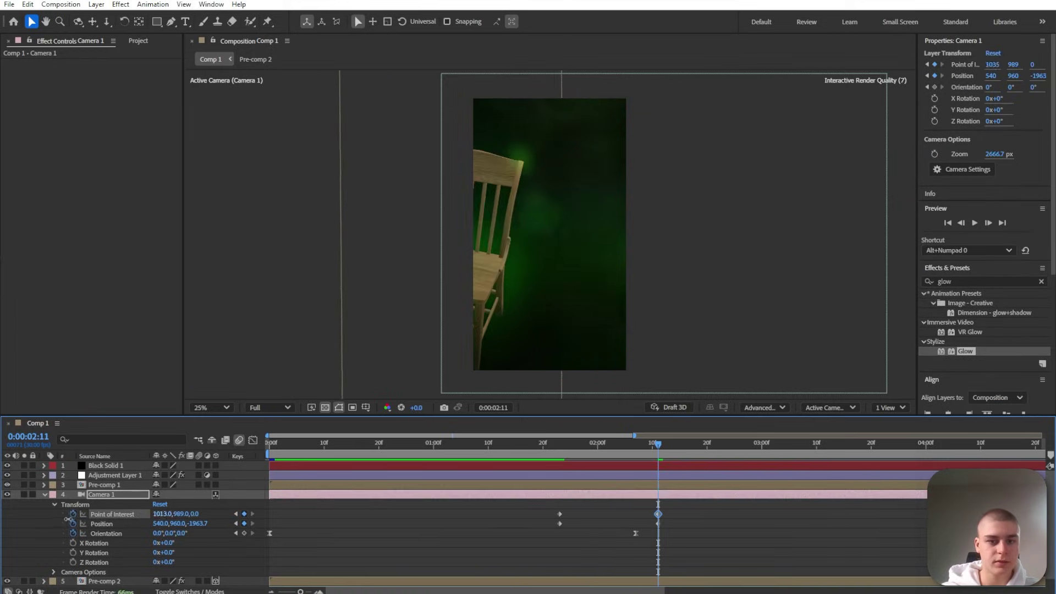
pyautogui.moveTo(161, 514); pyautogui.dragTo(361, 508)
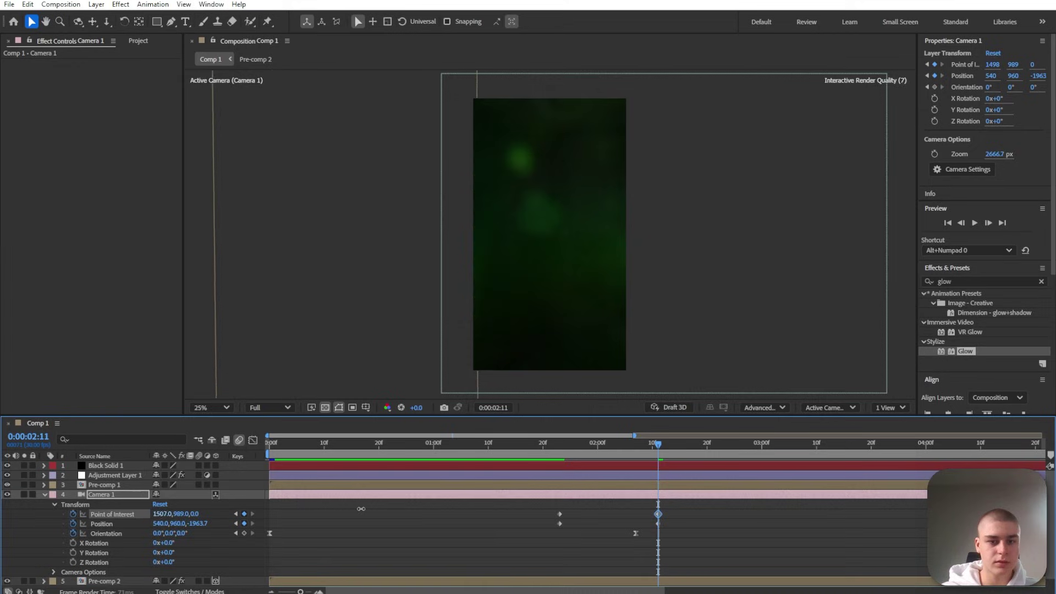
pyautogui.click(551, 446)
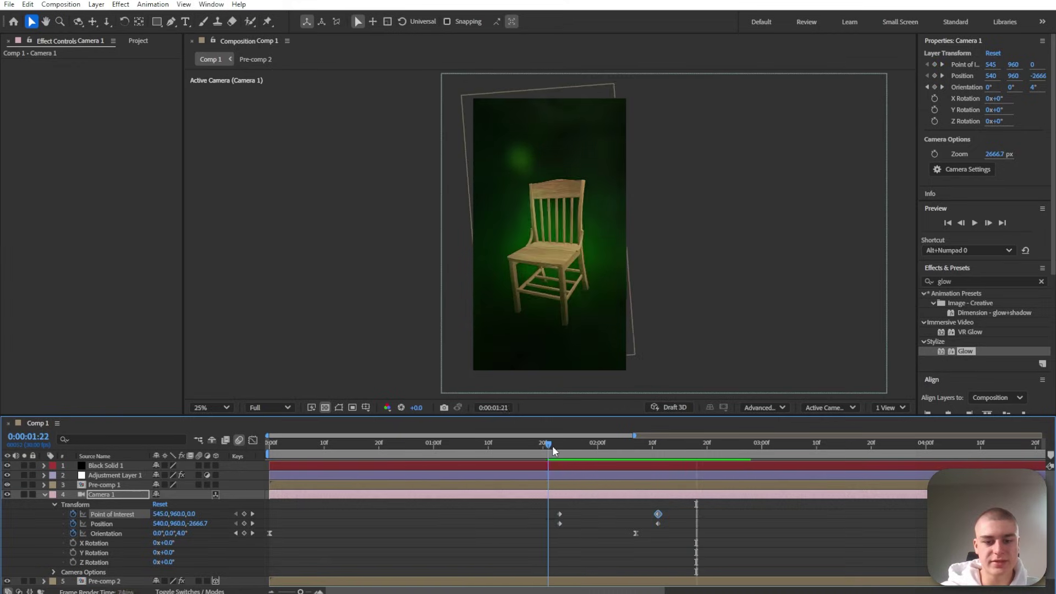
# - Easy-ease the camera's Point of Interest and Position keyframes and reshape the speed curves of the swing-away move
pyautogui.moveTo(553, 446)
pyautogui.mouseDown()
pyautogui.moveTo(593, 440)
pyautogui.moveTo(571, 443)
pyautogui.mouseUp()
pyautogui.moveTo(719, 496); pyautogui.dragTo(550, 525)
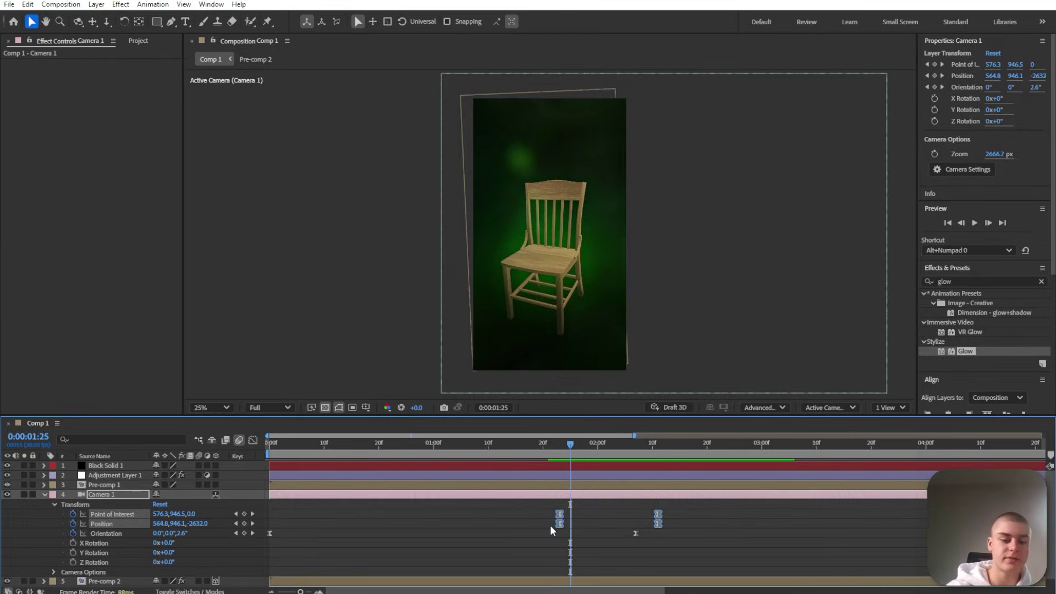
pyautogui.click(253, 440)
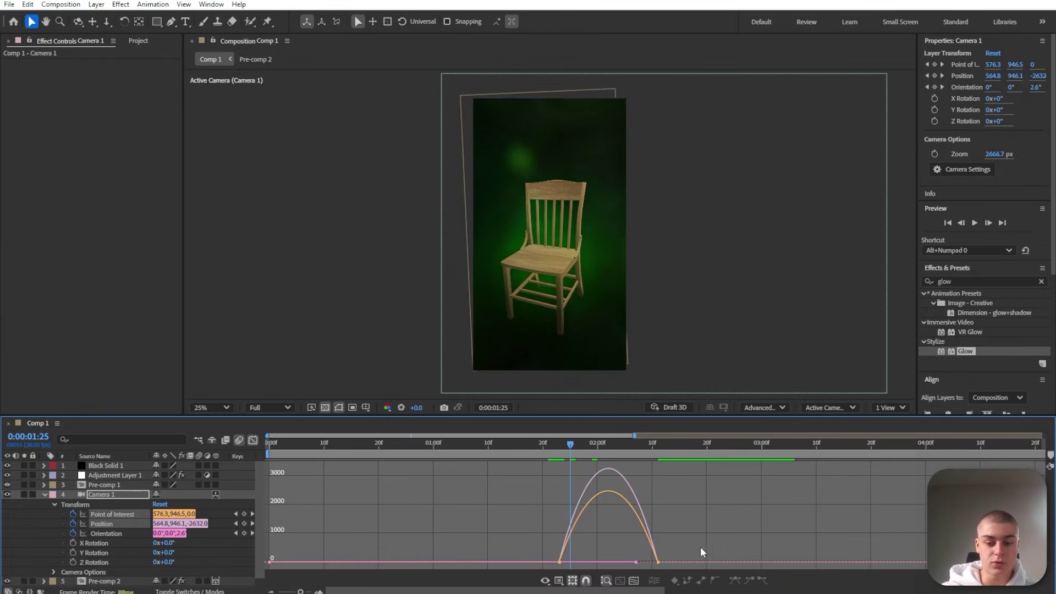
pyautogui.rightClick(725, 493)
pyautogui.moveTo(729, 544); pyautogui.dragTo(615, 561)
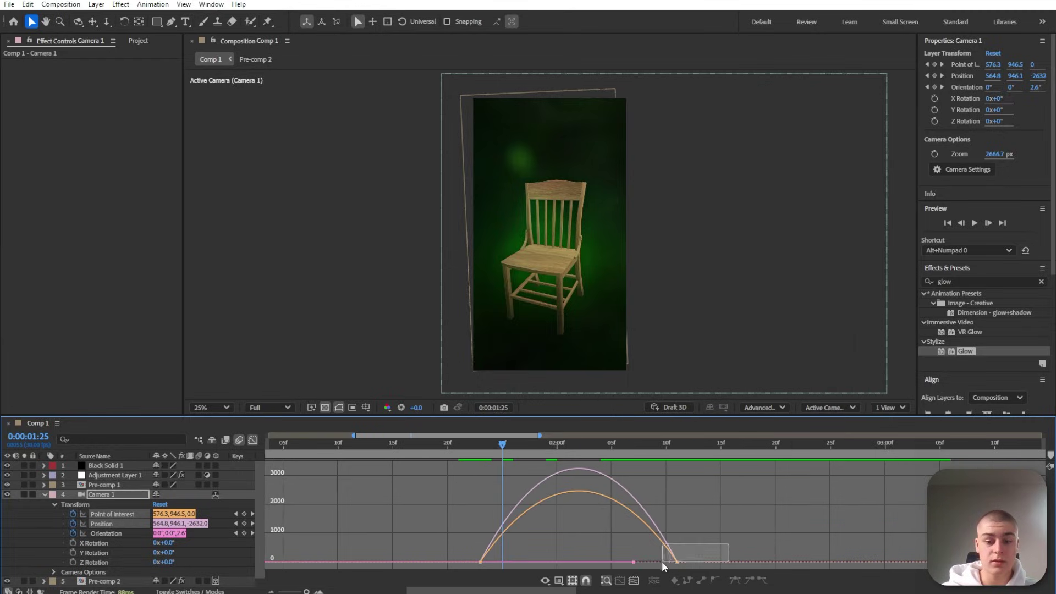
pyautogui.moveTo(517, 559); pyautogui.dragTo(533, 556)
pyautogui.click(524, 481)
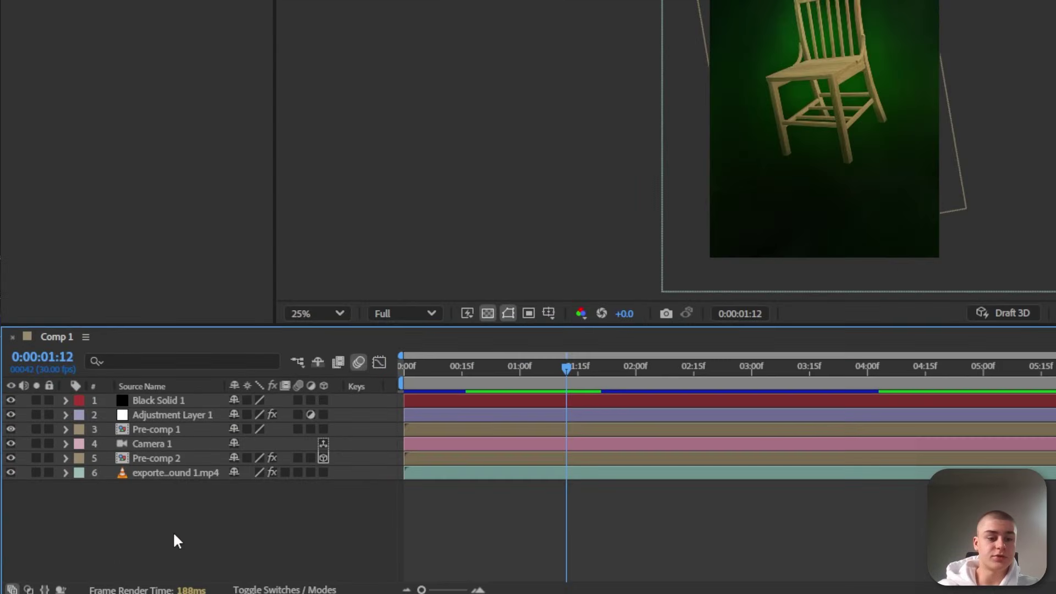
# - Create a new light in Comp 1 with the light type set to Point
pyautogui.rightClick(115, 554)
pyautogui.moveTo(177, 411)
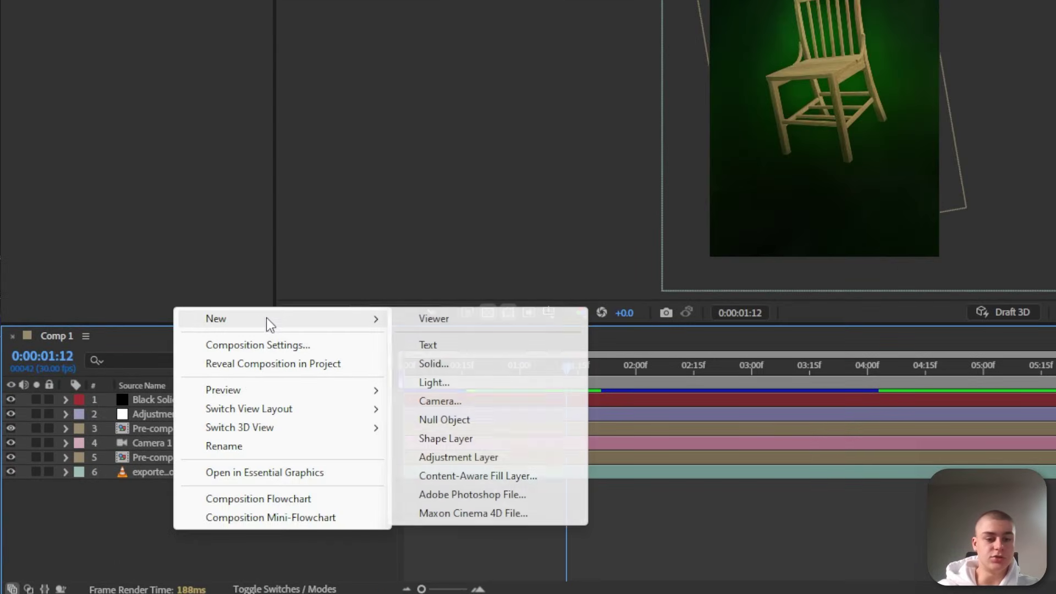
pyautogui.click(434, 383)
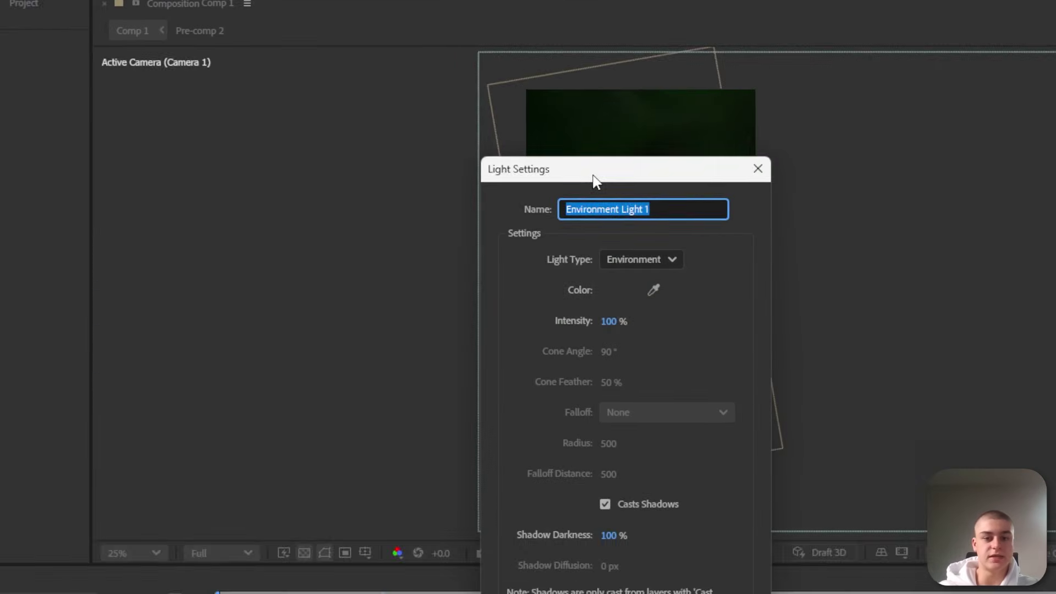
pyautogui.click(645, 259)
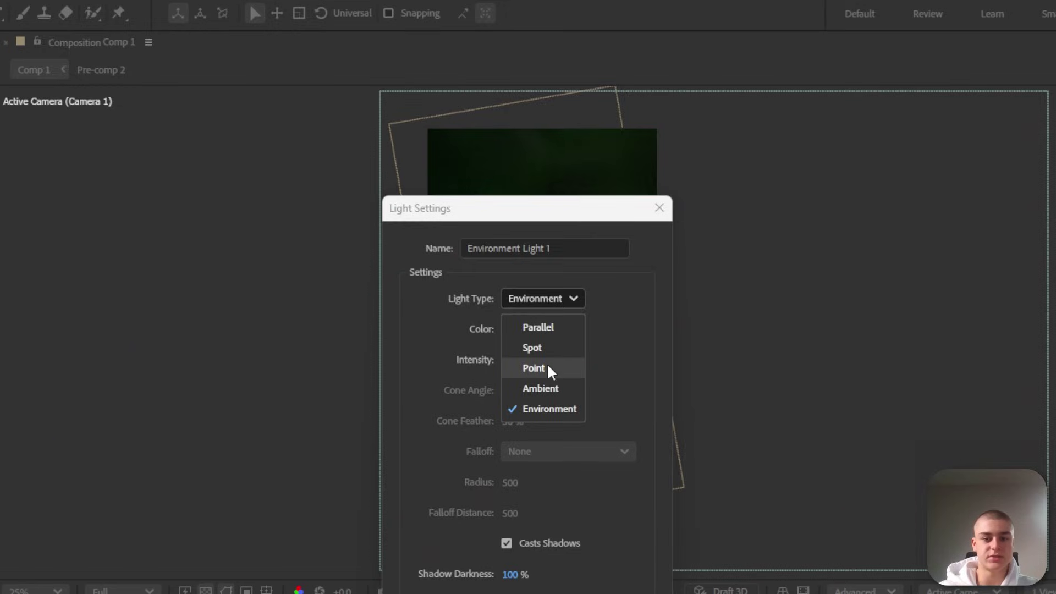
pyautogui.click(533, 368)
pyautogui.click(567, 587)
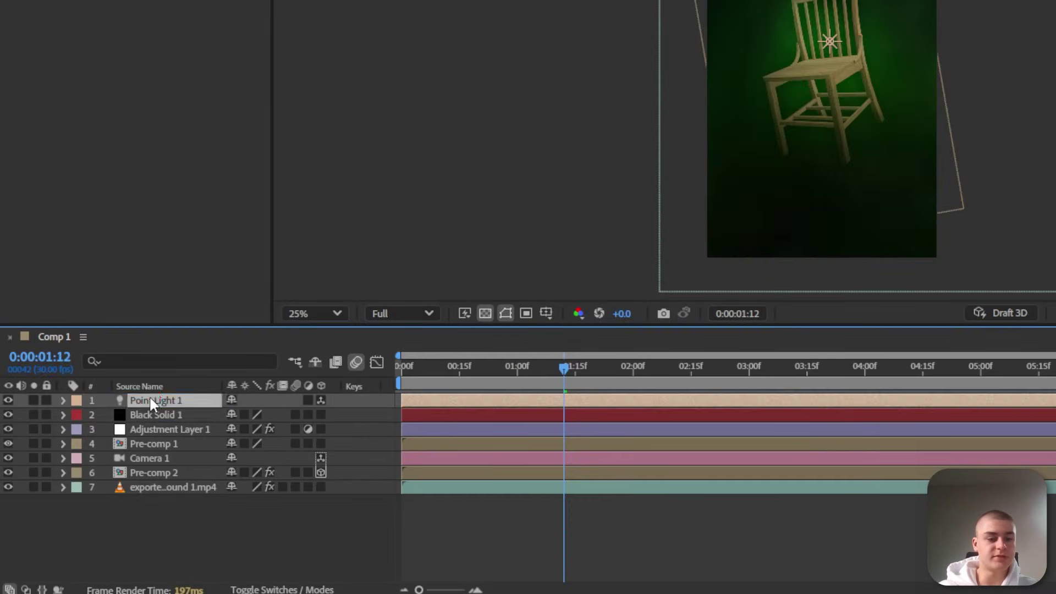
# - Move the point light in the layer stack to between Pre-comp 1 and Camera 1
pyautogui.moveTo(157, 400); pyautogui.dragTo(176, 446)
pyautogui.hotkey('ctrl', 'z')
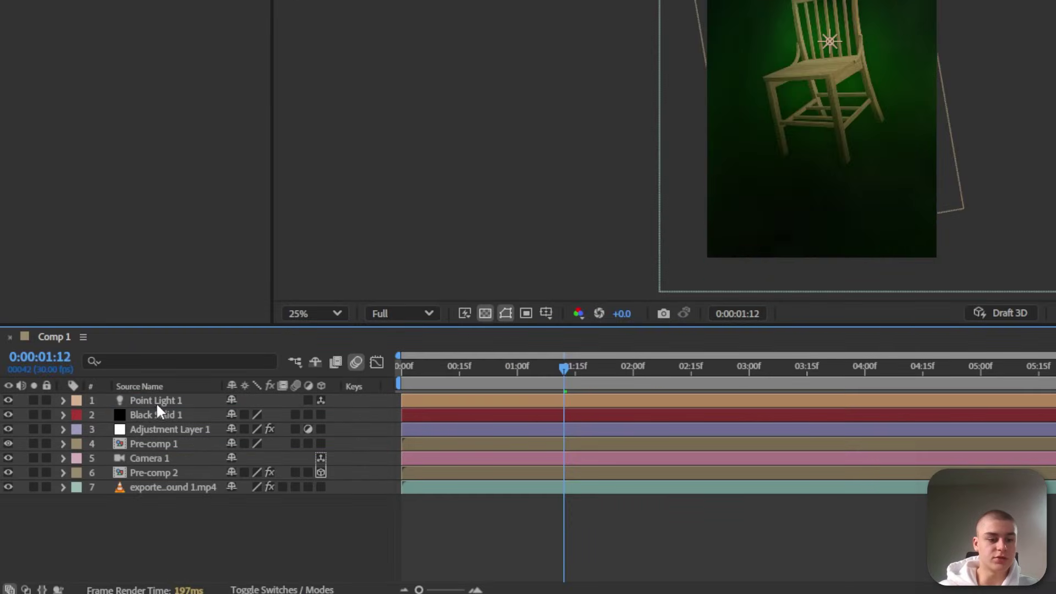
pyautogui.moveTo(156, 401); pyautogui.dragTo(177, 448)
pyautogui.click(168, 432)
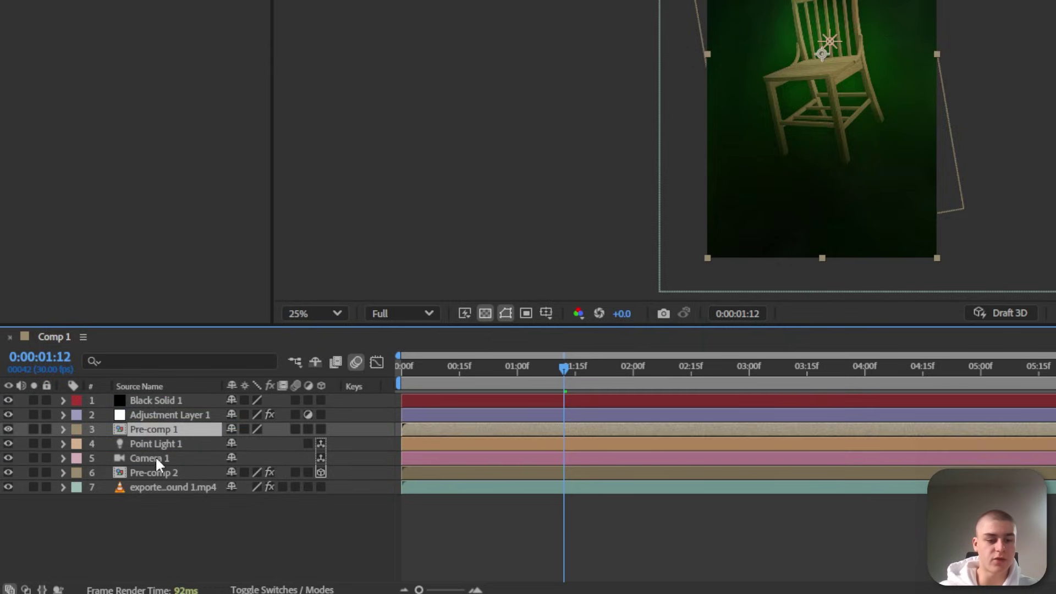
# - Show the light options of Point Light 1 and increase its Intensity
pyautogui.click(163, 444)
pyautogui.click(64, 444)
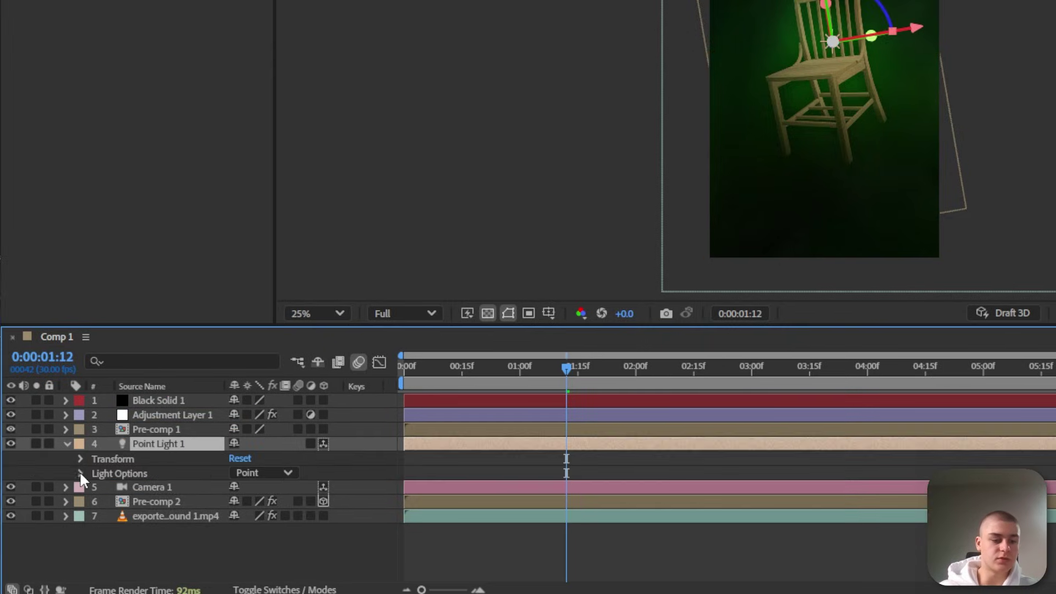
pyautogui.click(80, 474)
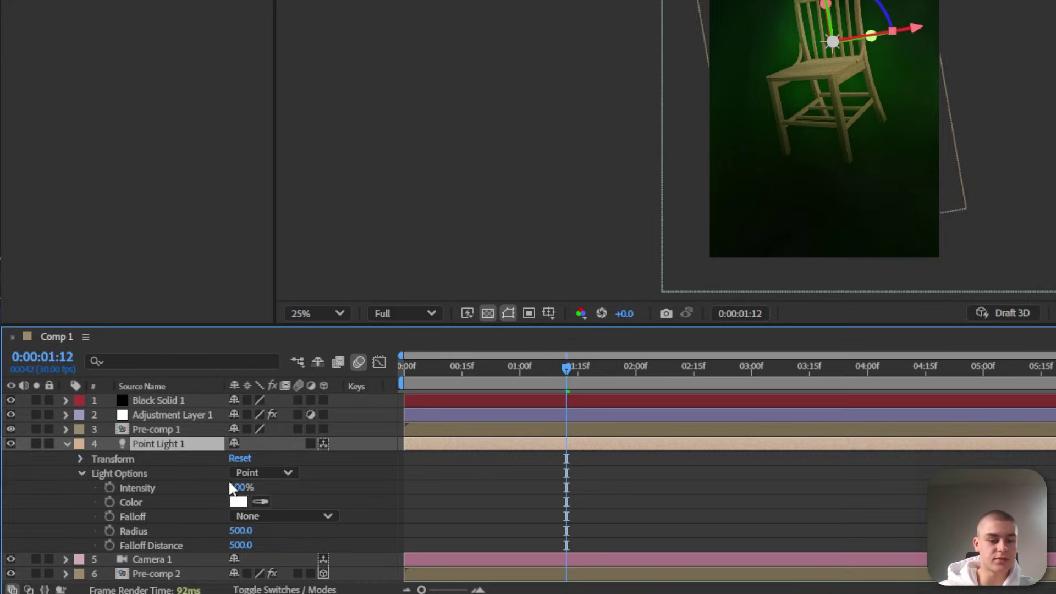
pyautogui.moveTo(242, 491); pyautogui.dragTo(282, 495)
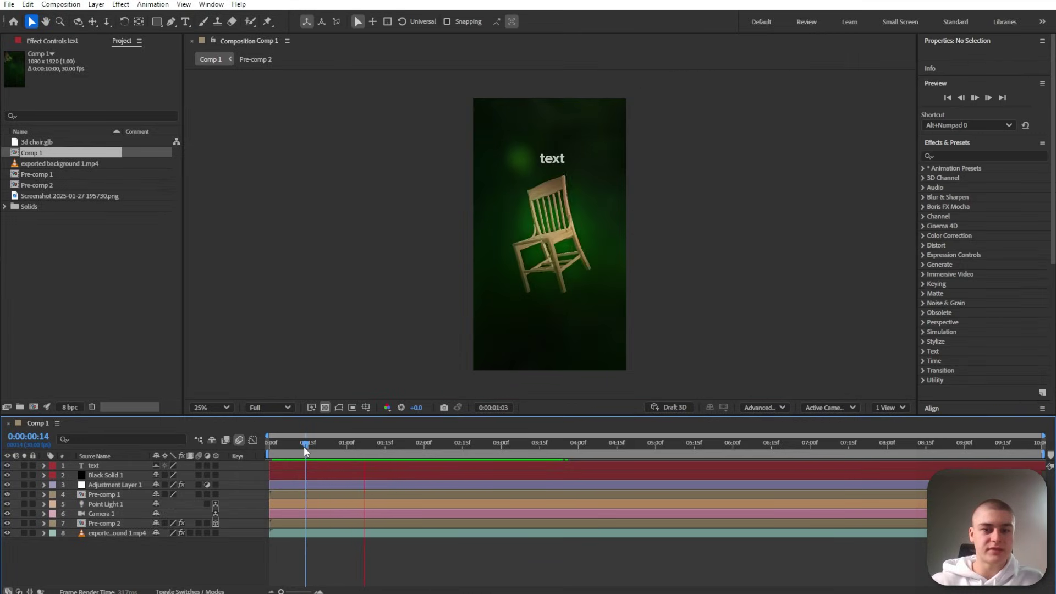
pyautogui.press('space')
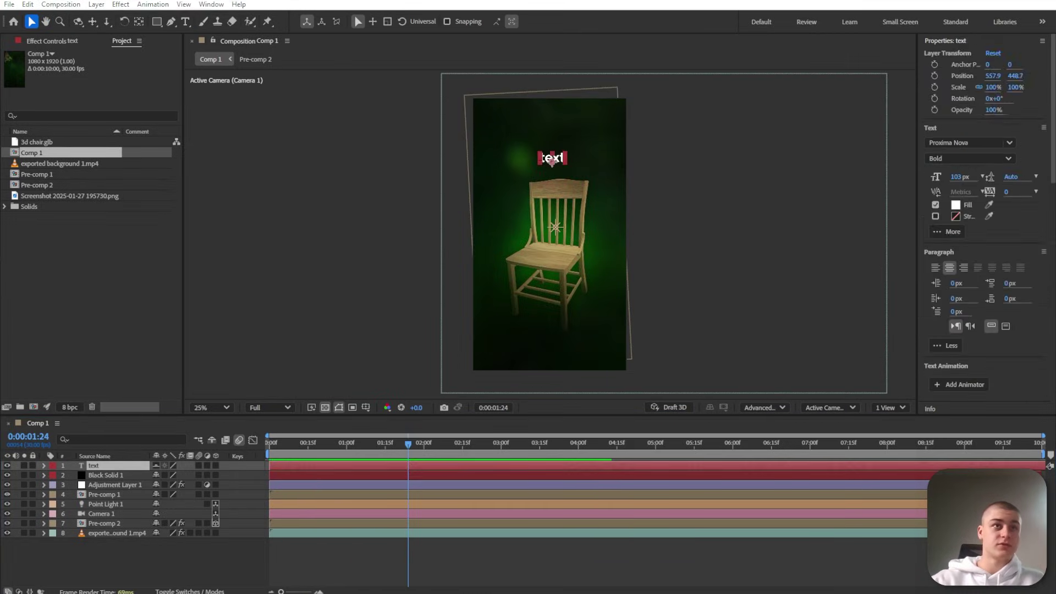
pyautogui.hotkey('alt', 'Tab')
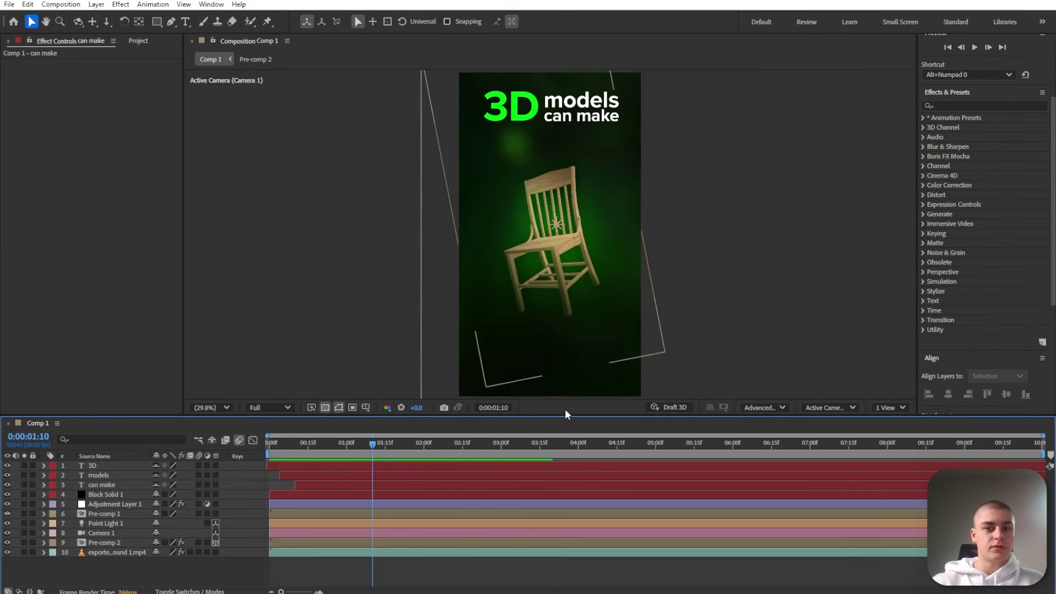
# - Pre-compose the "3D", "models" and "can make" text layers, place the pre-comp below Camera 1 and make it 3D
pyautogui.click(105, 483)
pyautogui.keyDown('shift'); pyautogui.click(109, 475); pyautogui.keyUp('shift')
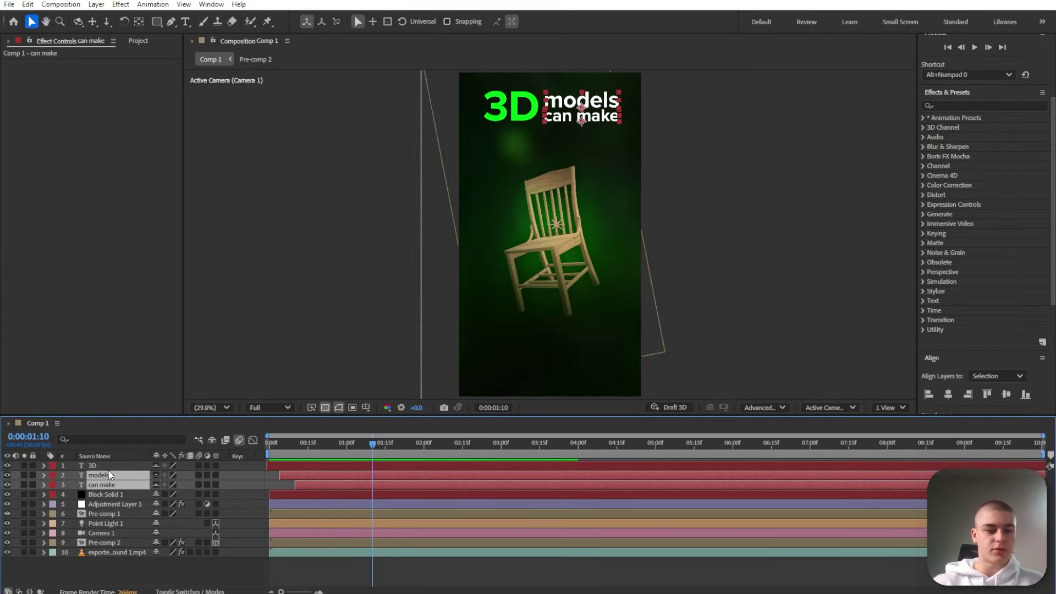
pyautogui.keyDown('shift'); pyautogui.click(110, 467); pyautogui.keyUp('shift')
pyautogui.hotkey('ctrl', 'shift', 'c')
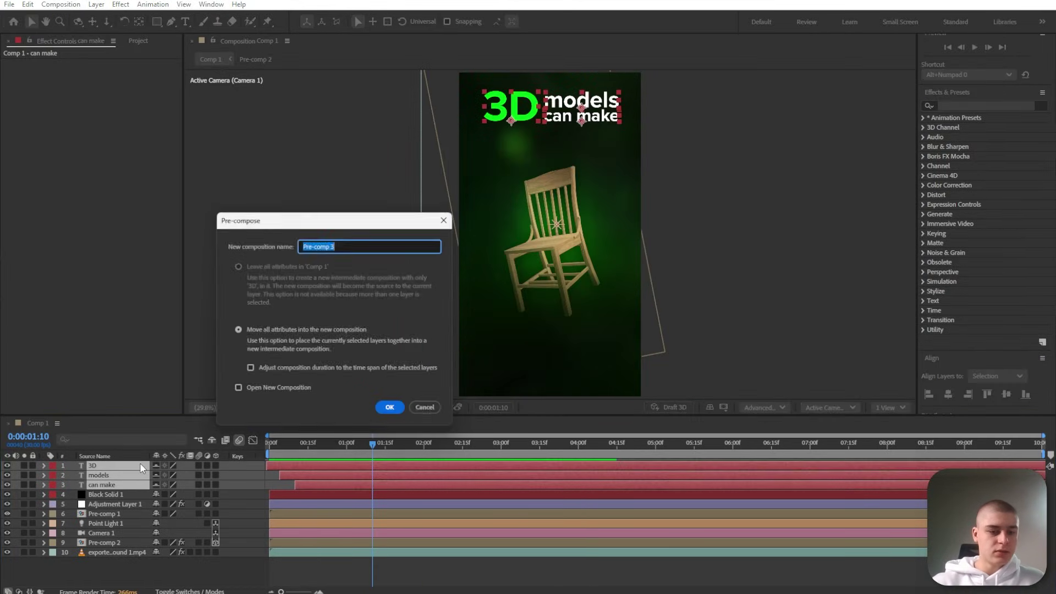
pyautogui.press('Return')
pyautogui.moveTo(97, 466); pyautogui.dragTo(113, 518)
pyautogui.click(215, 514)
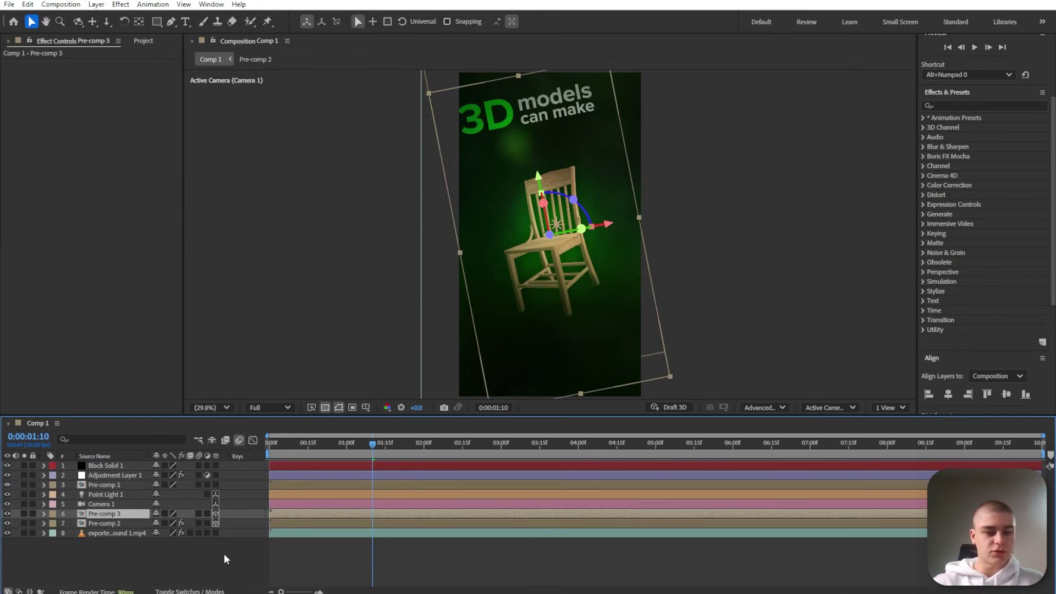
pyautogui.click(223, 553)
pyautogui.click(343, 444)
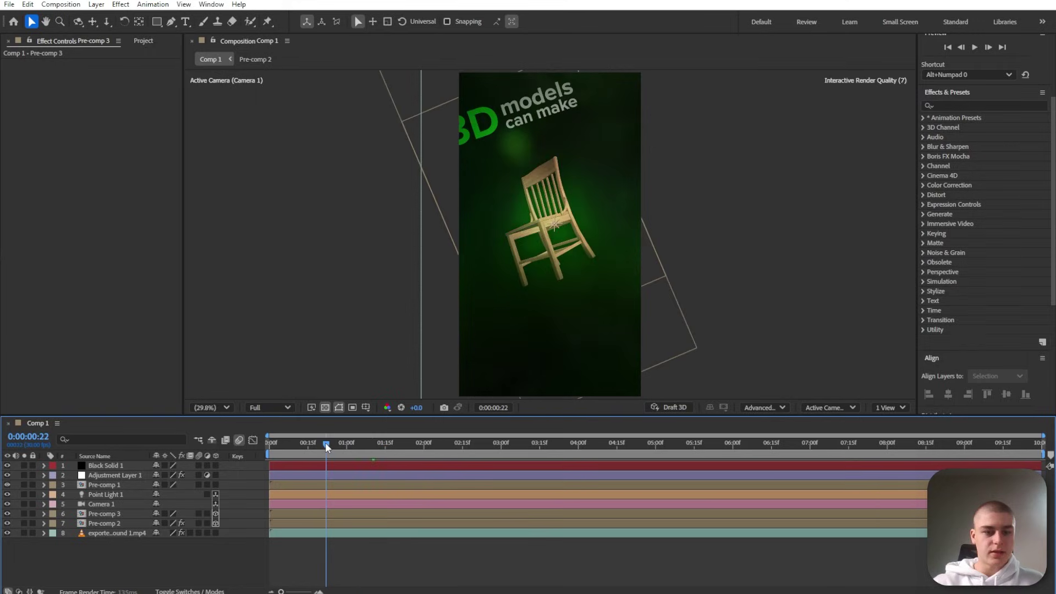
# - Find the Drop Shadow effect and apply it to the text layer Pre-comp 3
pyautogui.click(114, 514)
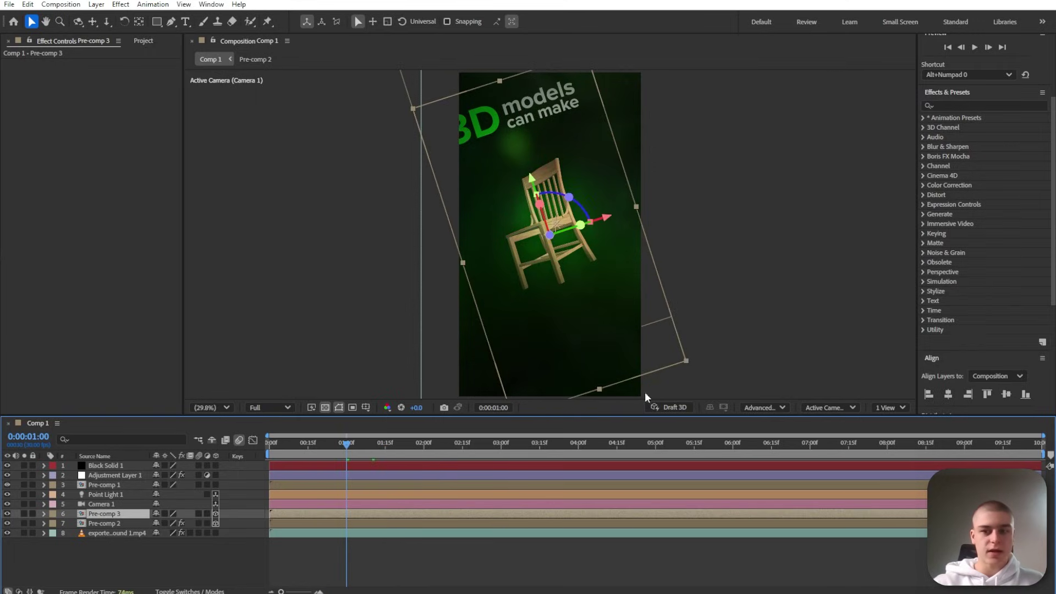
pyautogui.click(938, 106)
pyautogui.write('drop')
pyautogui.moveTo(978, 261); pyautogui.dragTo(94, 512)
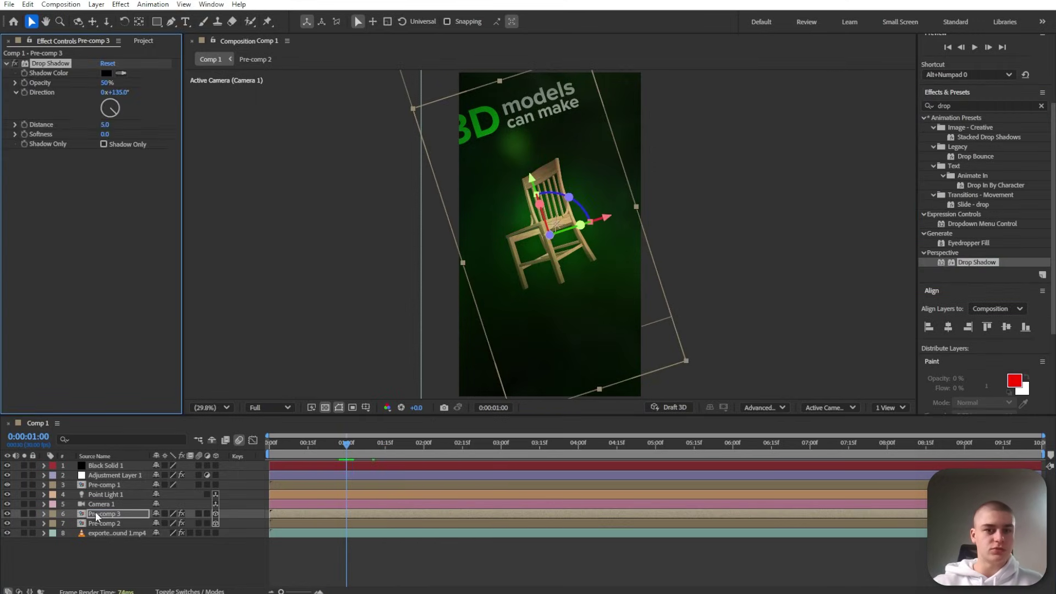
# - Place Pre-comp 3 behind the chair layer Pre-comp 2 and scale it to 114%
pyautogui.moveTo(113, 514); pyautogui.dragTo(113, 523)
pyautogui.press('p')
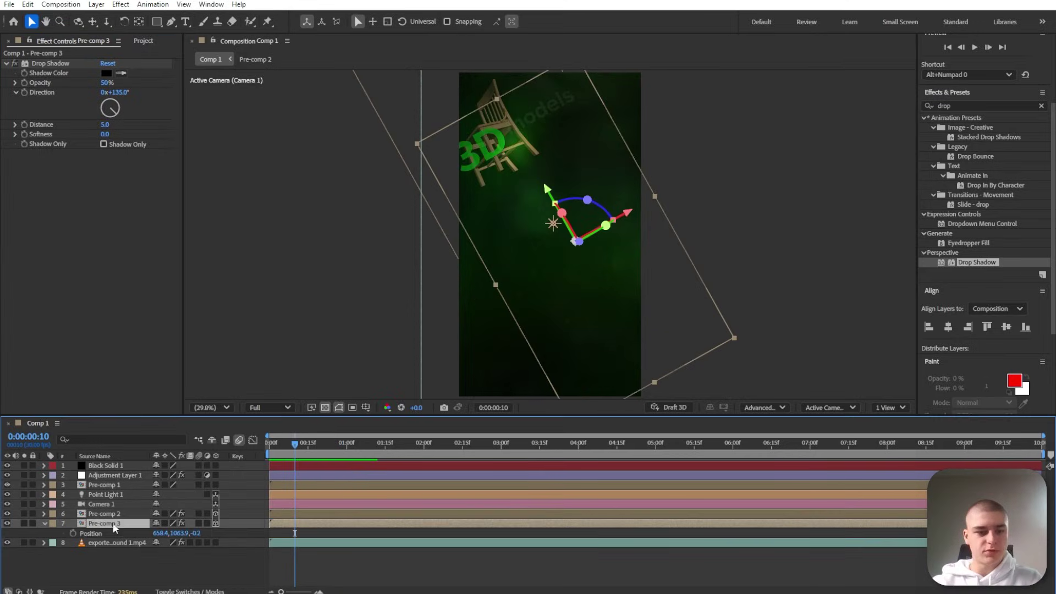
pyautogui.press('s')
pyautogui.moveTo(196, 533); pyautogui.dragTo(225, 533)
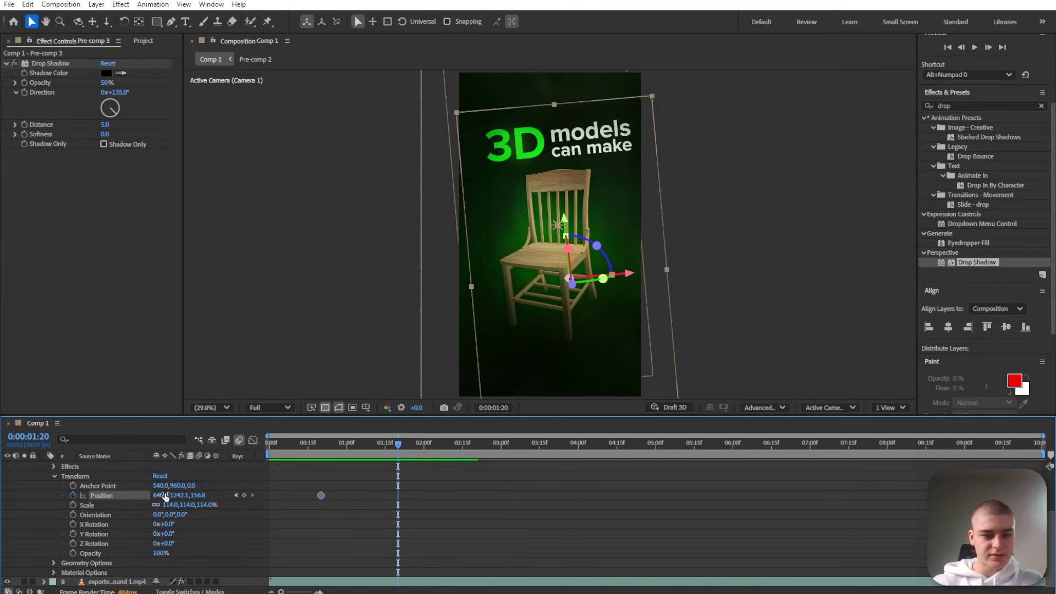
# - Keyframe the text pre-comp's X Position at about 609.4 at 0:00:01:20 and check the motion past it
pyautogui.moveTo(149, 493); pyautogui.dragTo(144, 494)
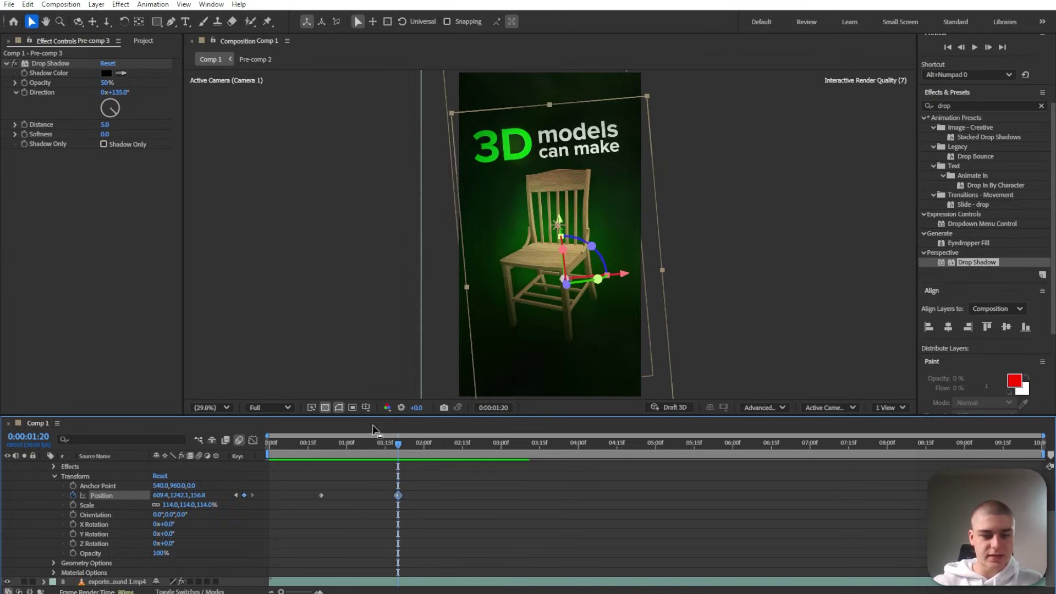
pyautogui.moveTo(399, 444); pyautogui.dragTo(463, 448)
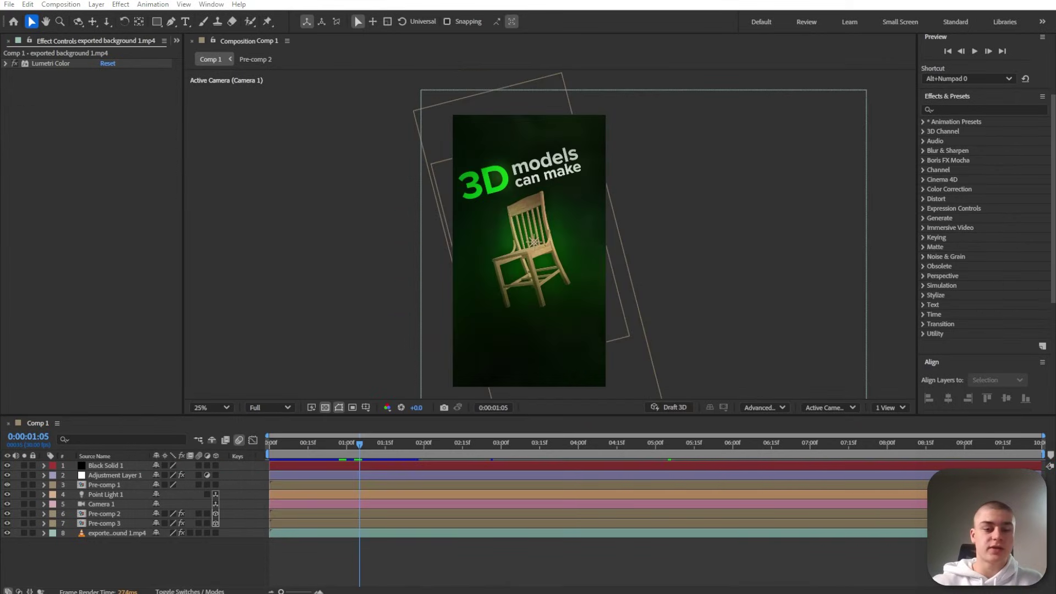
# - Add the After Effects icon PNG to Comp 1, duplicate it, and pre-compose both icon layers
pyautogui.moveTo(373, 266); pyautogui.dragTo(125, 544)
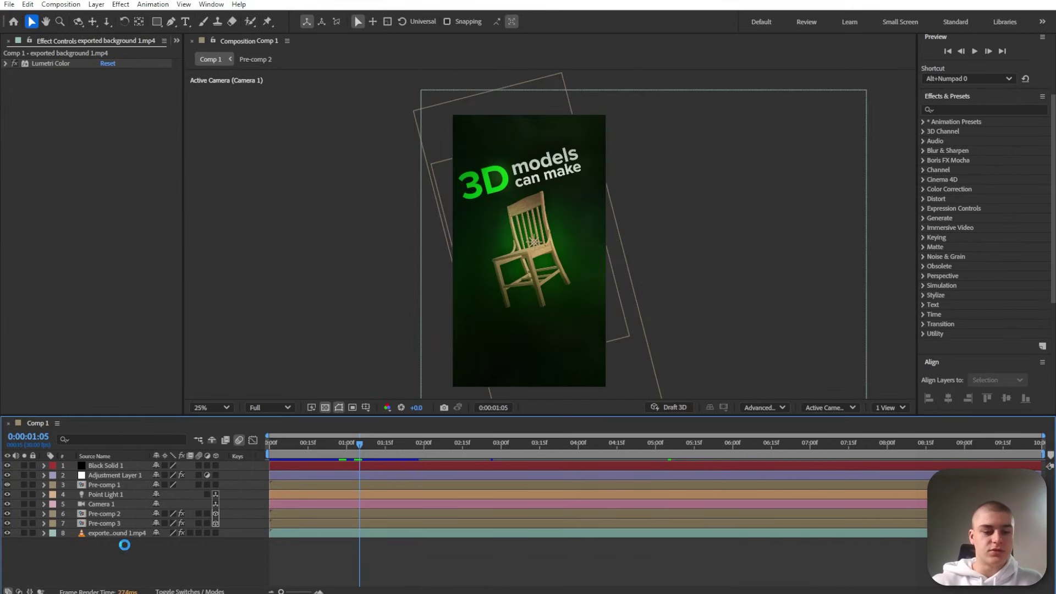
pyautogui.press('s')
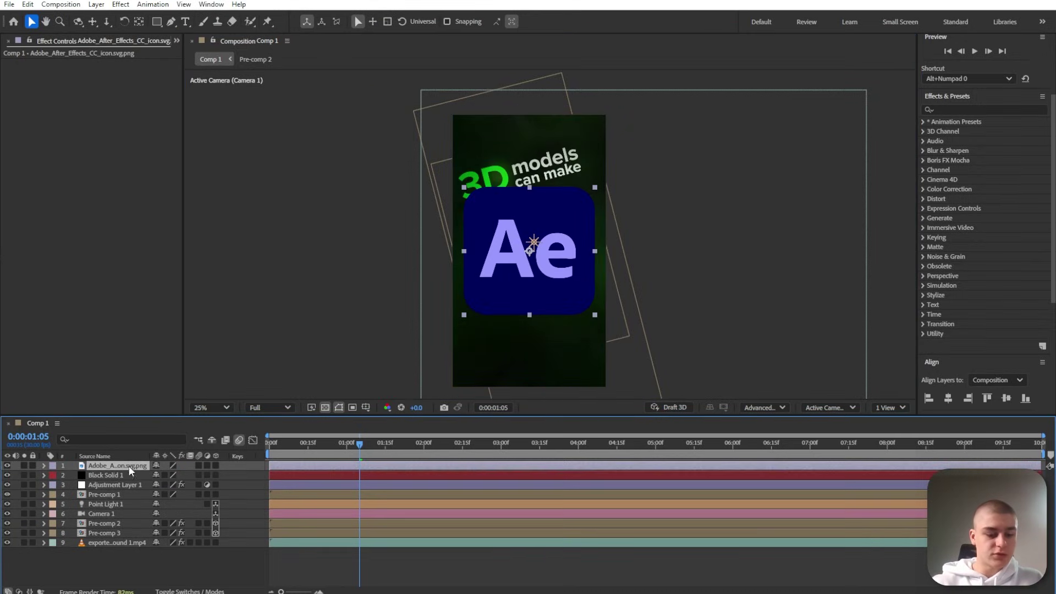
pyautogui.click(128, 466)
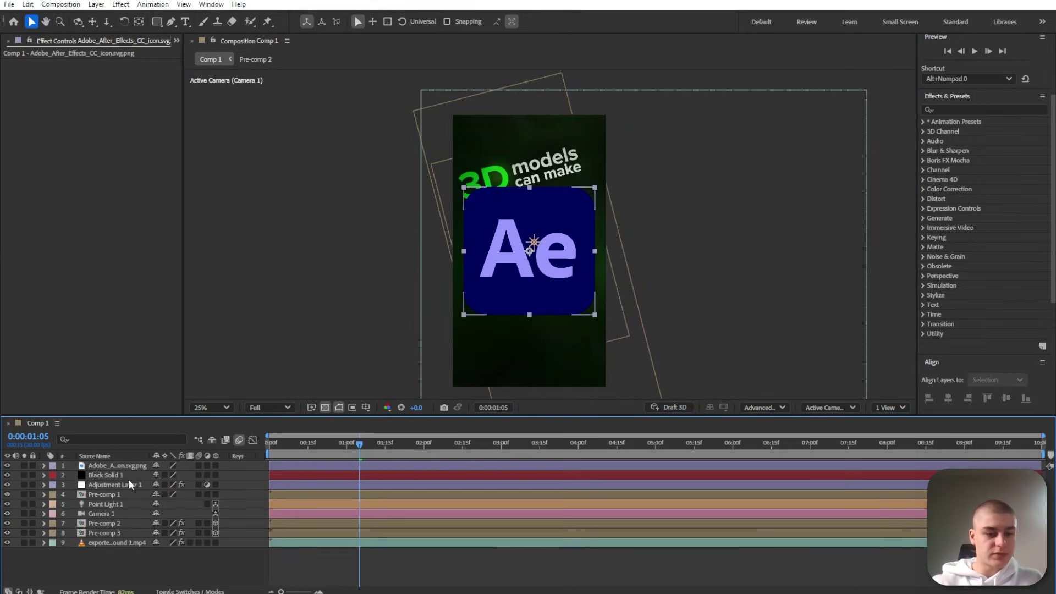
pyautogui.keyDown('shift'); pyautogui.click(126, 476); pyautogui.keyUp('shift')
pyautogui.hotkey('ctrl', 'shift', 'c')
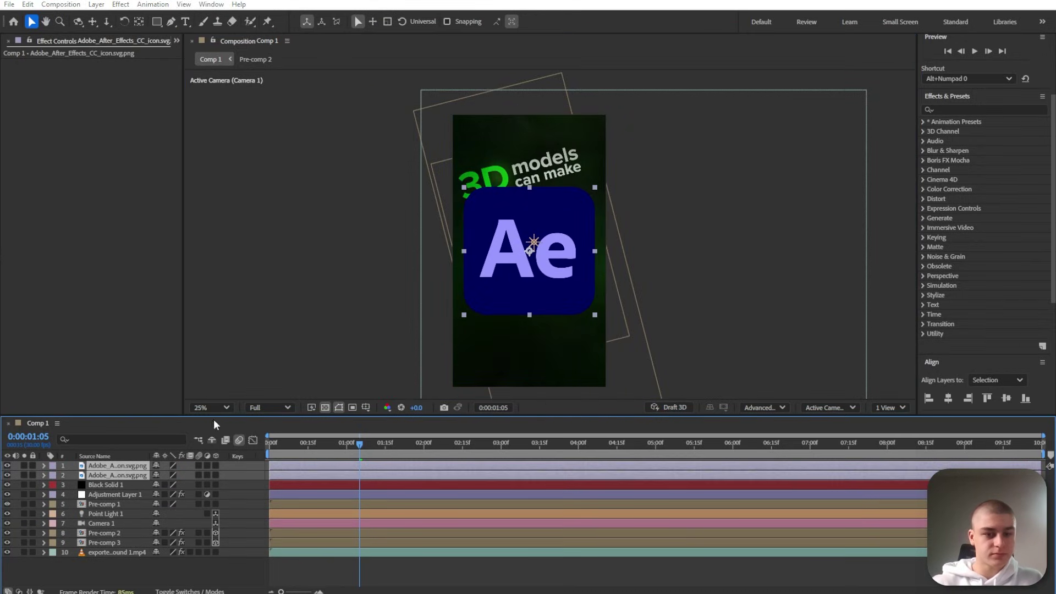
pyautogui.click(392, 410)
# - Place the icon pre-comp below Pre-comp 3 as a 3D layer, centred in the camera's end view at 50% scale
pyautogui.moveTo(103, 463); pyautogui.dragTo(112, 538)
pyautogui.click(216, 533)
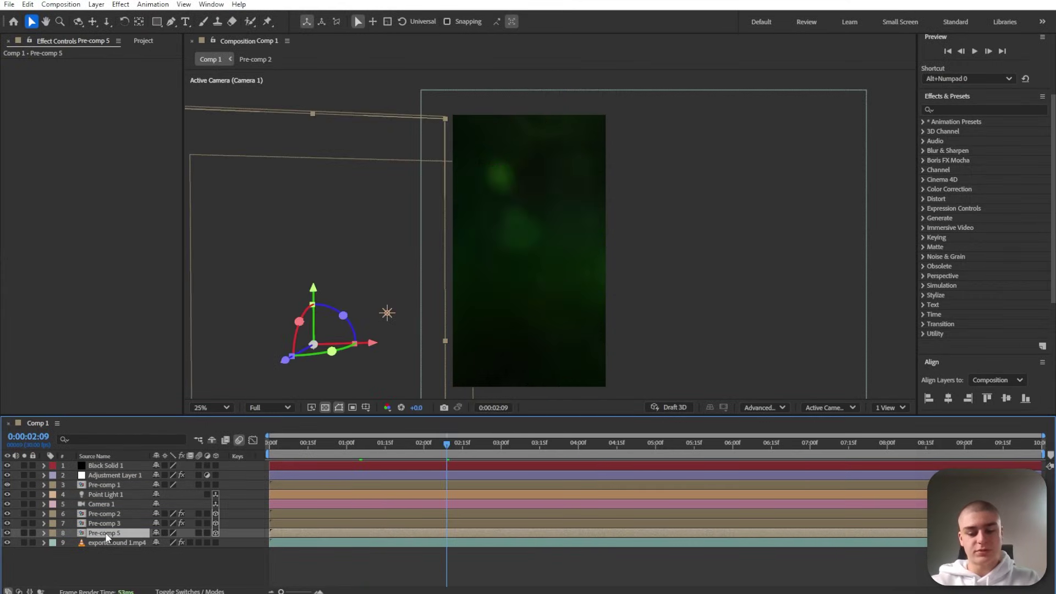
pyautogui.press('s')
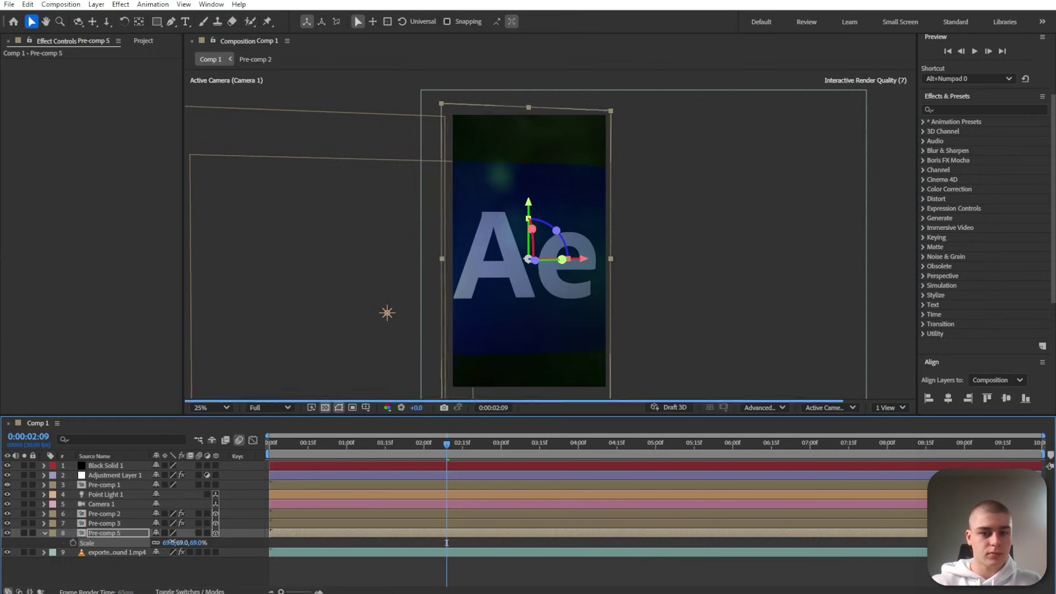
# - Copy the Drop Shadow and Glow effects from Pre-comp 2 onto the icon layer Pre-comp 5
pyautogui.click(111, 514)
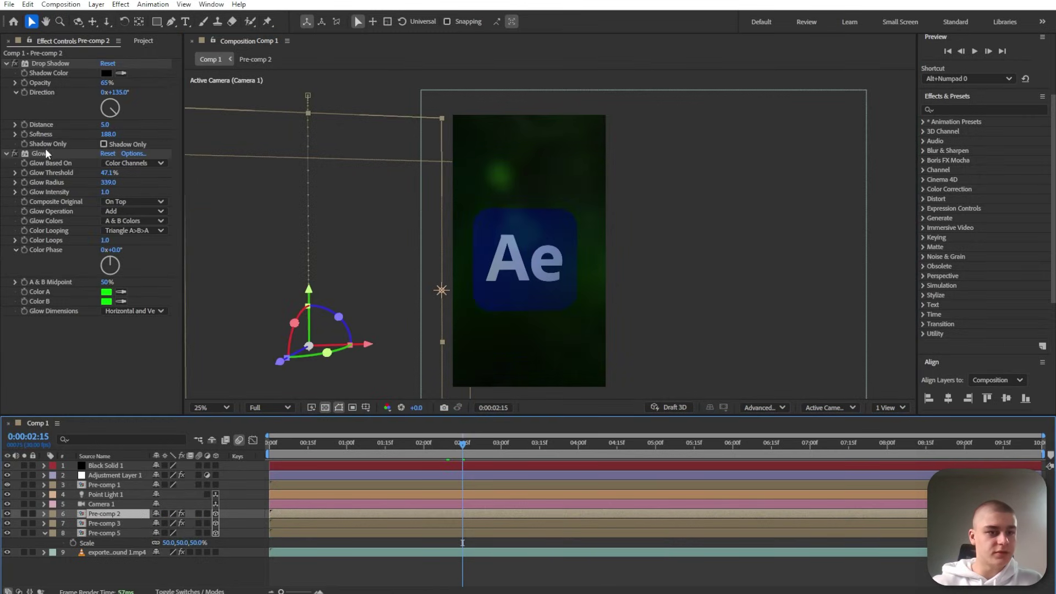
pyautogui.click(46, 152)
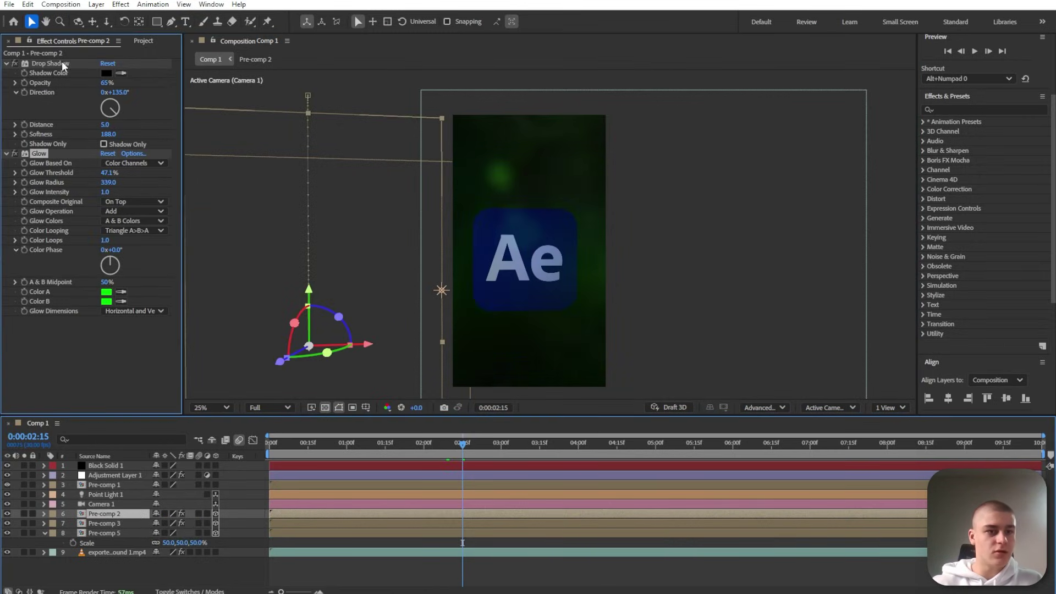
pyautogui.click(130, 545)
pyautogui.hotkey('shift', 'e')
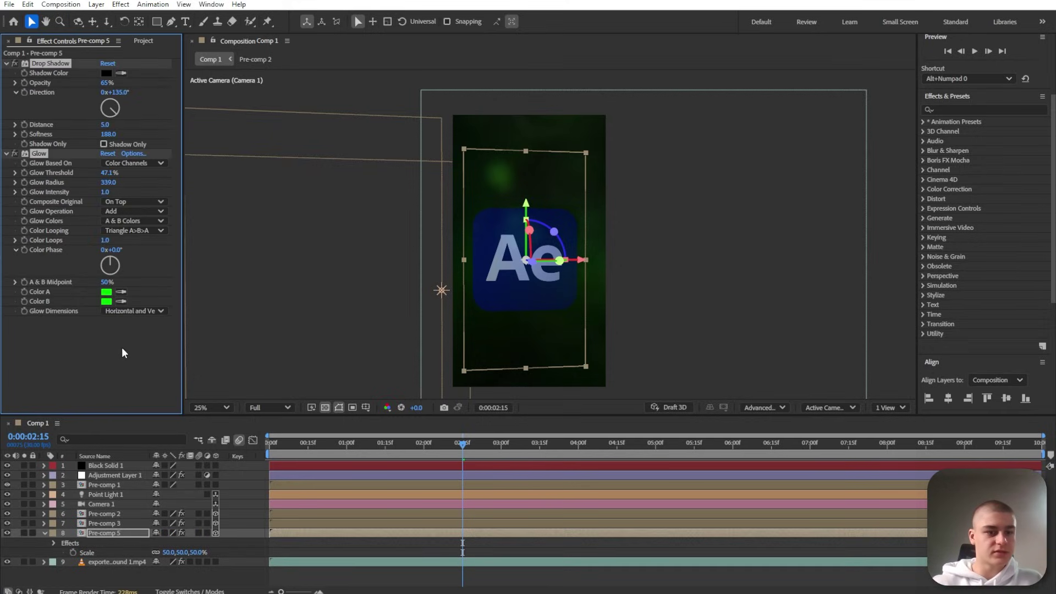
# - Keyframe Point Light 1's Position at 0:00:02:14, moving it to X 1130 and raising it beside the icon's lower edge
pyautogui.click(414, 494)
pyautogui.click(44, 494)
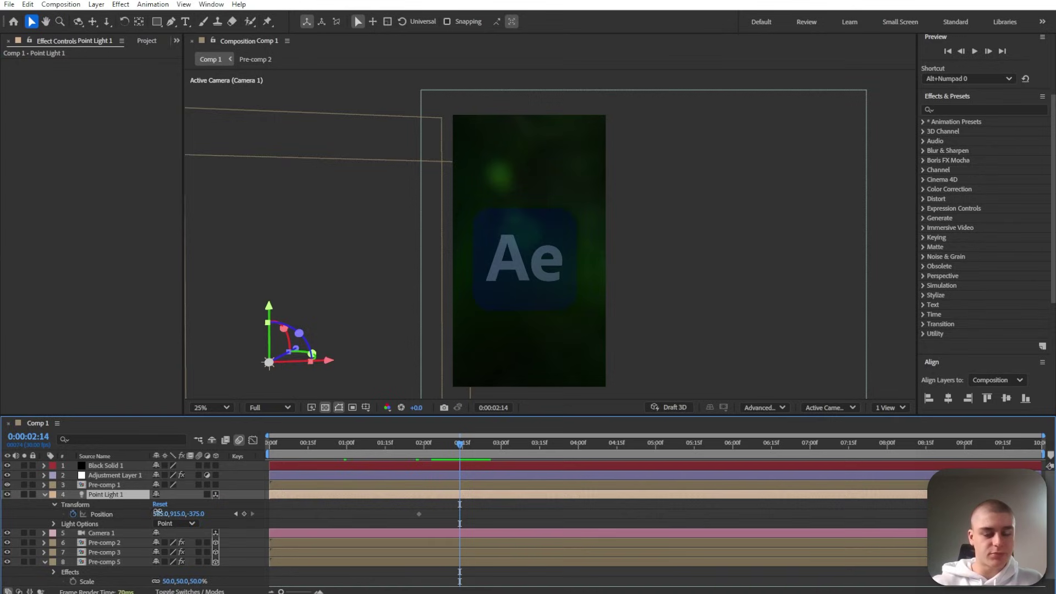
pyautogui.moveTo(158, 513); pyautogui.dragTo(427, 472)
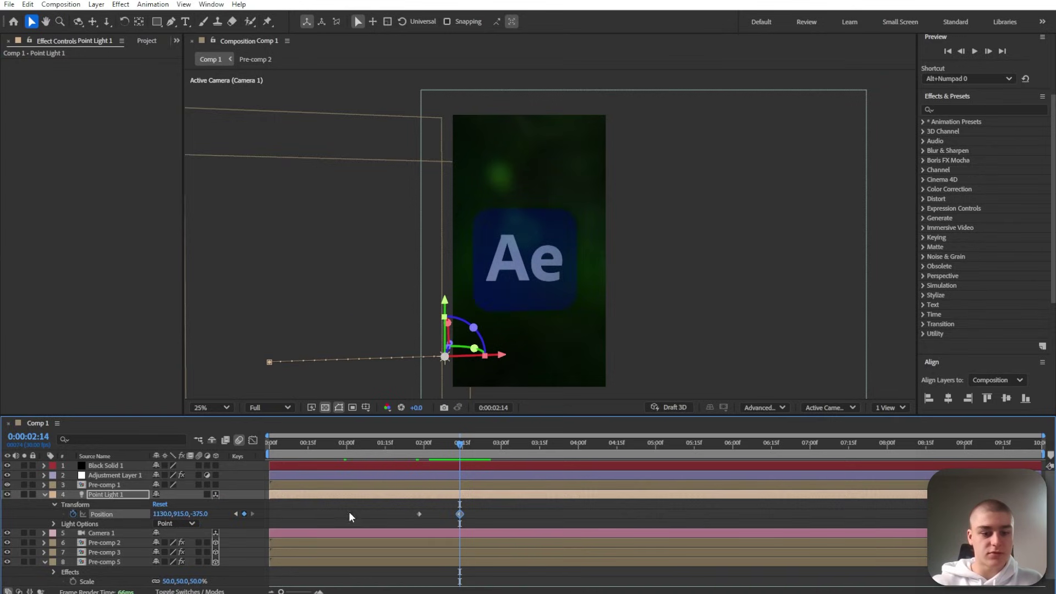
pyautogui.moveTo(180, 514); pyautogui.dragTo(154, 514)
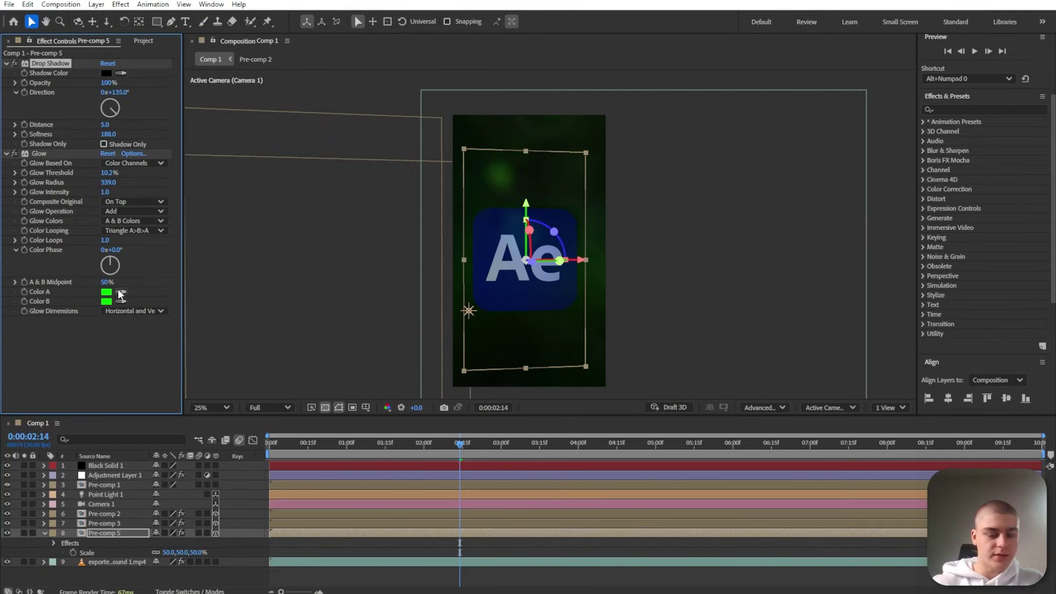
# - Sample the icon's dark blue for Pre-comp 5's Glow colors and preview the move onto the icon from 0:00:01:22
pyautogui.click(478, 254)
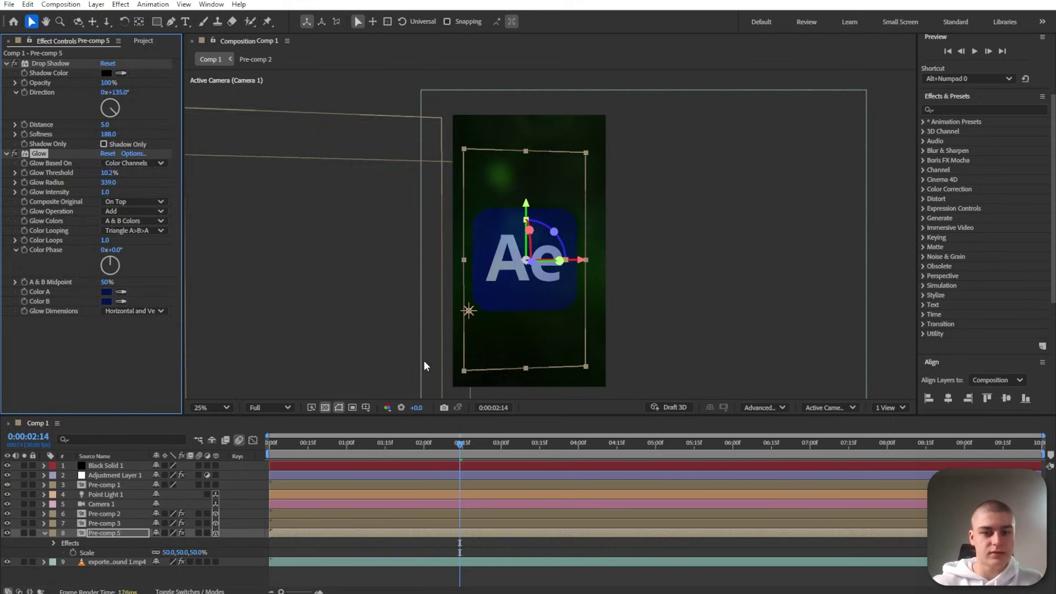
pyautogui.click(402, 447)
pyautogui.press('space')
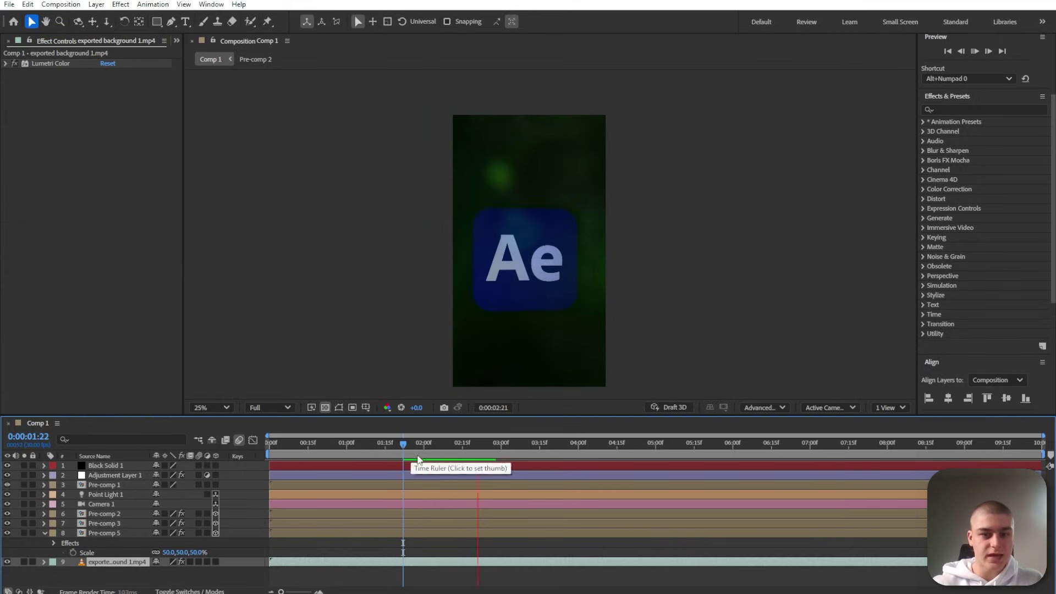
pyautogui.press('space')
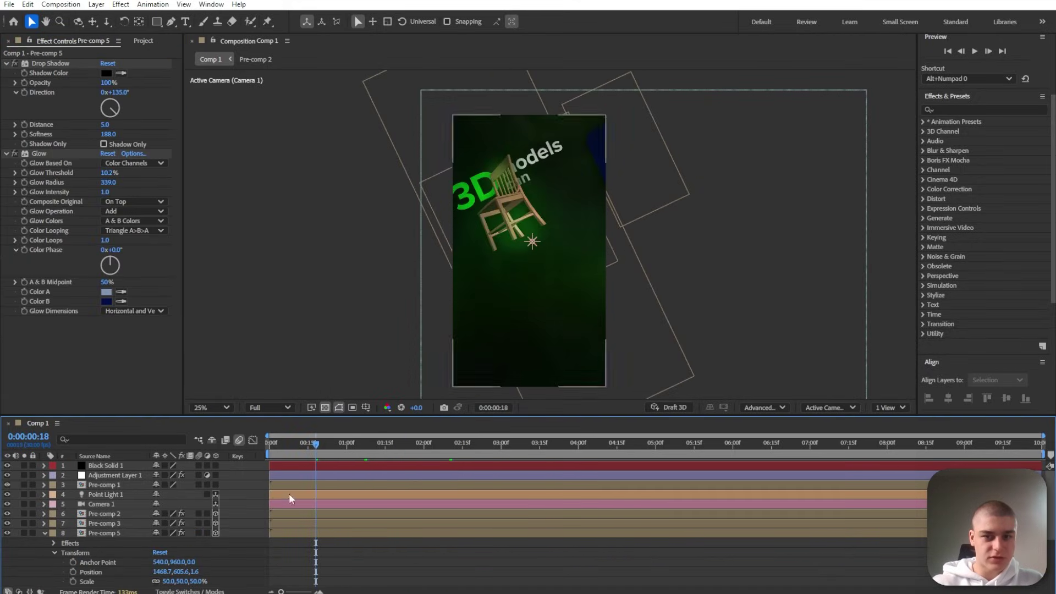
# - Trim the start of the icon layer Pre-comp 5 to about 0:00:01:13, where it is still out of frame
pyautogui.moveTo(270, 533); pyautogui.dragTo(351, 534)
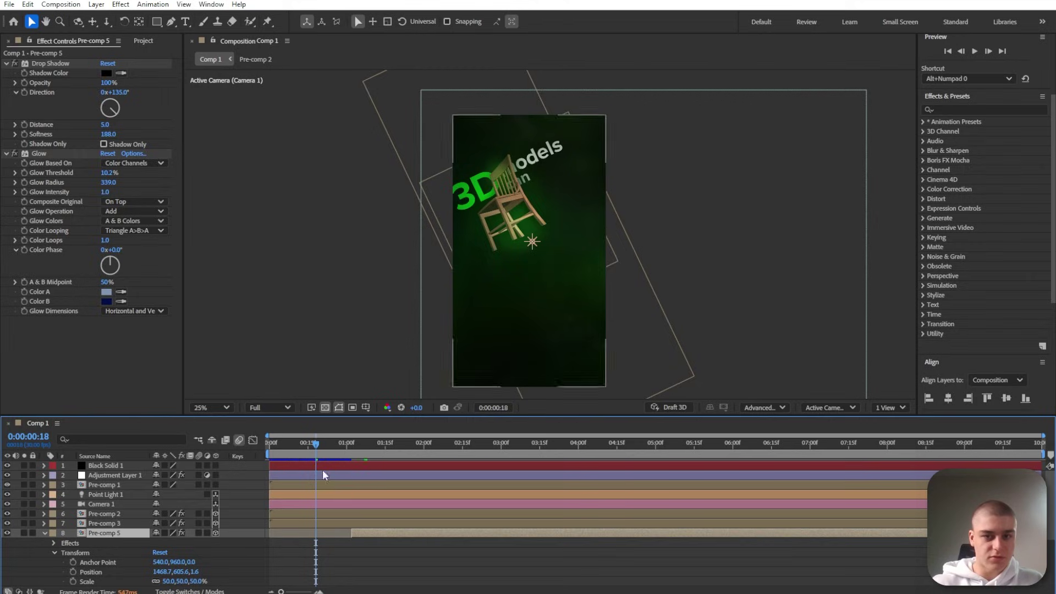
pyautogui.moveTo(317, 440); pyautogui.dragTo(291, 441)
pyautogui.hotkey('ctrl', 'z')
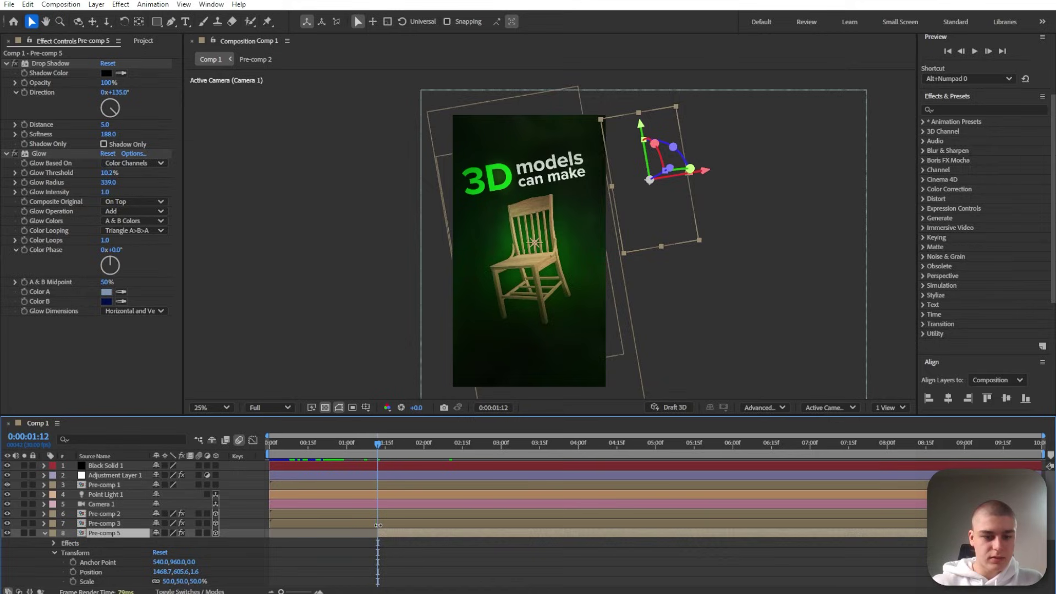
# - Keyframe Pre-comp 5's Position at 0:00:02:13 and set a lower starting position at 0:00:01:14
pyautogui.moveTo(395, 443); pyautogui.dragTo(457, 444)
pyautogui.scroll(-1, 77, 553)
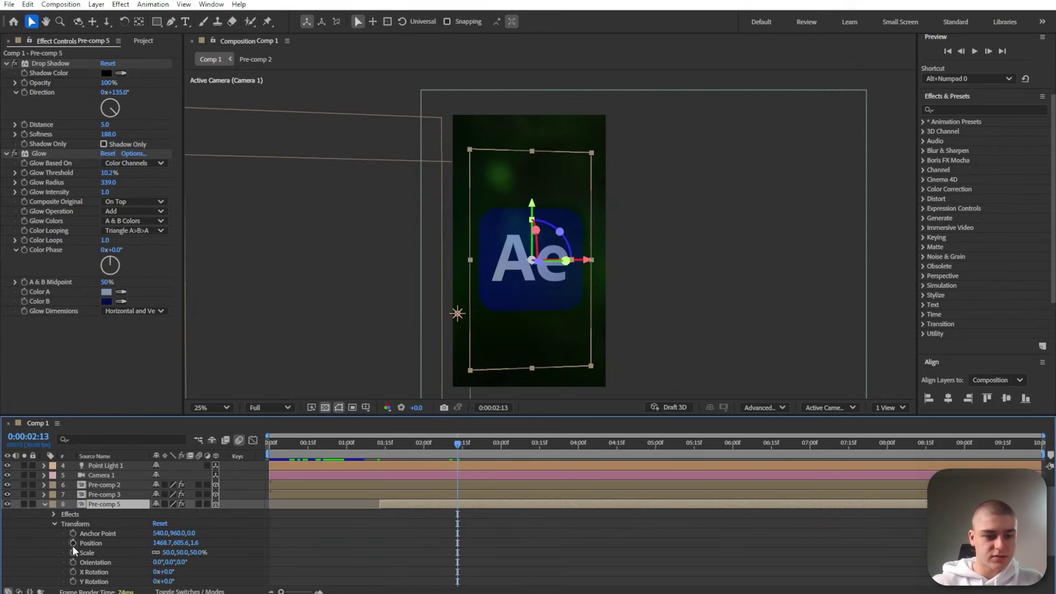
pyautogui.click(73, 544)
pyautogui.click(381, 445)
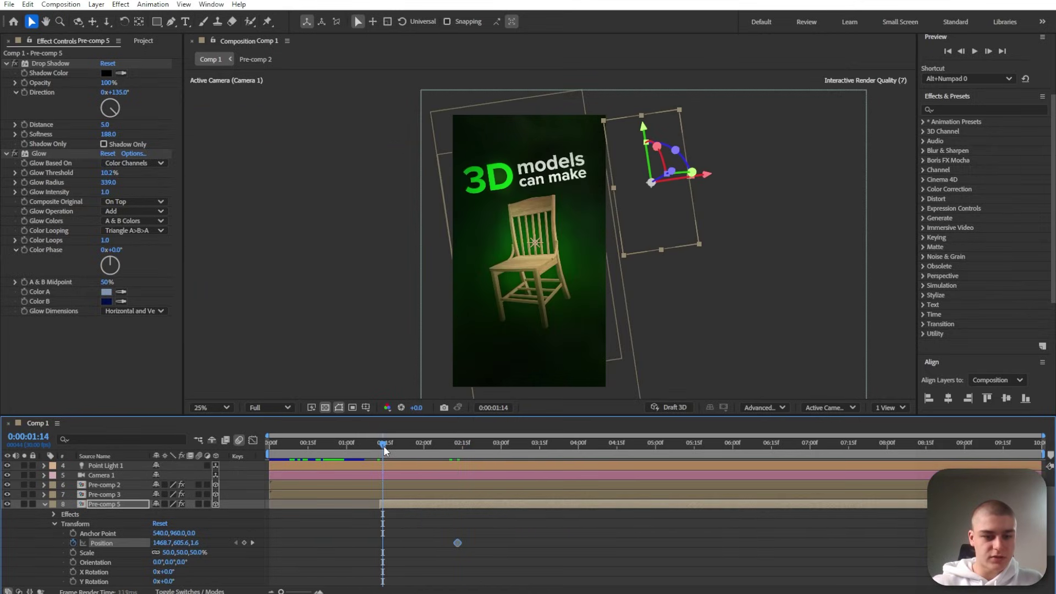
pyautogui.moveTo(181, 545); pyautogui.dragTo(405, 532)
# - Ease Pre-comp 5's Position curve in the graph editor and shift its end keyframe to about 0:00:03:26
pyautogui.hotkey('shift', 'F3')
pyautogui.moveTo(476, 546); pyautogui.dragTo(415, 562)
pyautogui.moveTo(458, 543); pyautogui.dragTo(567, 542)
pyautogui.click(594, 446)
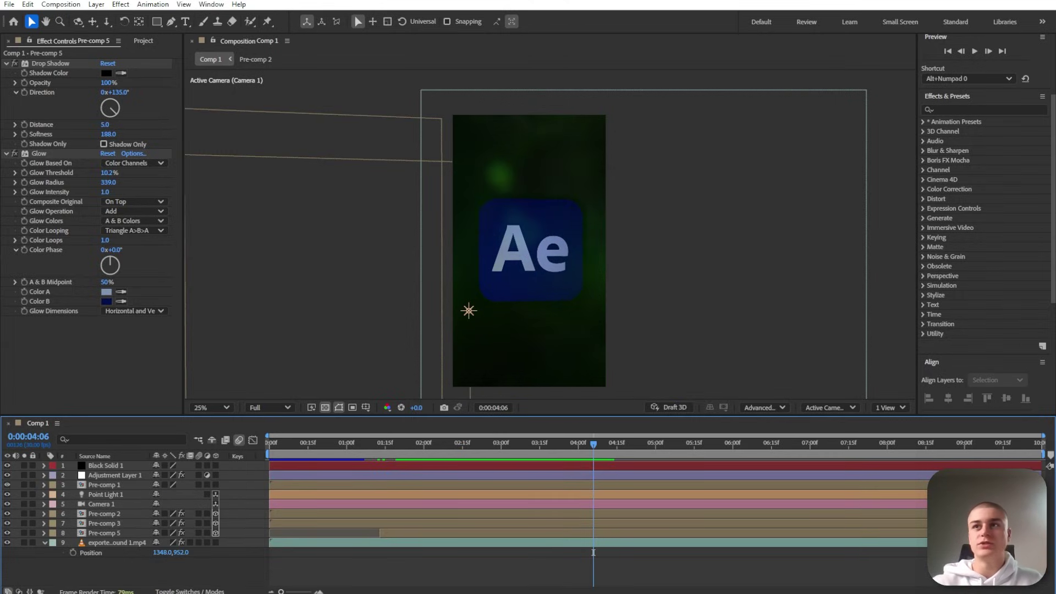
# - Pre-compose the "way" and "faster" text layers and paste the Drop Shadow effect onto the new pre-comp
pyautogui.hotkey('alt', 'Tab')
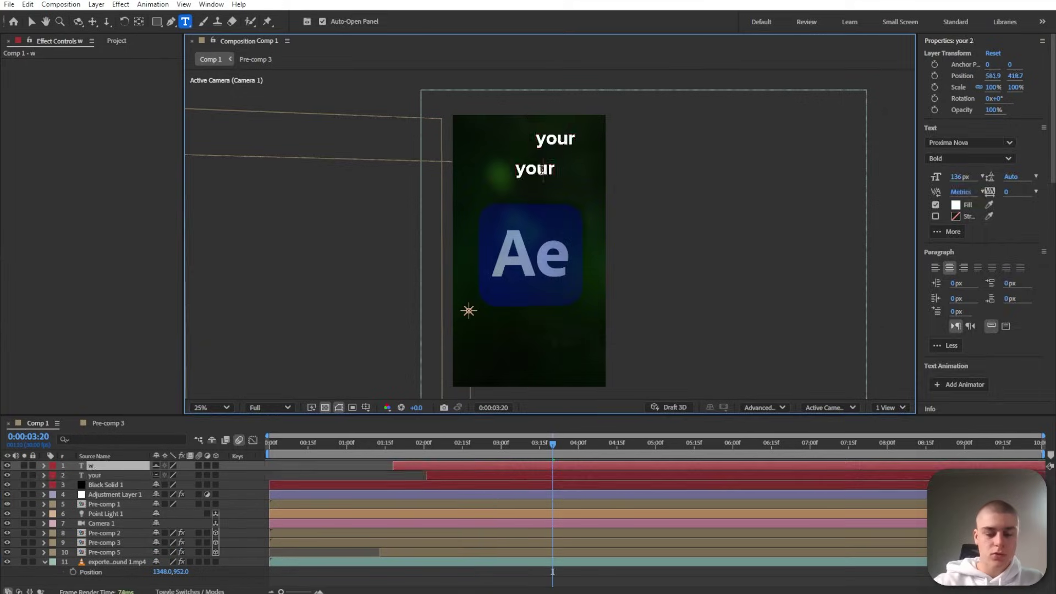
pyautogui.click(513, 476)
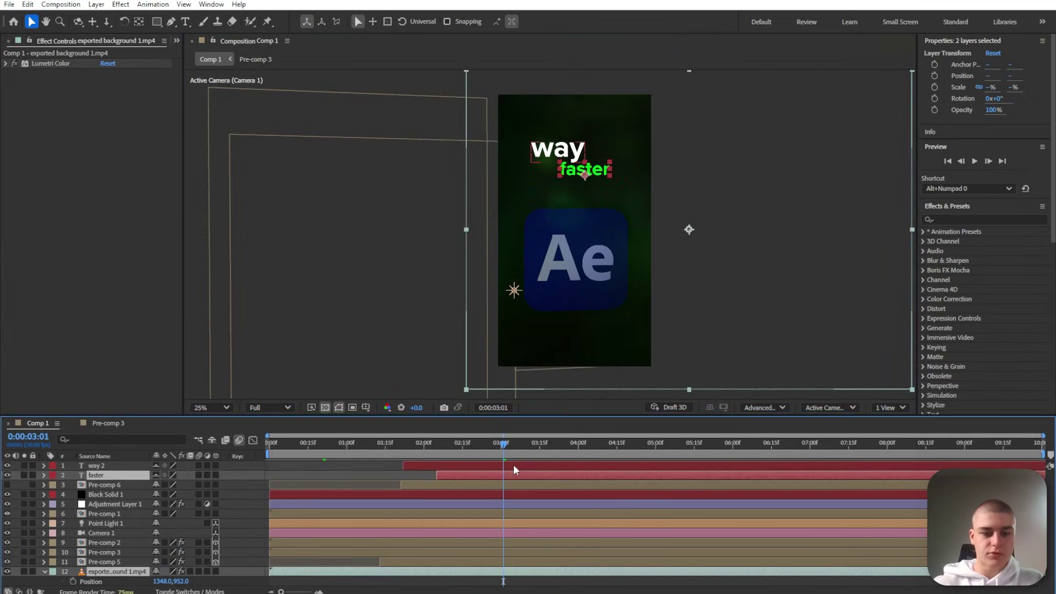
pyautogui.keyDown('ctrl'); pyautogui.click(513, 465); pyautogui.keyUp('ctrl')
pyautogui.hotkey('ctrl', 'shift', 'c')
pyautogui.click(393, 410)
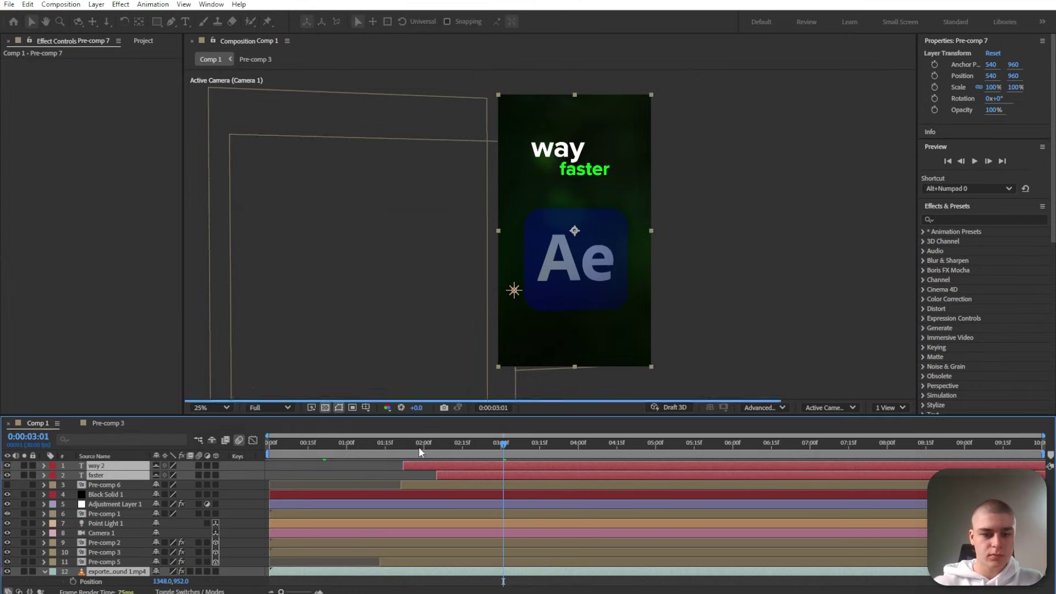
pyautogui.hotkey('ctrl', 'v')
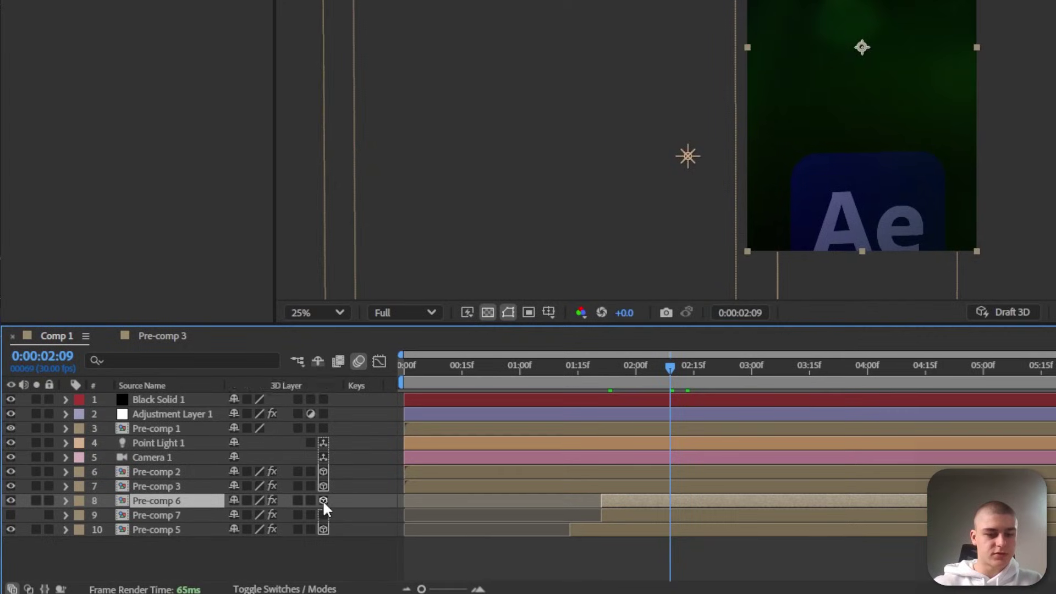
# - Make Pre-comp 6 a 3D layer, position its "your workflow" text above the icon in the camera view, and scale it down to fit
pyautogui.click(322, 500)
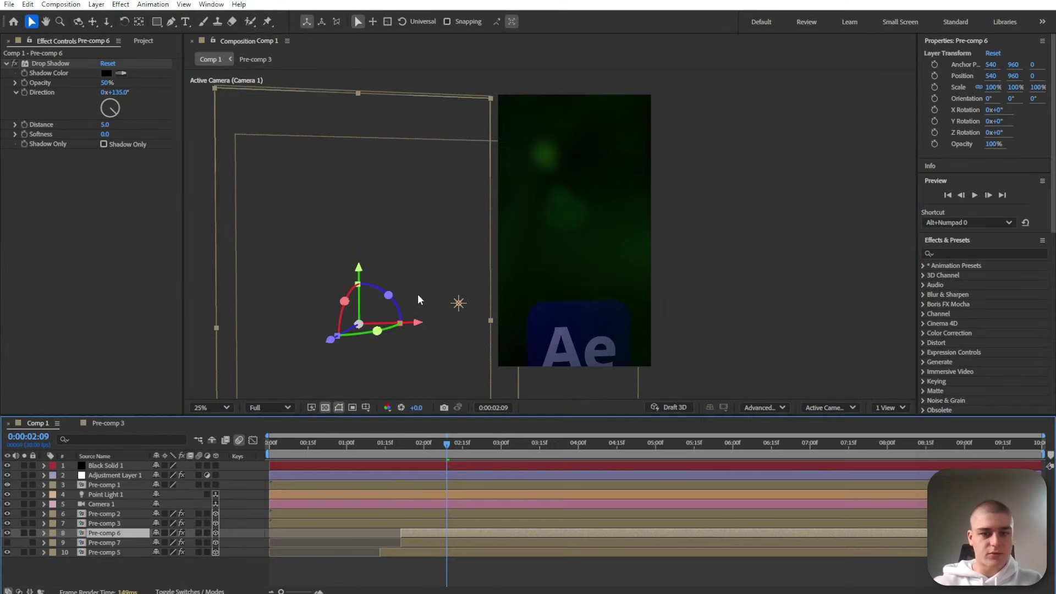
pyautogui.moveTo(627, 150); pyautogui.dragTo(905, 82)
pyautogui.moveTo(606, 258); pyautogui.dragTo(633, 284)
pyautogui.press('s')
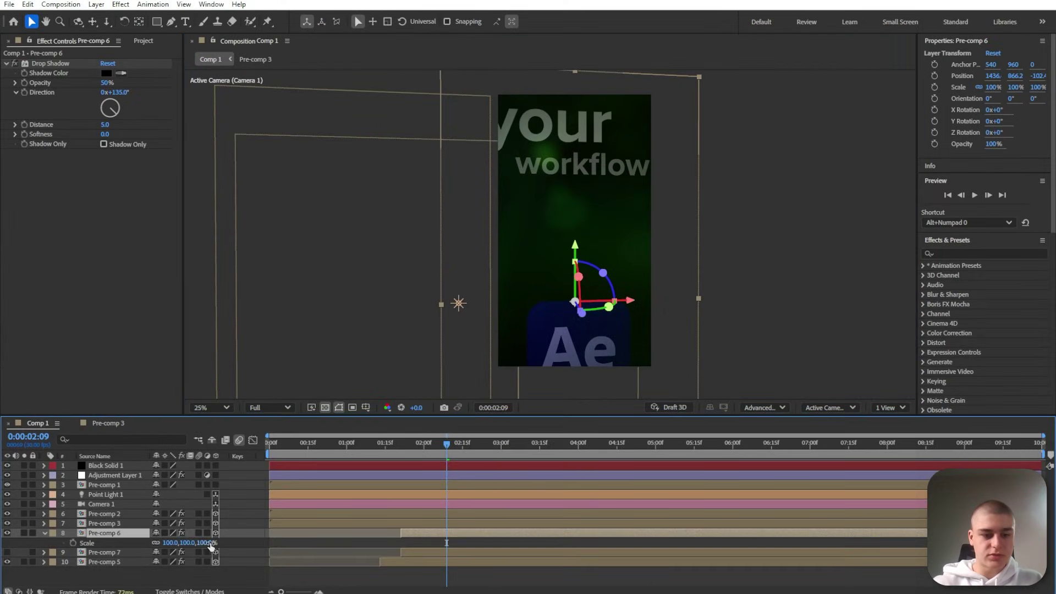
pyautogui.moveTo(211, 547); pyautogui.dragTo(190, 547)
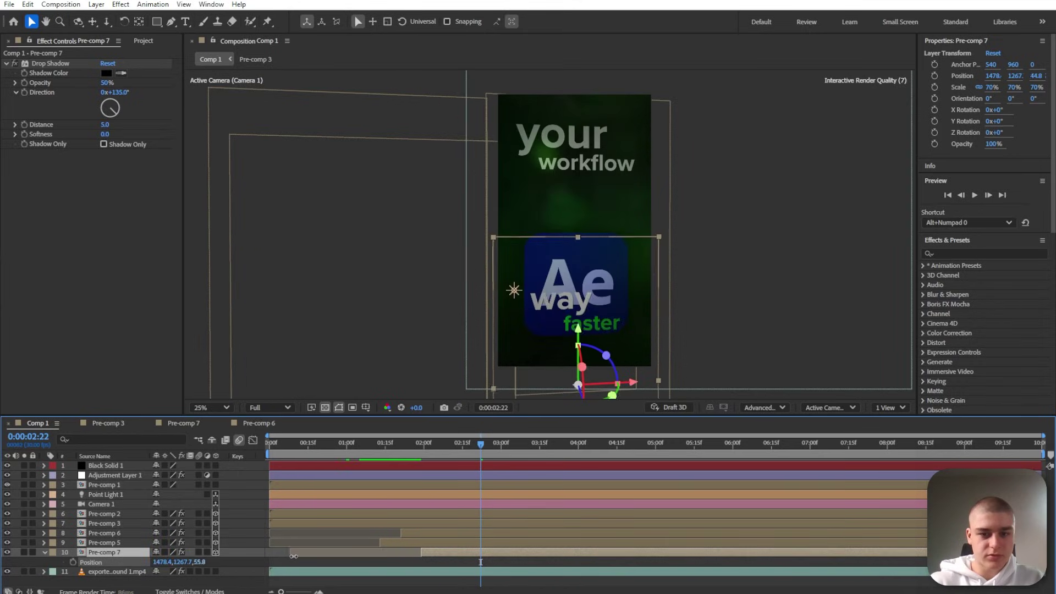
# - Trim the start of Pre-comp 7 to about 0:00:02:21 and preview the icon and text sequence
pyautogui.moveTo(294, 557); pyautogui.dragTo(300, 557)
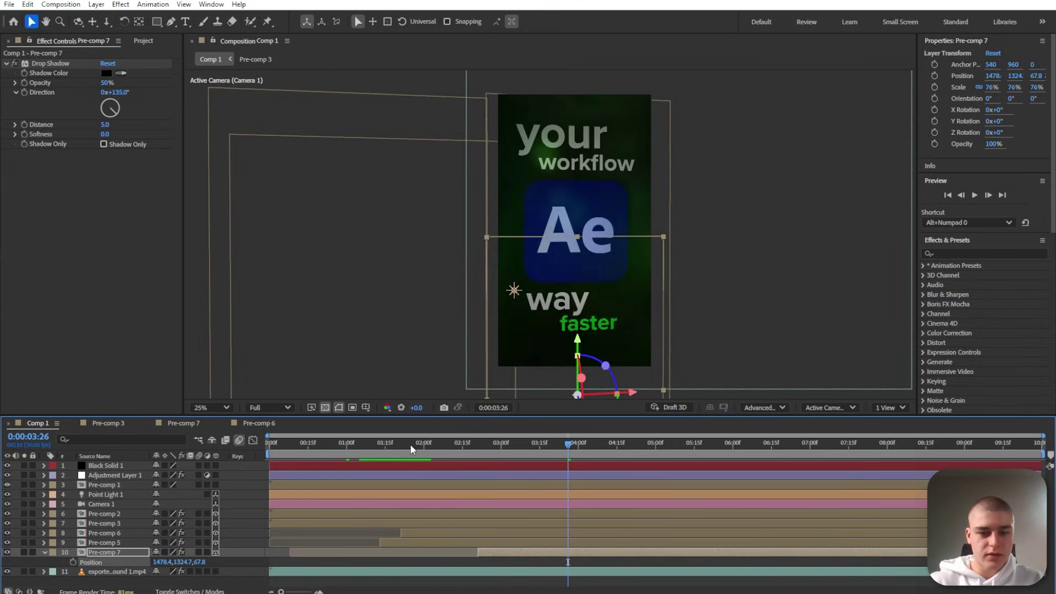
pyautogui.moveTo(413, 446); pyautogui.dragTo(431, 445)
pyautogui.press('space')
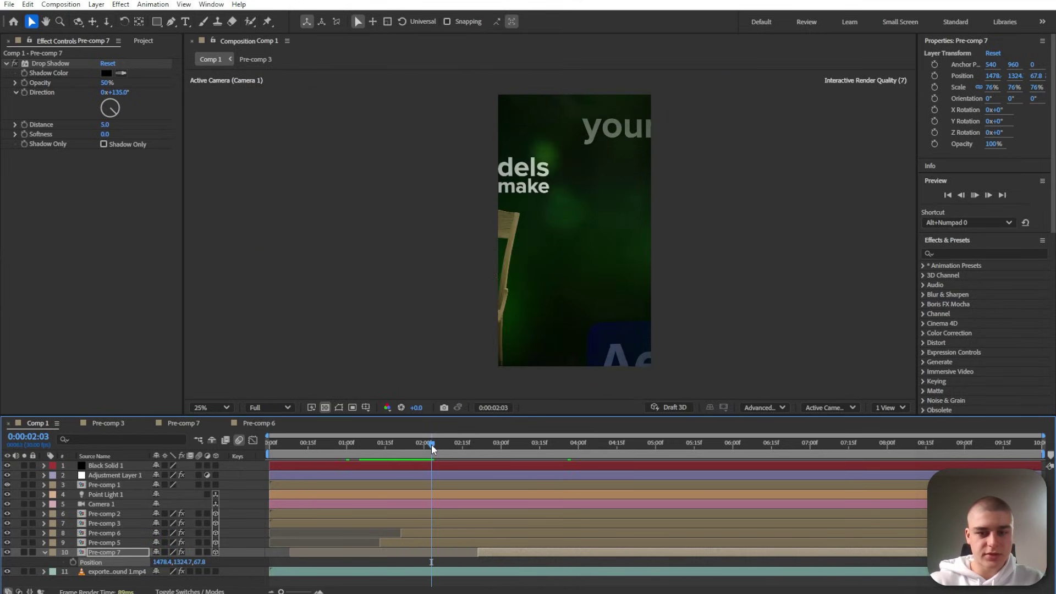
pyautogui.press('space')
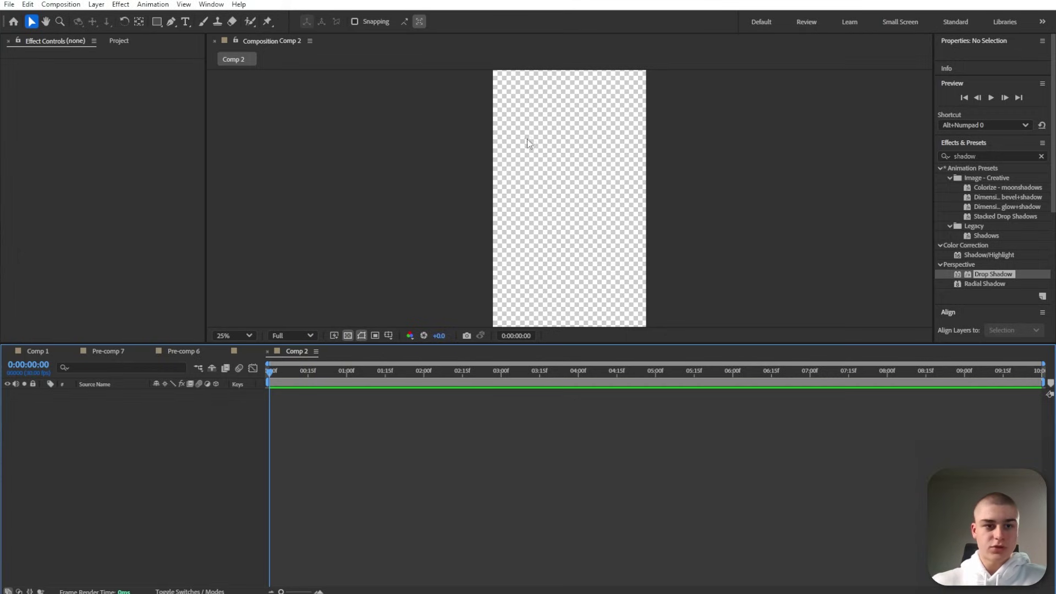
# - Copy the background video, Camera 1, Point Light 1, Pre-comp 1, Adjustment Layer 1 and Black Solid 1 from Comp 1 into Comp 2
pyautogui.click(34, 352)
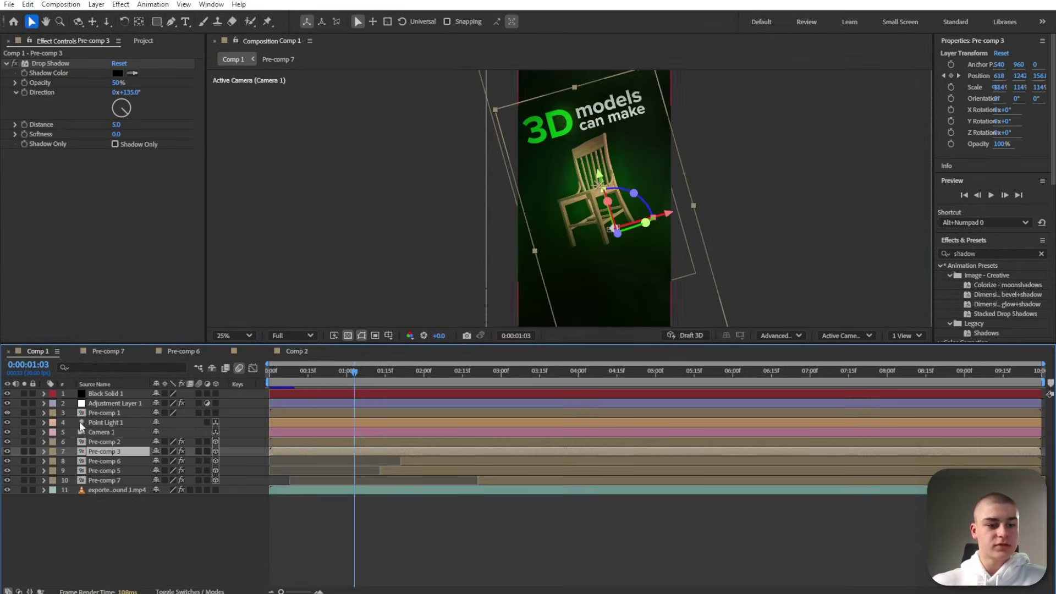
pyautogui.click(159, 557)
pyautogui.click(117, 490)
pyautogui.keyDown('ctrl'); pyautogui.click(119, 432); pyautogui.keyUp('ctrl')
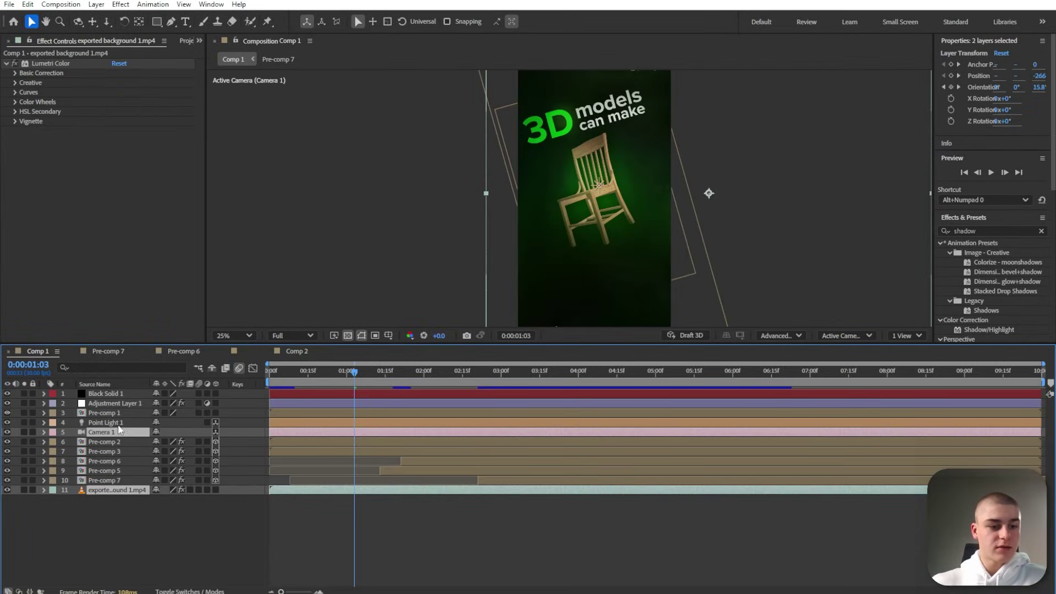
pyautogui.keyDown('ctrl'); pyautogui.click(119, 423); pyautogui.keyUp('ctrl')
pyautogui.keyDown('ctrl'); pyautogui.click(121, 413); pyautogui.keyUp('ctrl')
pyautogui.keyDown('ctrl'); pyautogui.click(122, 403); pyautogui.keyUp('ctrl')
pyautogui.keyDown('ctrl'); pyautogui.click(123, 394); pyautogui.keyUp('ctrl')
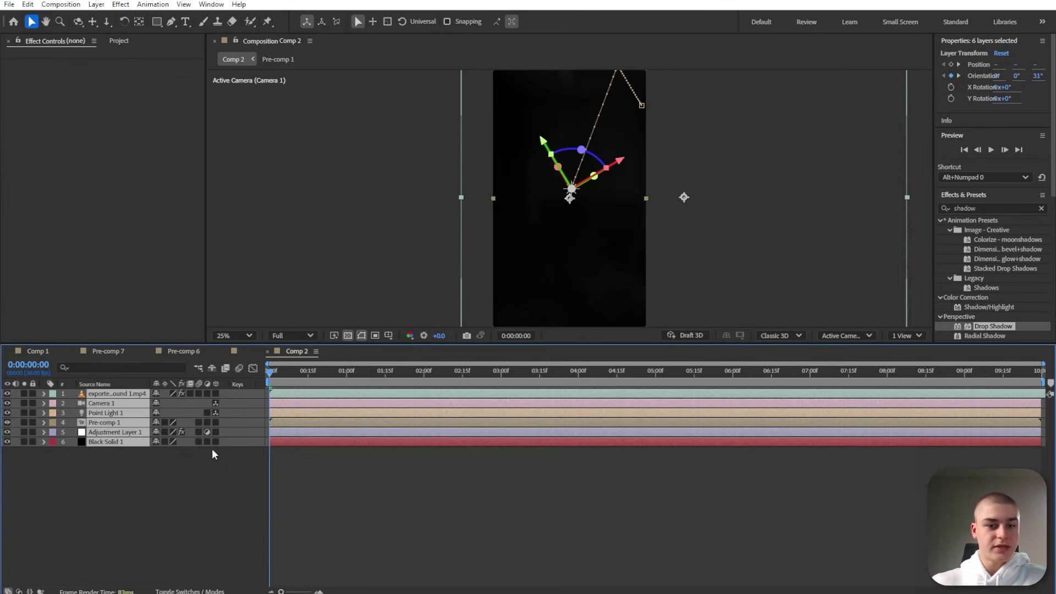
# - Restack Comp 2's layers with Black Solid 1 and Adjustment Layer 1 on top and the background video beneath everything
pyautogui.click(370, 501)
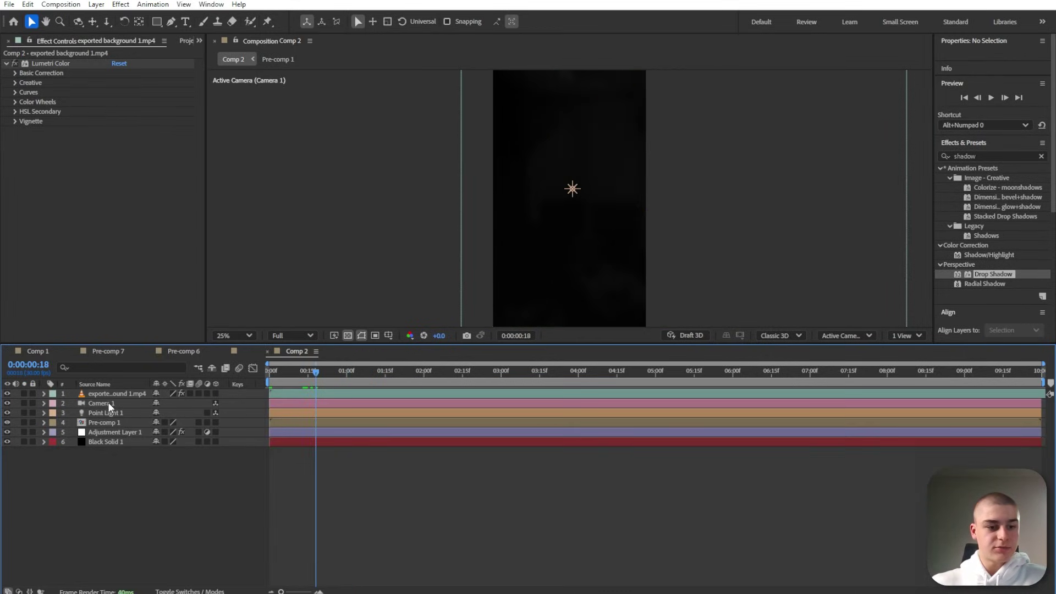
pyautogui.moveTo(94, 395)
pyautogui.mouseDown()
pyautogui.moveTo(117, 448)
pyautogui.moveTo(86, 423)
pyautogui.moveTo(112, 391)
pyautogui.mouseUp()
pyautogui.click(105, 432)
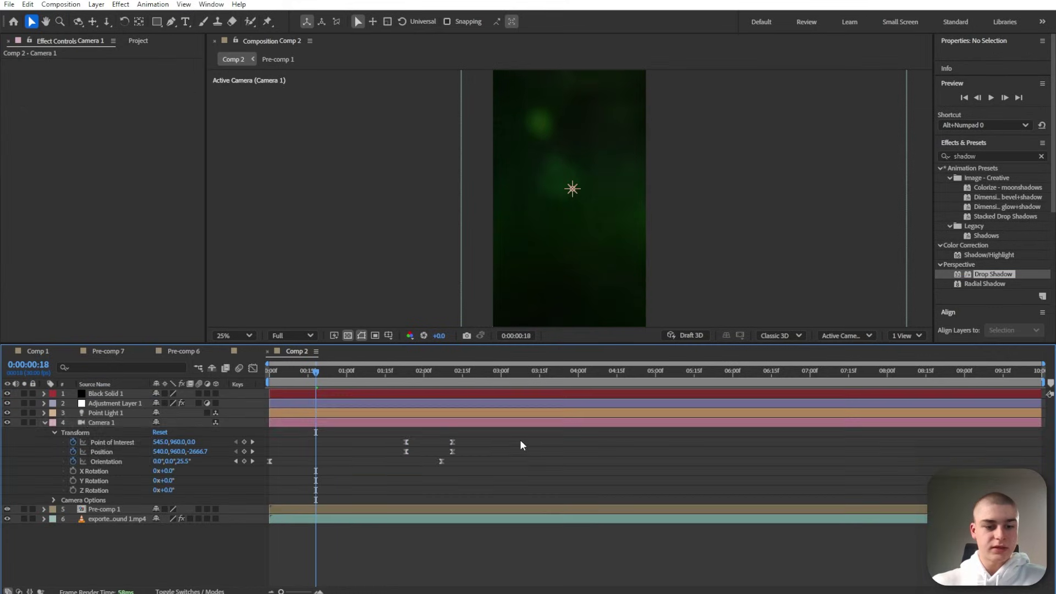
# - Delete all Transform keyframes from Camera 1 and Point Light 1 in Comp 2
pyautogui.moveTo(522, 438); pyautogui.dragTo(267, 476)
pyautogui.press('Delete')
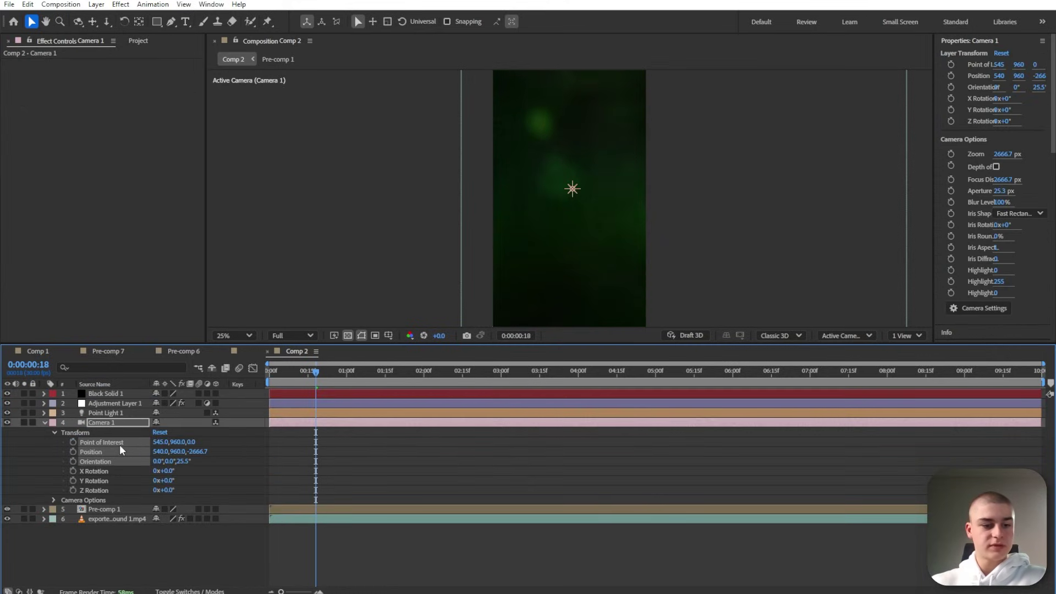
pyautogui.click(44, 413)
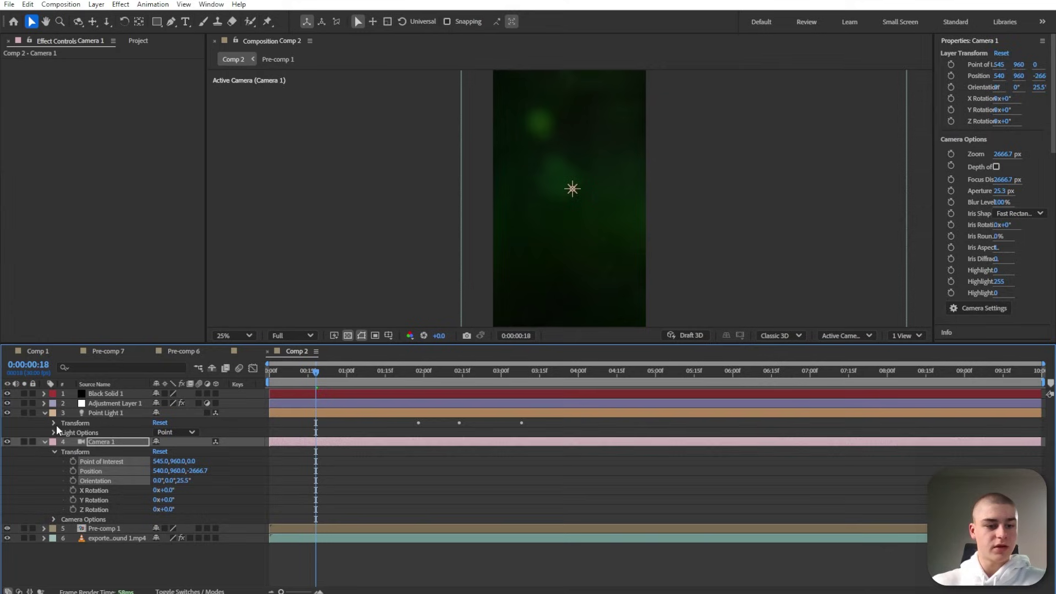
pyautogui.click(54, 423)
pyautogui.moveTo(569, 426); pyautogui.dragTo(397, 448)
pyautogui.press('Delete')
pyautogui.click(440, 498)
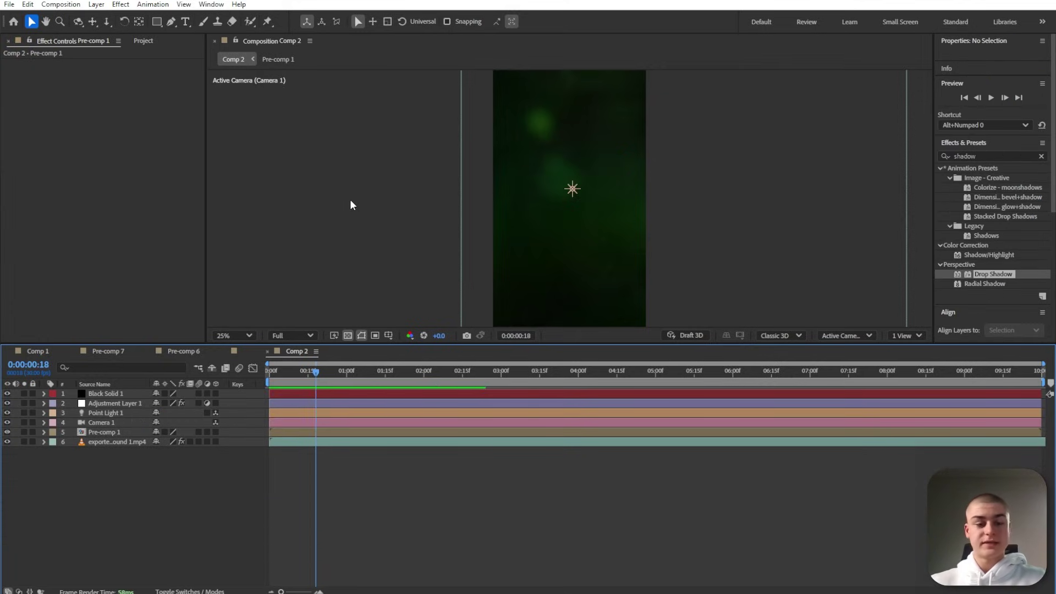
# - Set the Pen tool to draw with a white stroke and a fill of None
pyautogui.click(171, 21)
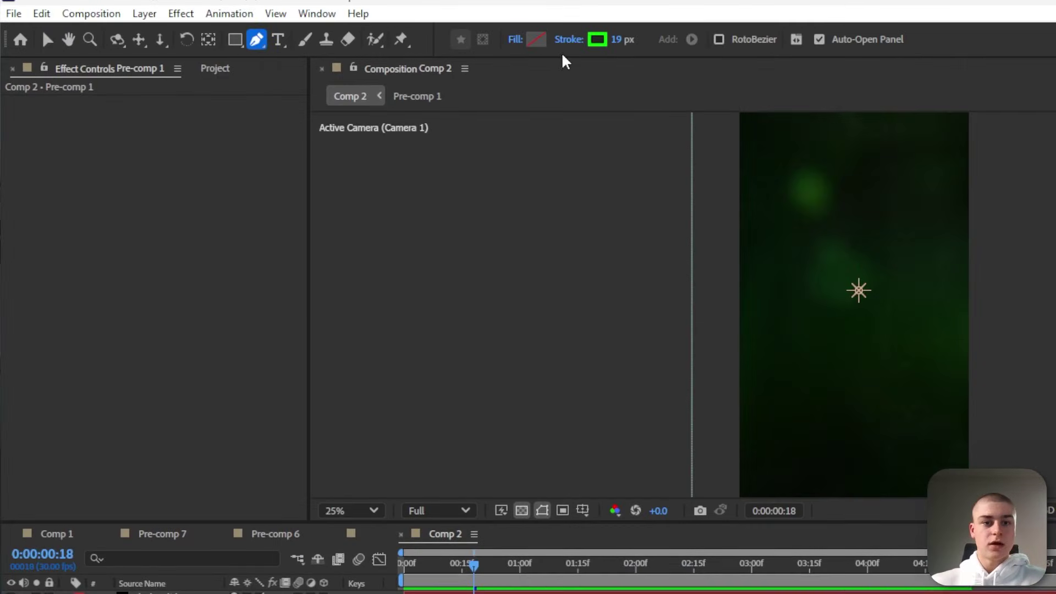
pyautogui.click(597, 39)
pyautogui.moveTo(473, 225); pyautogui.dragTo(360, 192)
pyautogui.click(789, 219)
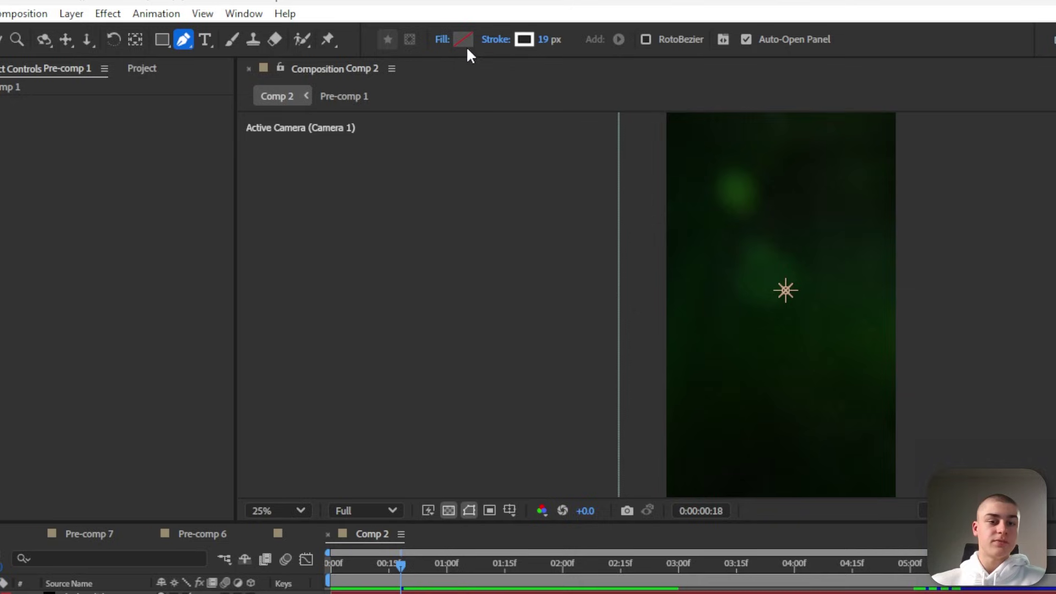
pyautogui.click(440, 43)
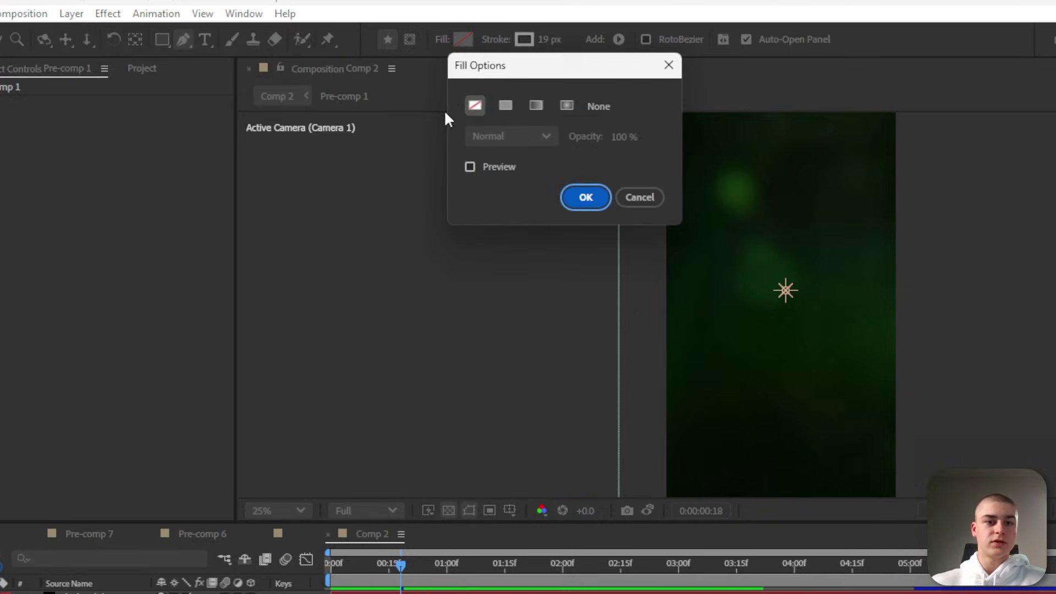
pyautogui.click(475, 106)
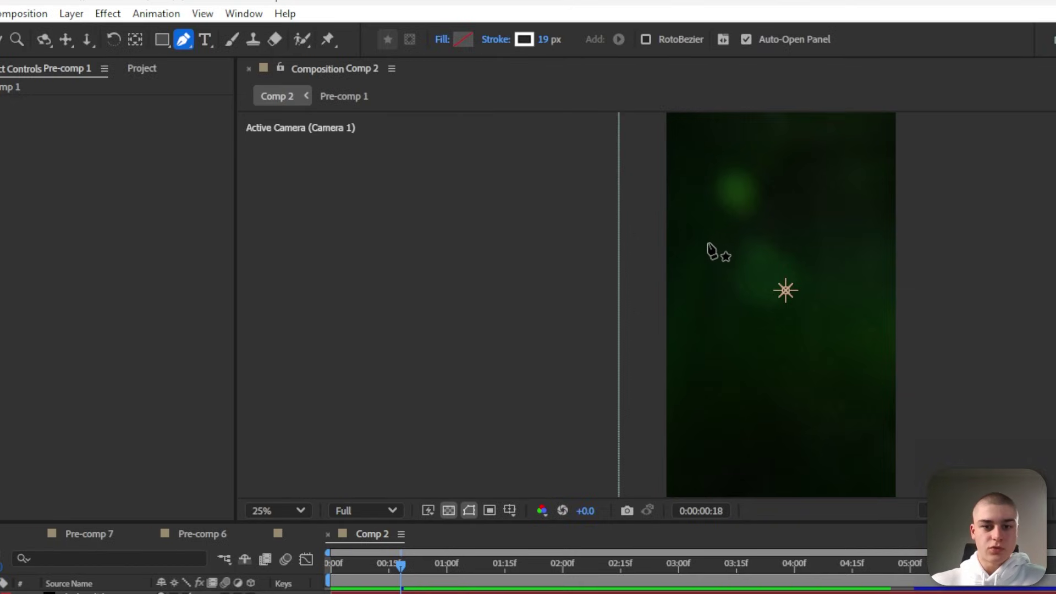
# - Draw a vertical line and a horizontal line from its lower end as separate shape layers, forming L-shaped graph axes
pyautogui.click(702, 223)
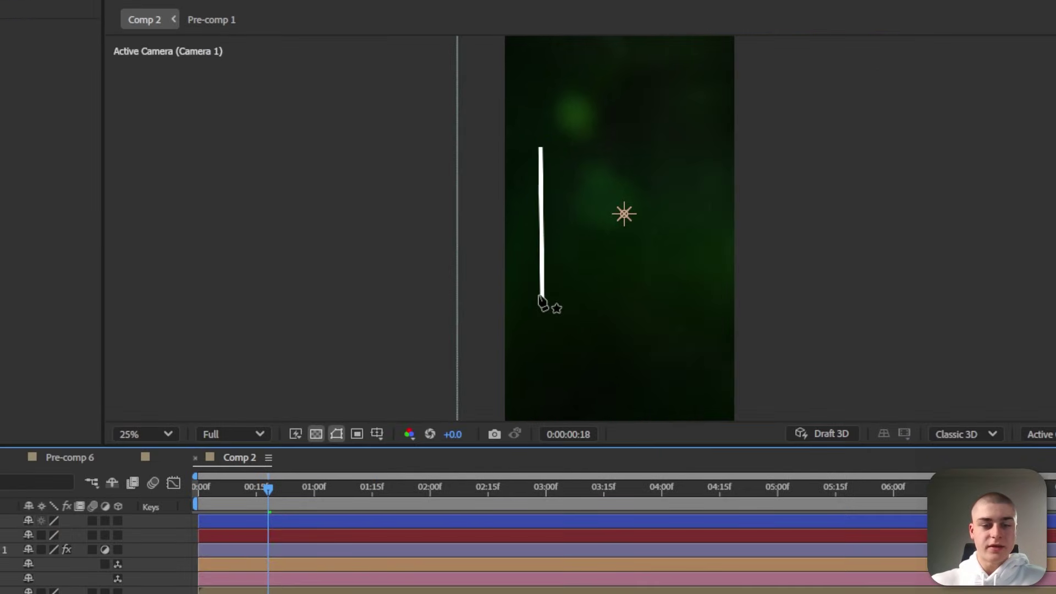
pyautogui.click(542, 293)
pyautogui.click(689, 294)
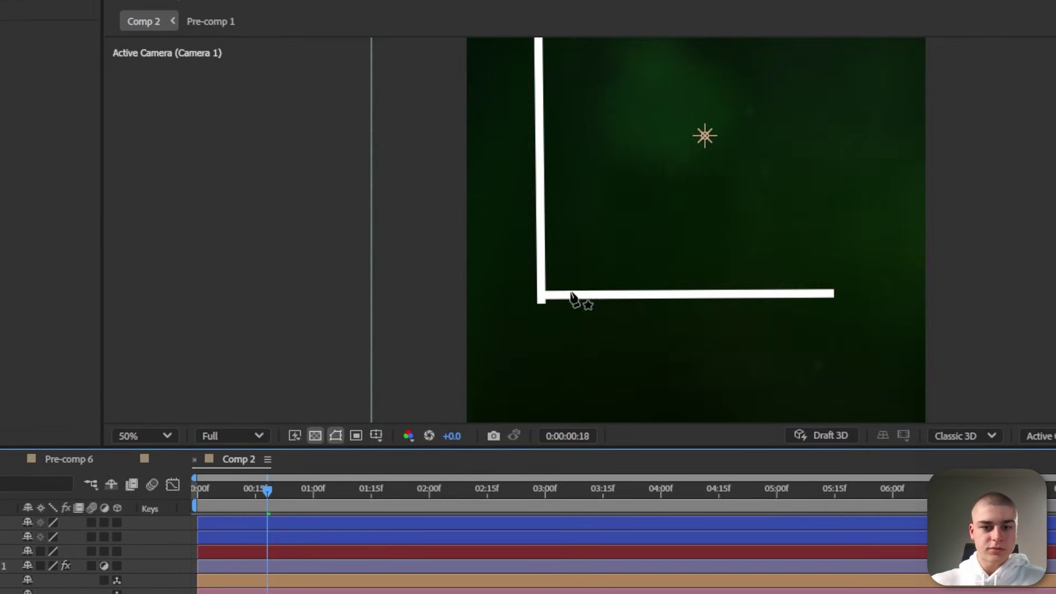
# - Set the Pen tool's stroke colour to green, 00FF00
pyautogui.click(604, 299)
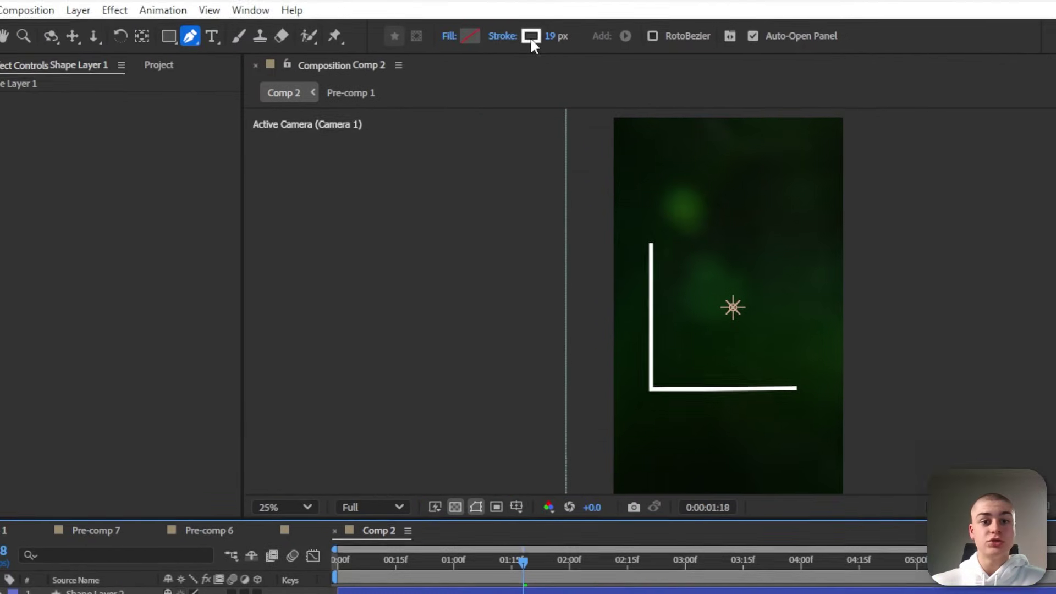
pyautogui.click(530, 36)
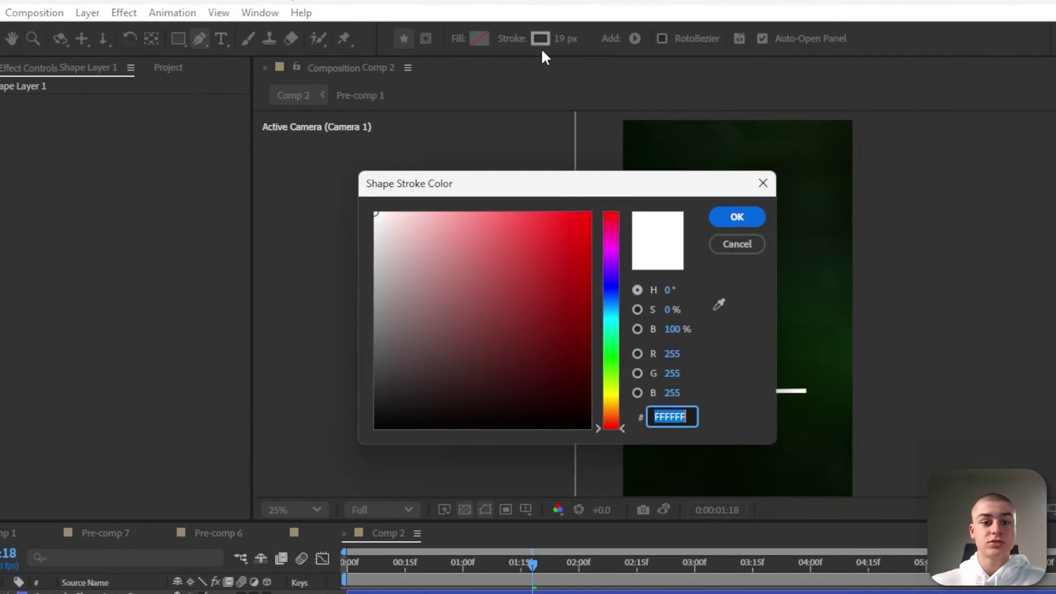
pyautogui.write('00FF00')
pyautogui.click(730, 217)
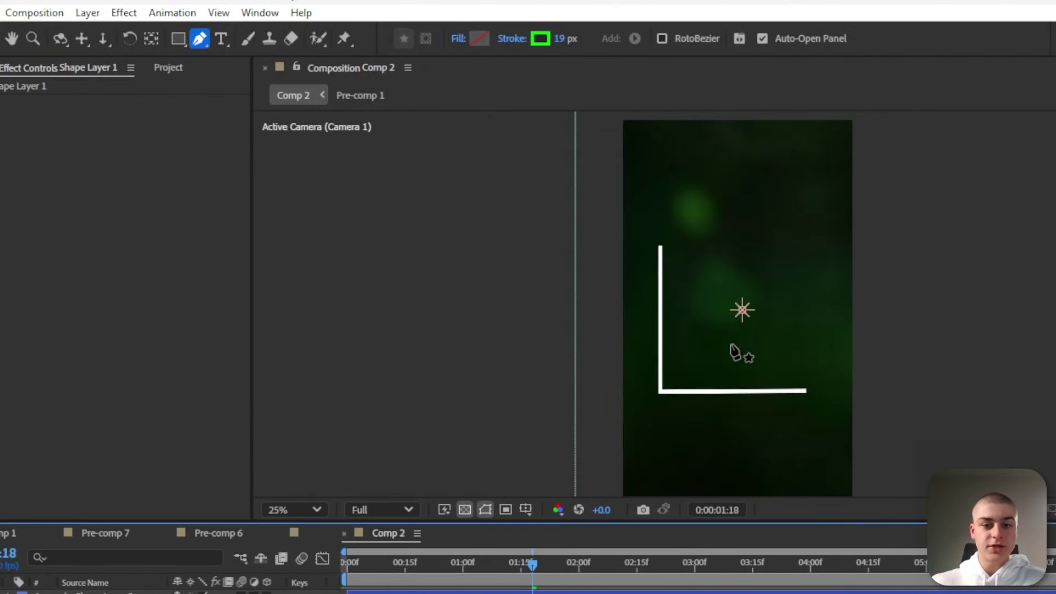
# - Draw a rising green growth curve from the corner of the axes and place its layer beneath both axis layers
pyautogui.scroll(2, 576, 424)
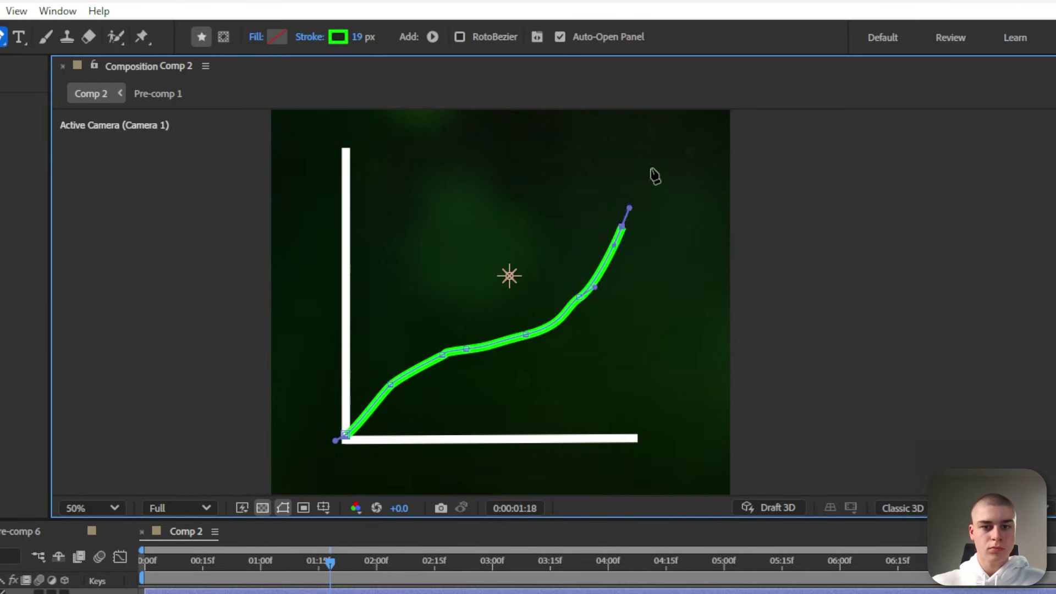
pyautogui.click(707, 105)
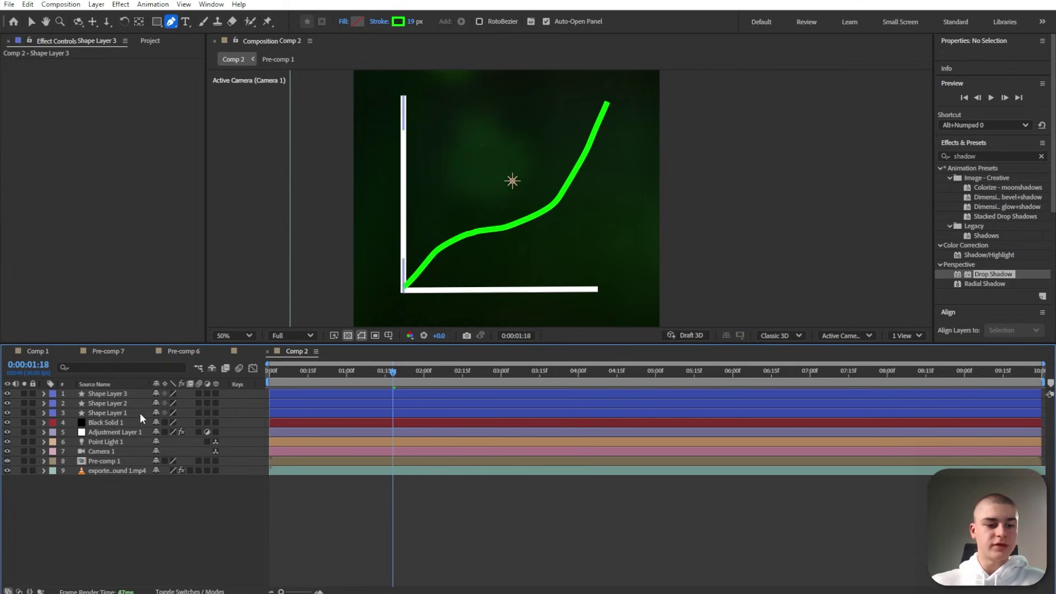
pyautogui.moveTo(120, 398); pyautogui.dragTo(111, 417)
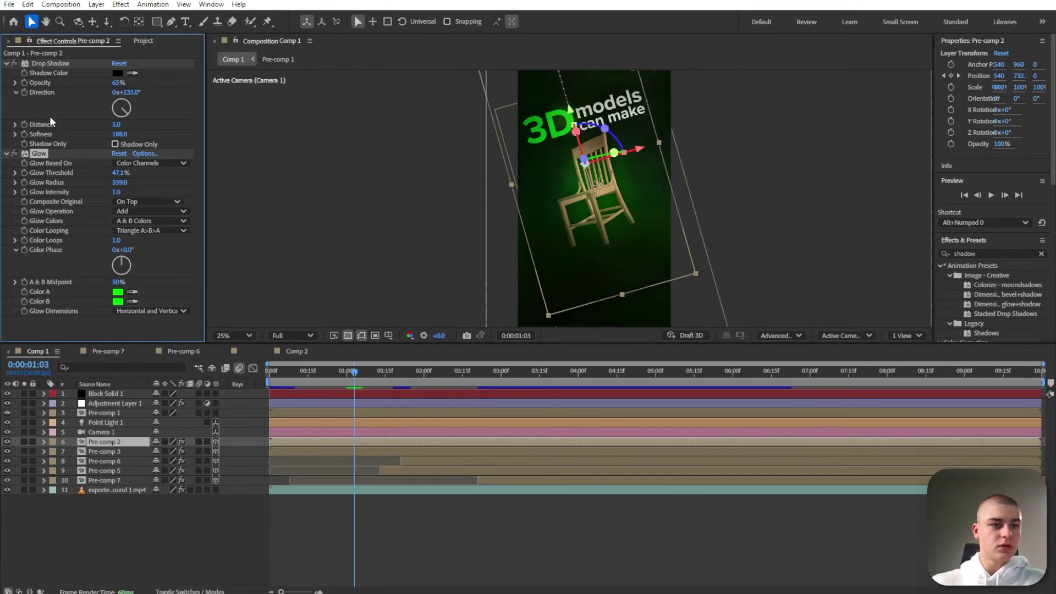
# - Copy the Drop Shadow and Glow effects from Pre-comp 2 in Comp 1 onto Shape Layer 3 in Comp 2
pyautogui.press('Return')
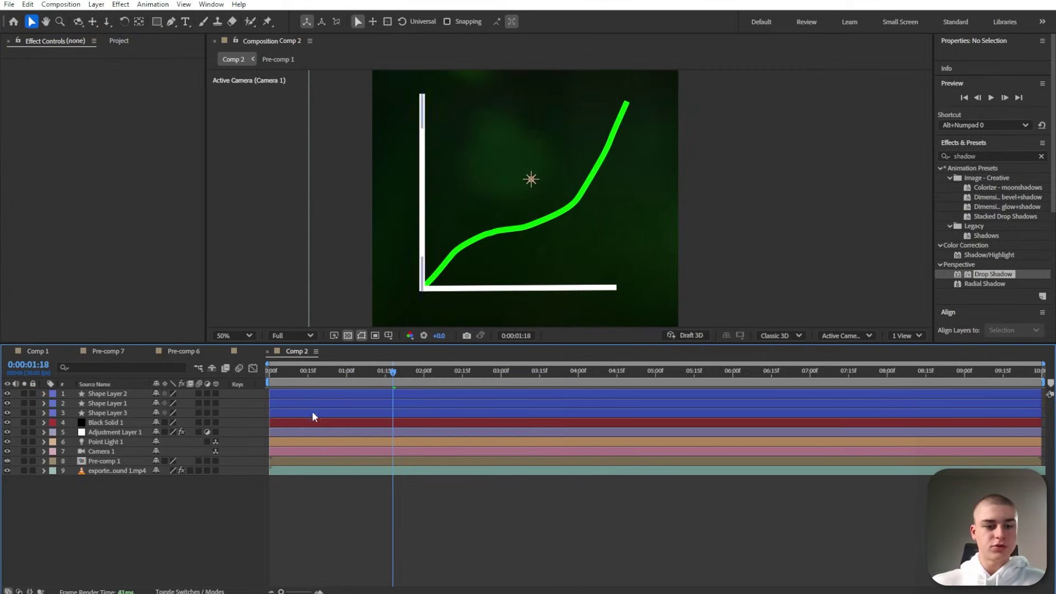
pyautogui.click(311, 413)
pyautogui.click(162, 256)
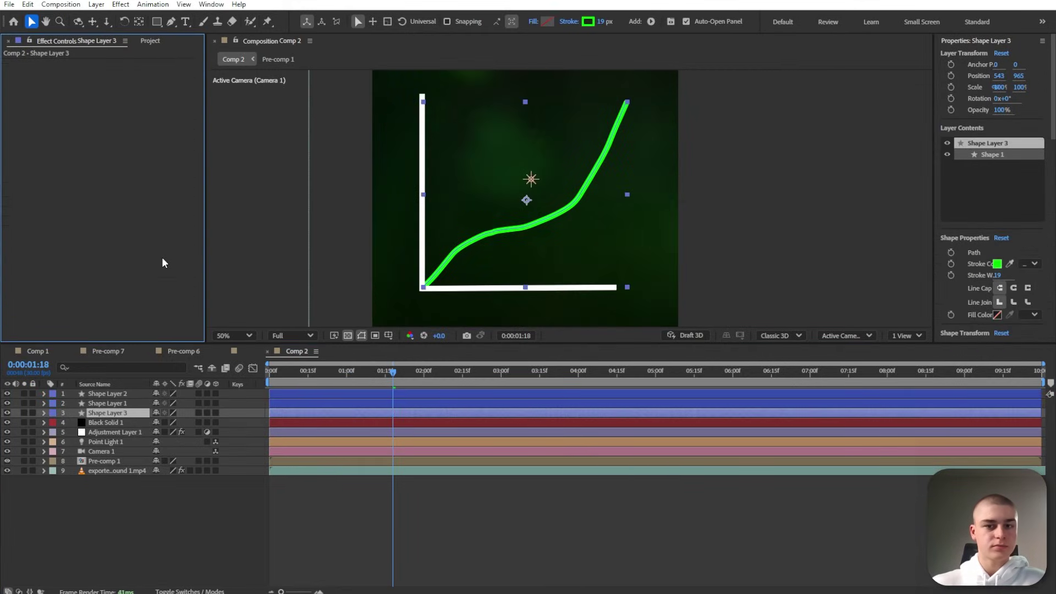
pyautogui.hotkey('ctrl', 'v')
# - Create a full-frame black solid at the top of Comp 2 and apply the Grid effect to it
pyautogui.rightClick(164, 511)
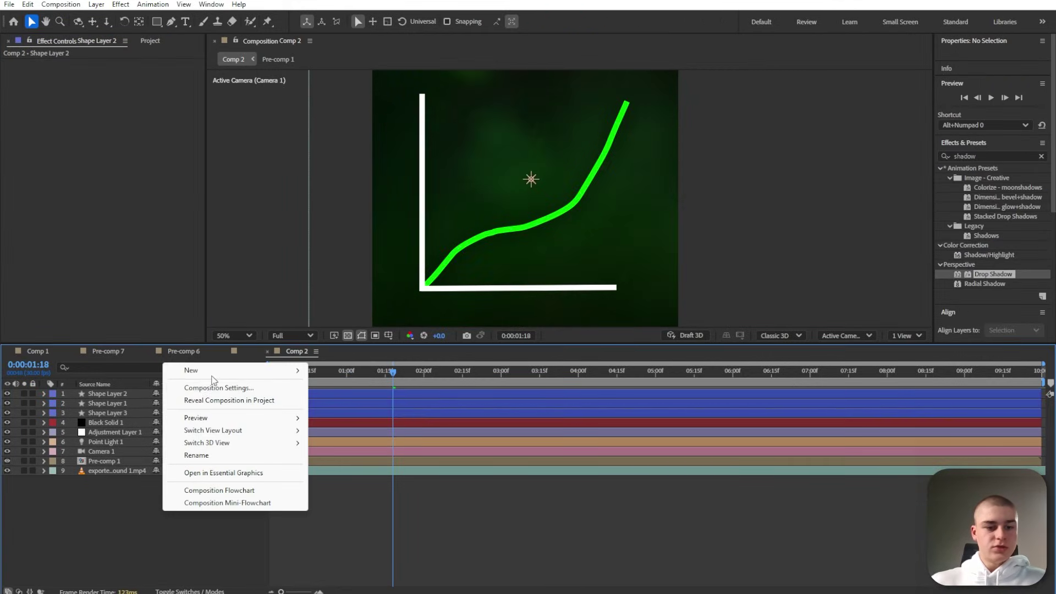
pyautogui.moveTo(214, 371)
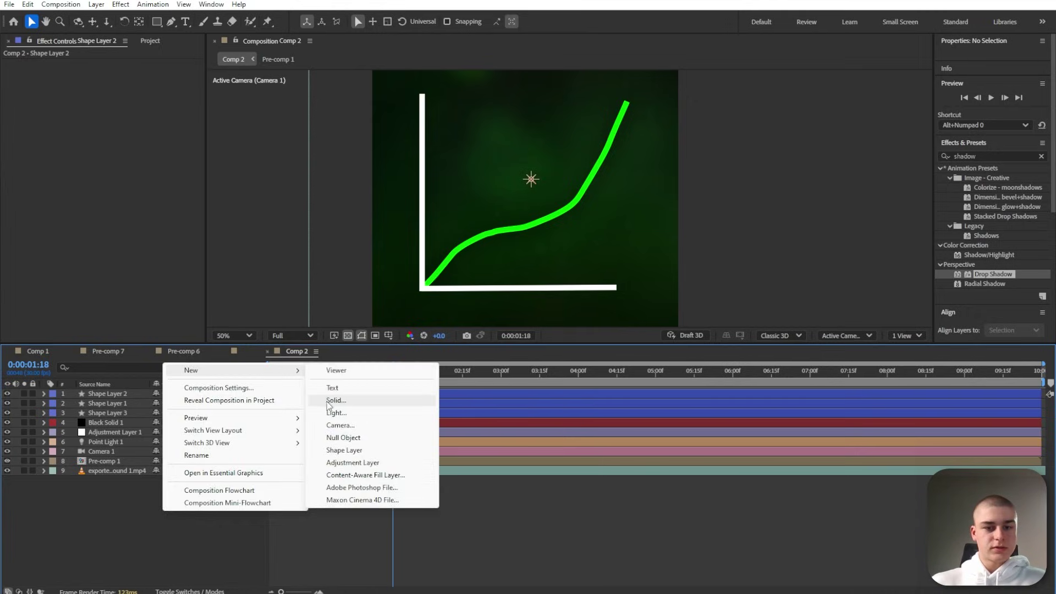
pyautogui.click(354, 395)
pyautogui.press('Return')
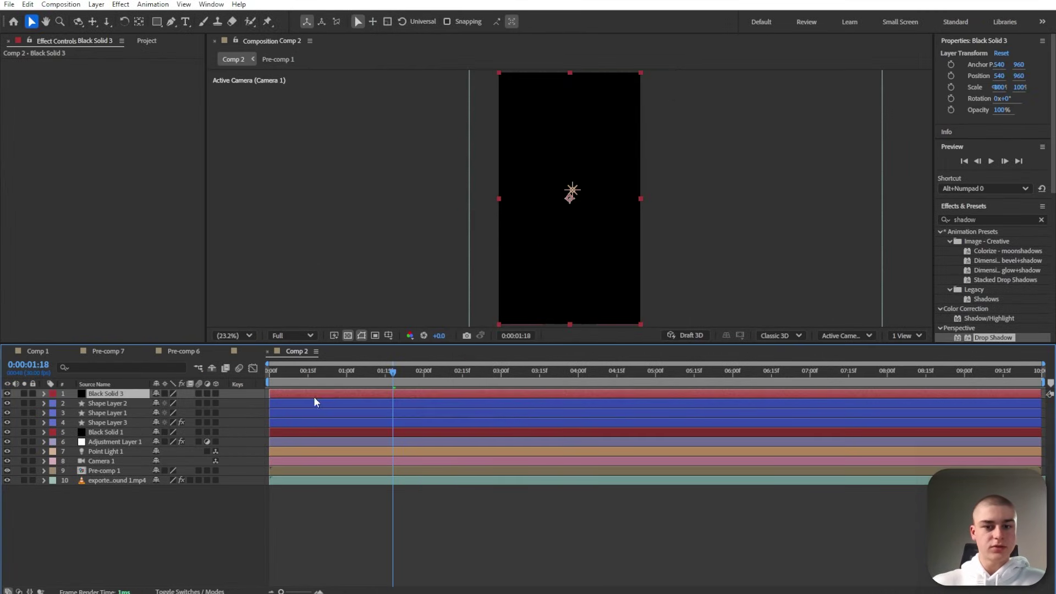
pyautogui.moveTo(984, 221); pyautogui.dragTo(864, 222)
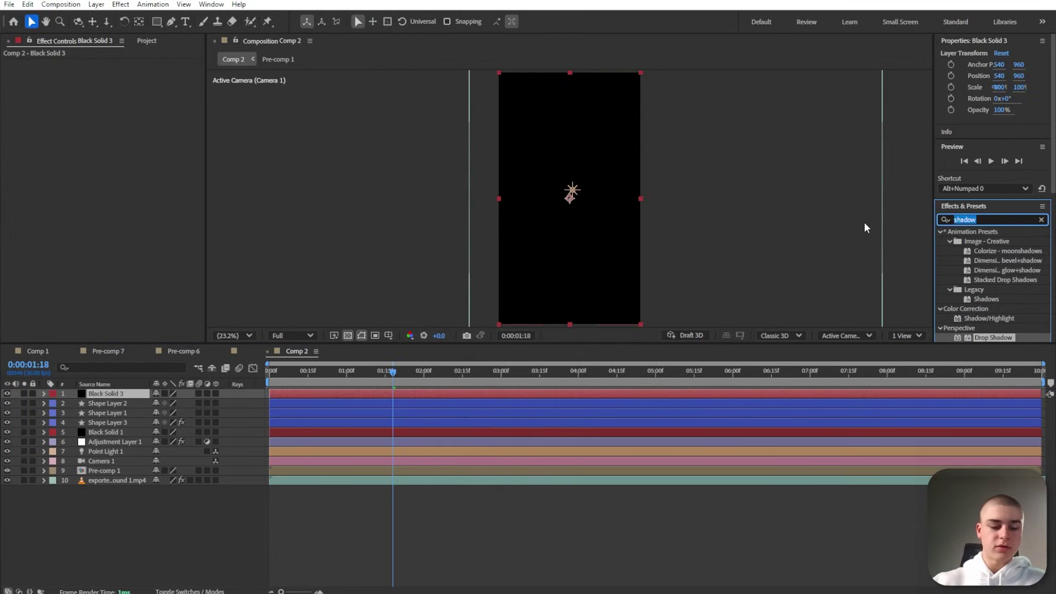
pyautogui.write('grid')
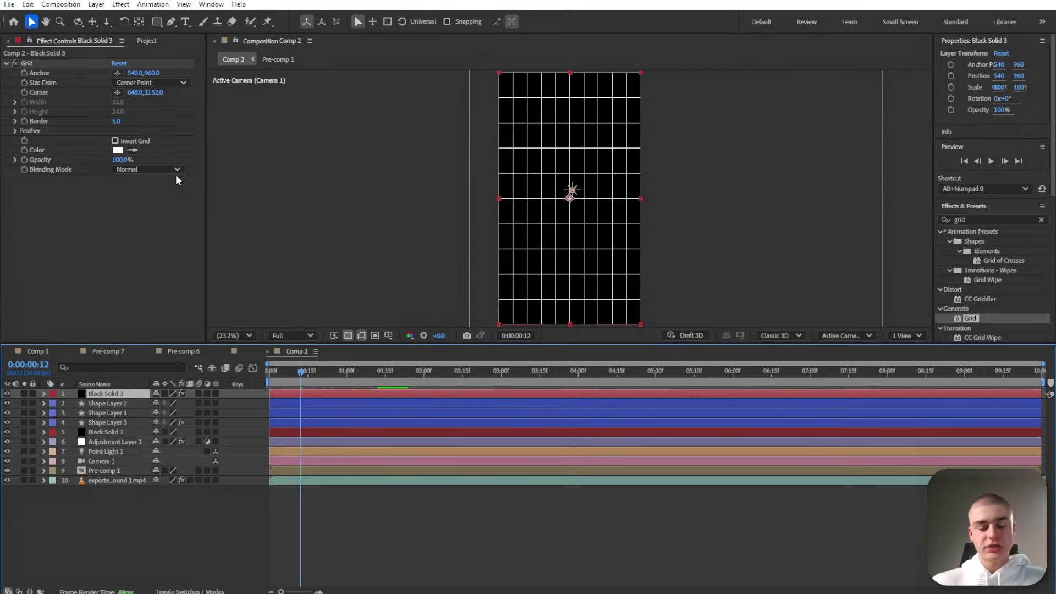
# - Set the Grid effect's blending mode to Add and its opacity to 49%
pyautogui.click(177, 171)
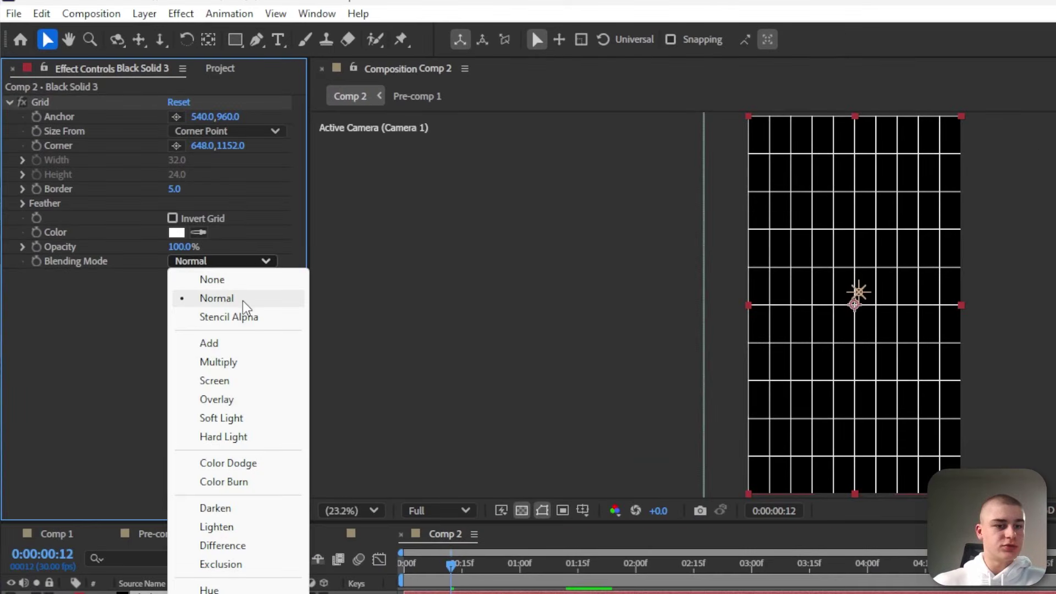
pyautogui.click(239, 339)
pyautogui.click(189, 246)
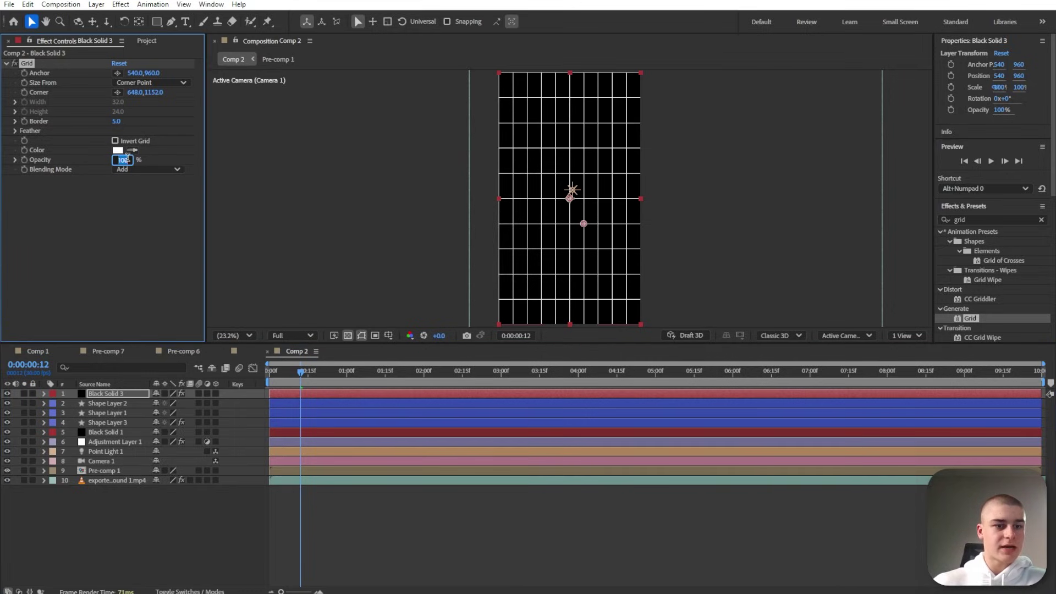
# - Lower the layer opacity of the grid solid, Black Solid 3, to 10%
pyautogui.click(44, 393)
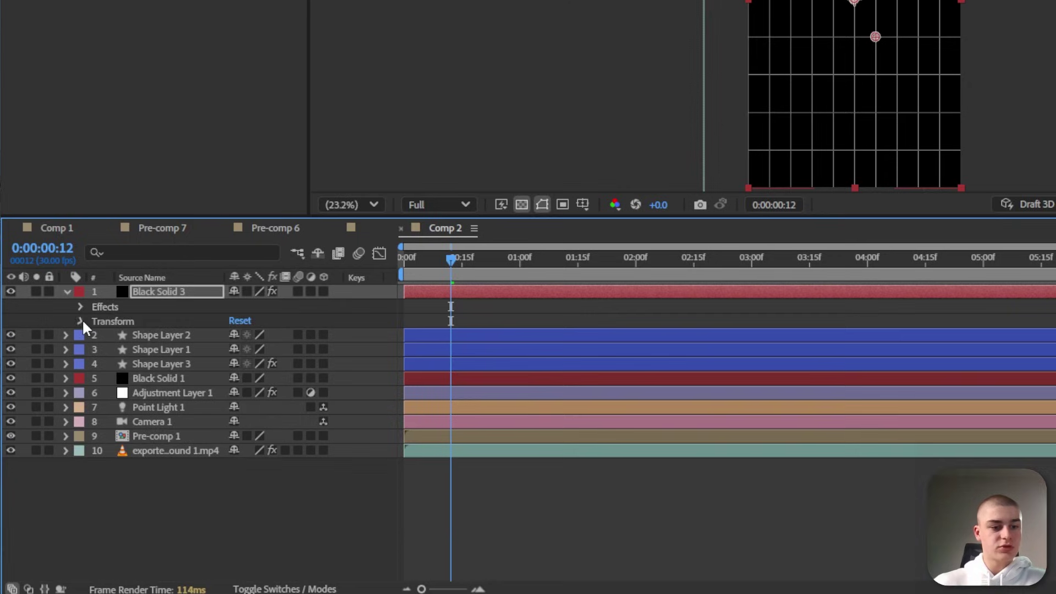
pyautogui.click(55, 412)
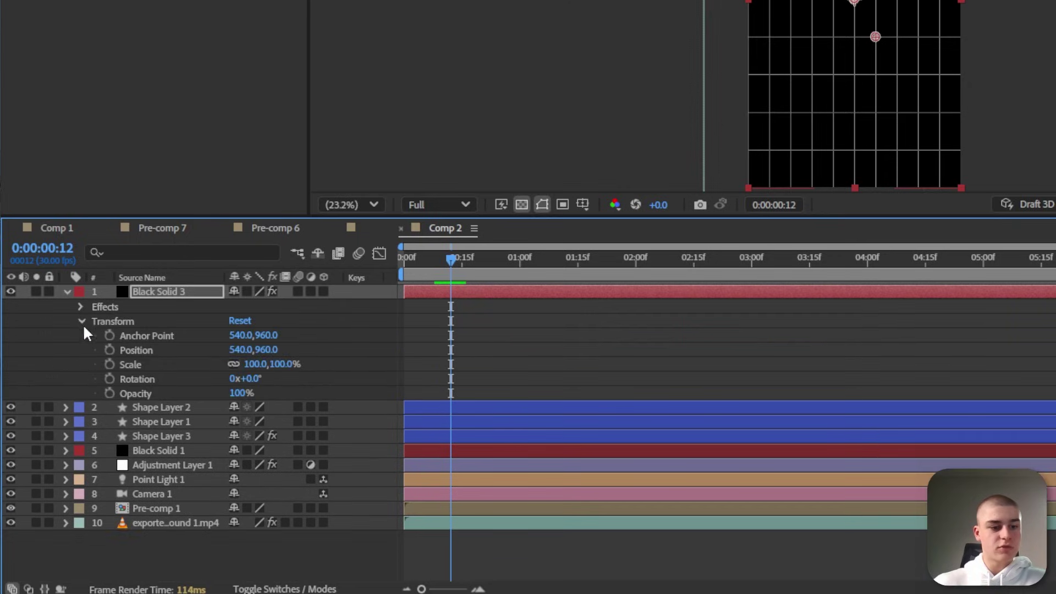
pyautogui.click(242, 392)
pyautogui.write('10')
pyautogui.press('Return')
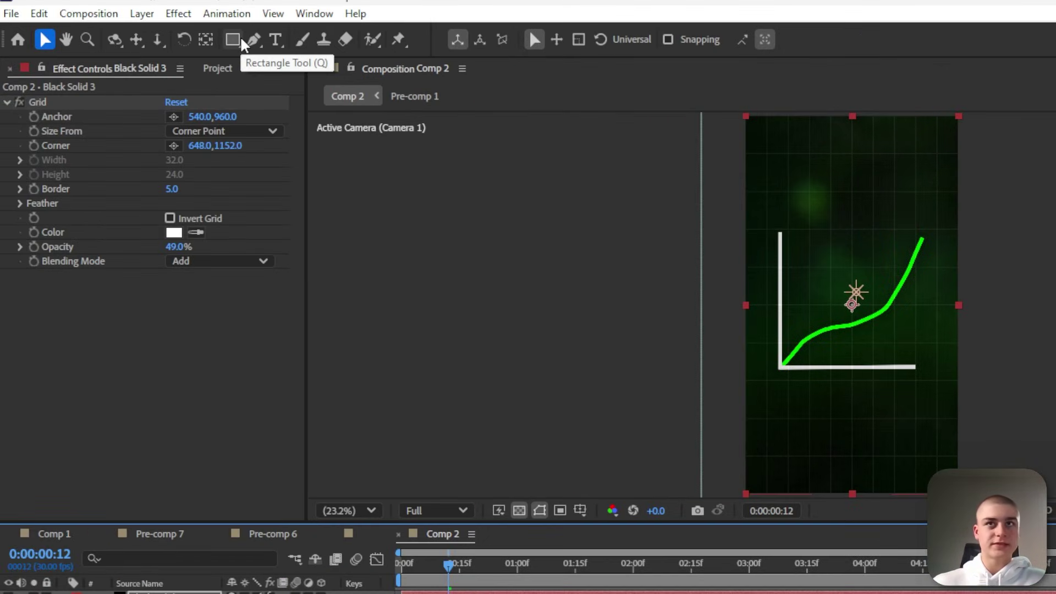
# - Mask the grid solid with a rectangle spanning the axes, and align the ends of the horizontal axis and green curve with its edge
pyautogui.click(243, 42)
pyautogui.moveTo(780, 234); pyautogui.dragTo(918, 367)
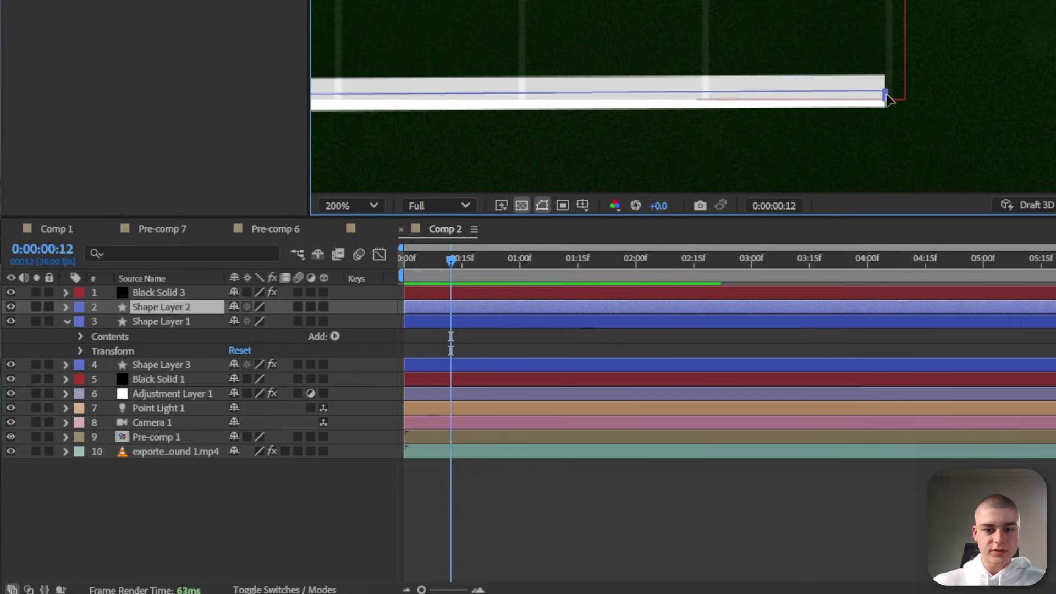
pyautogui.moveTo(888, 98); pyautogui.dragTo(910, 97)
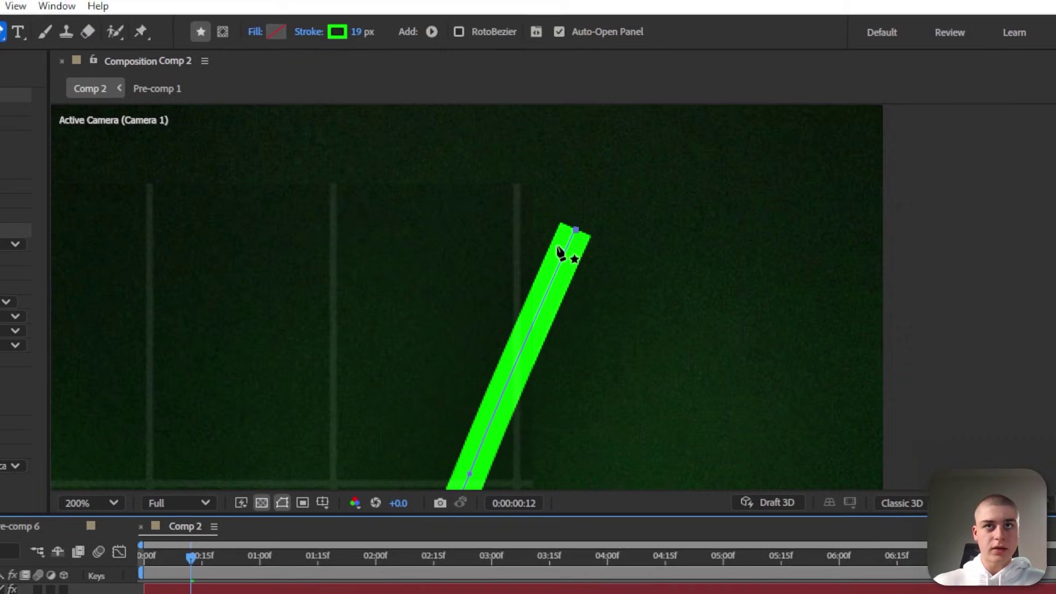
pyautogui.moveTo(573, 238); pyautogui.dragTo(556, 42)
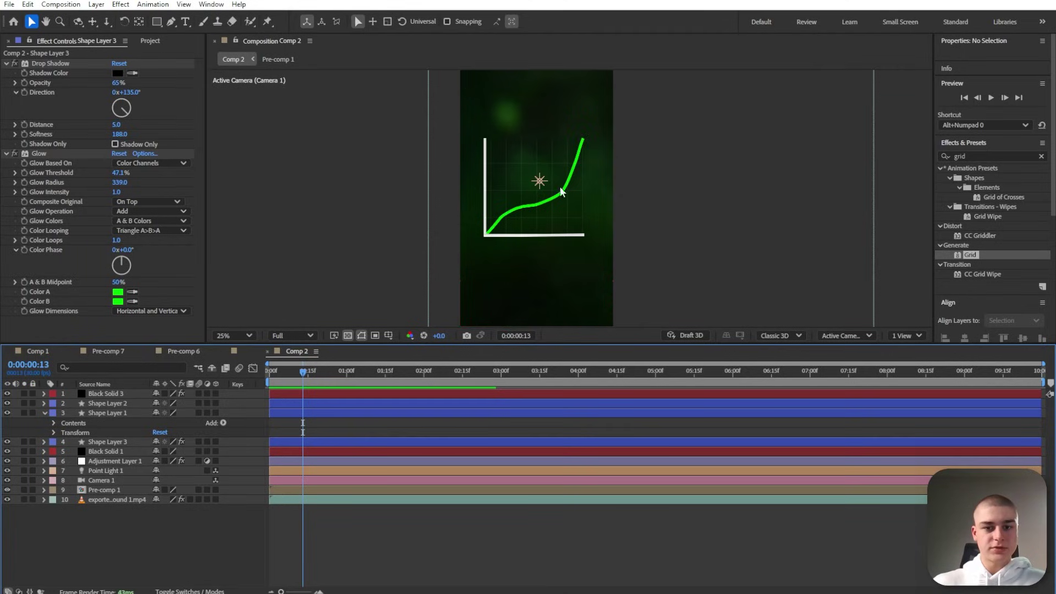
# - Add Trim Paths to Shape Layer 3 and try out its End value, leaving it at 100%
pyautogui.click(94, 442)
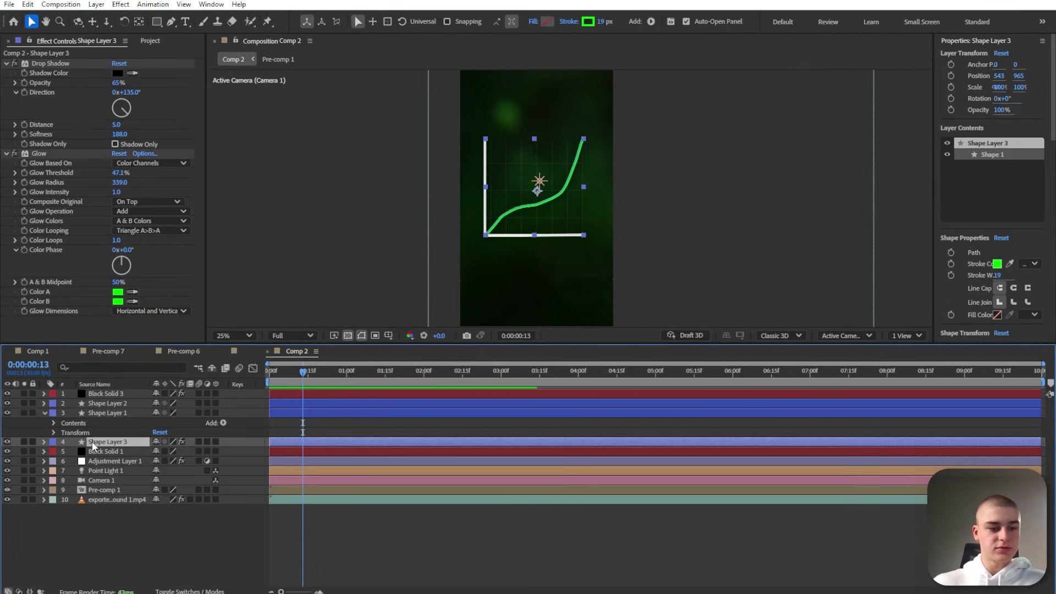
pyautogui.click(44, 442)
pyautogui.click(223, 452)
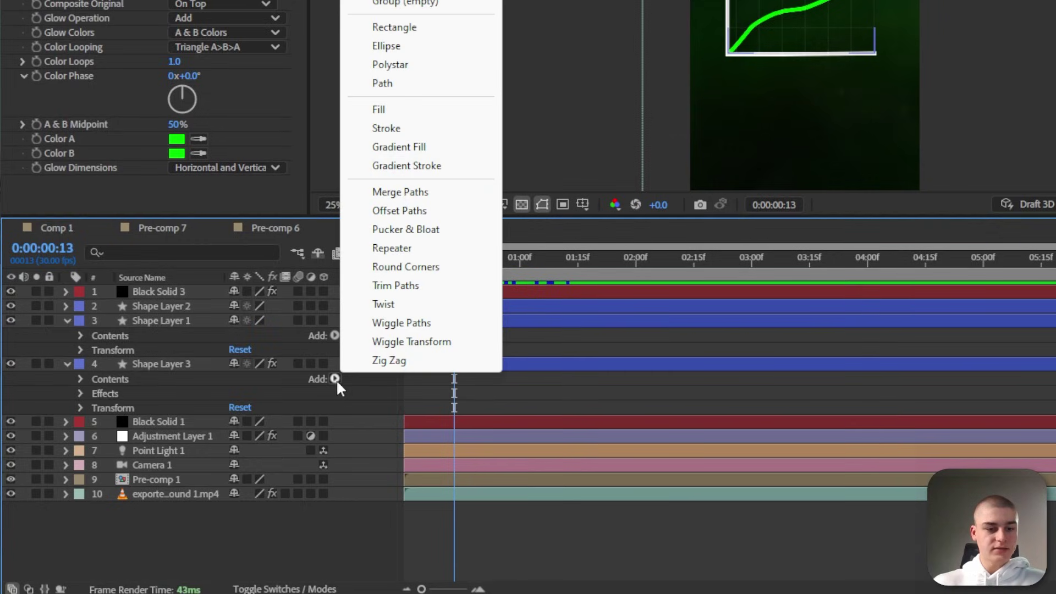
pyautogui.click(395, 285)
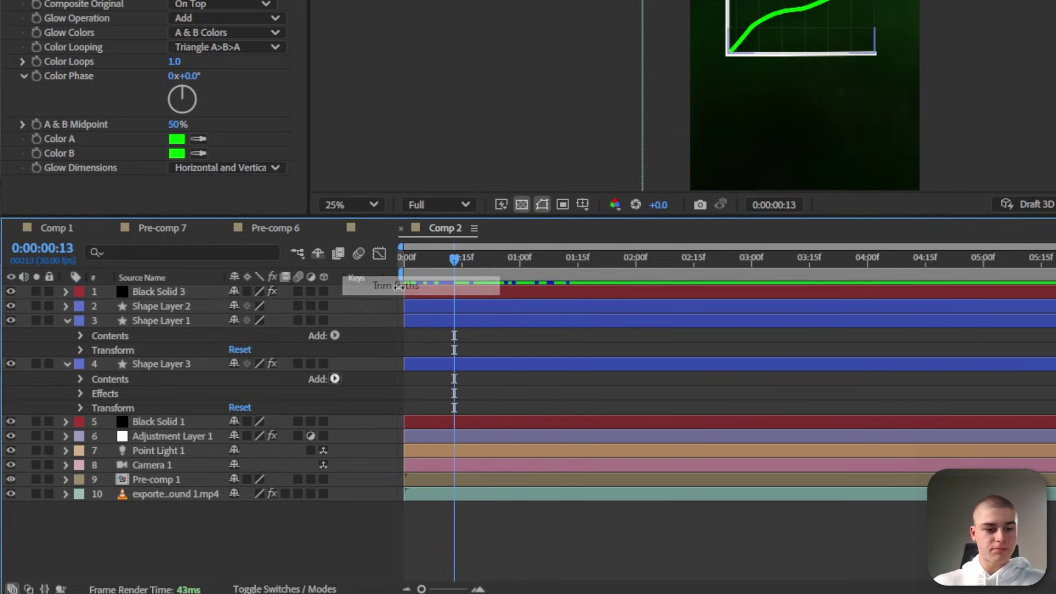
pyautogui.click(94, 408)
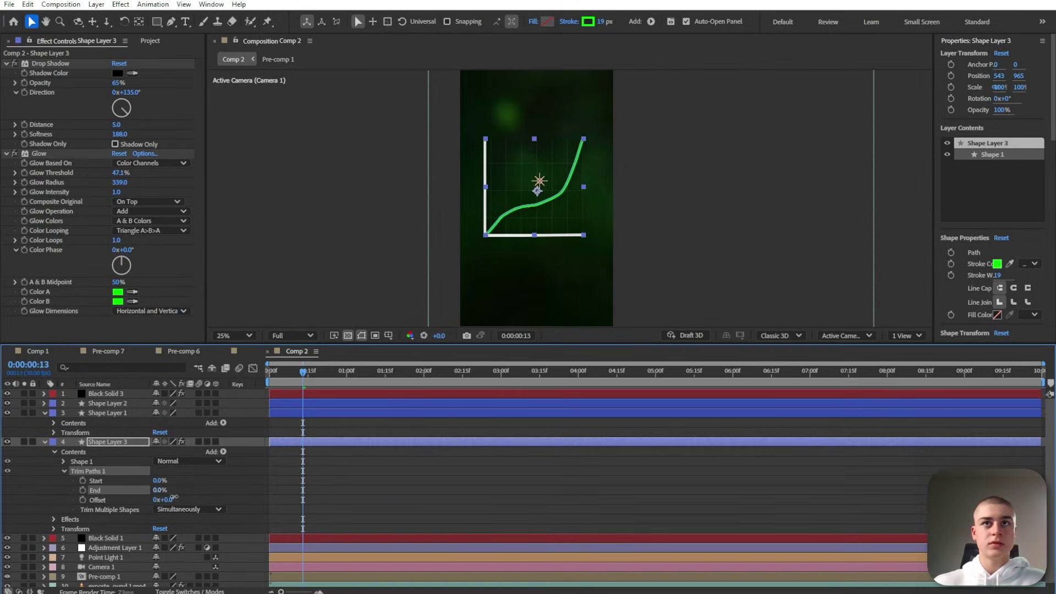
pyautogui.moveTo(160, 491); pyautogui.dragTo(198, 501)
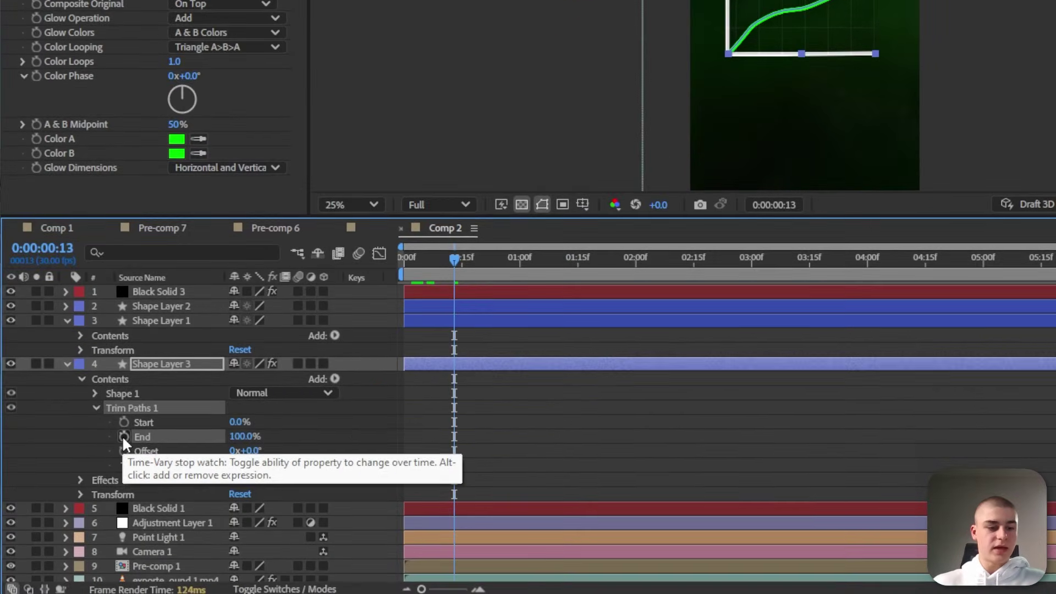
# - Keyframe the curve's Trim Paths End from 0% at the composition start to 100% shortly before one second
pyautogui.click(123, 437)
pyautogui.moveTo(454, 436); pyautogui.dragTo(493, 436)
pyautogui.click(425, 269)
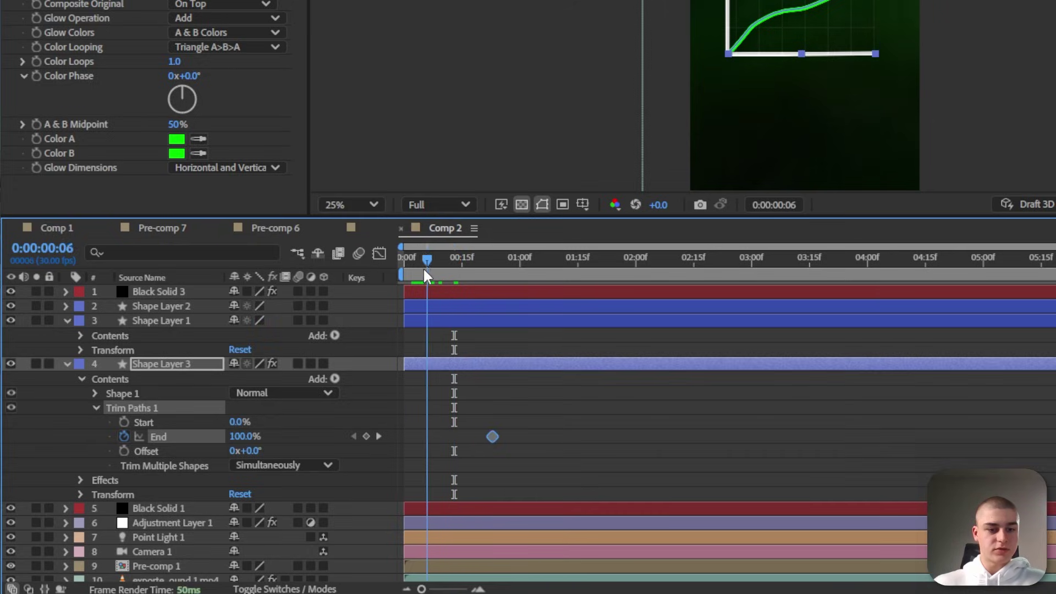
pyautogui.moveTo(424, 267); pyautogui.dragTo(403, 272)
pyautogui.moveTo(245, 436); pyautogui.dragTo(165, 436)
# - Apply Easy Ease to both Trim Paths End keyframes and preview the curve's drawing animation from the start
pyautogui.moveTo(505, 422); pyautogui.dragTo(393, 454)
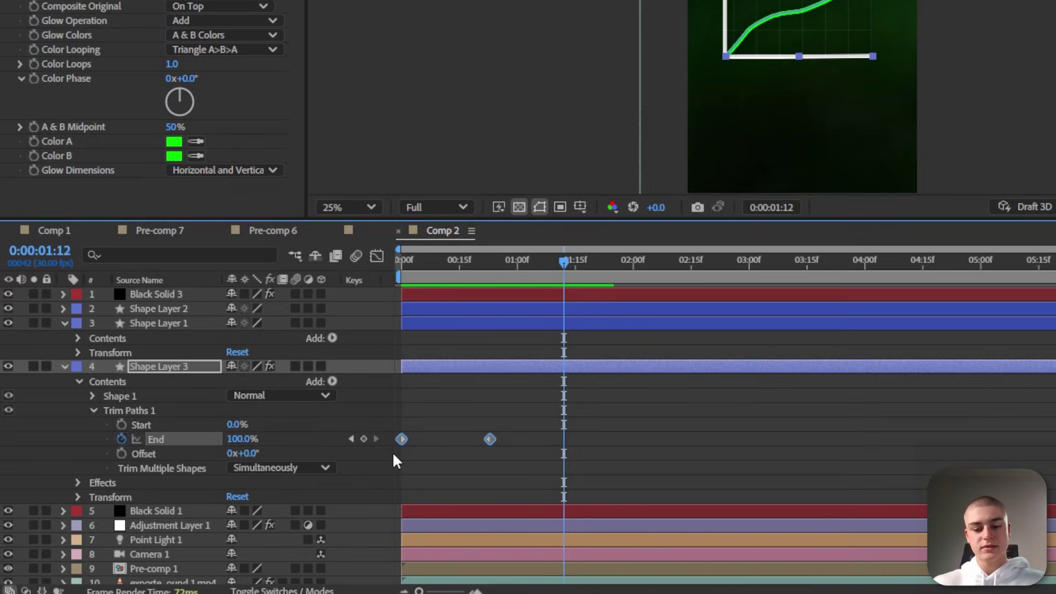
pyautogui.press('F9')
pyautogui.moveTo(448, 275); pyautogui.dragTo(378, 273)
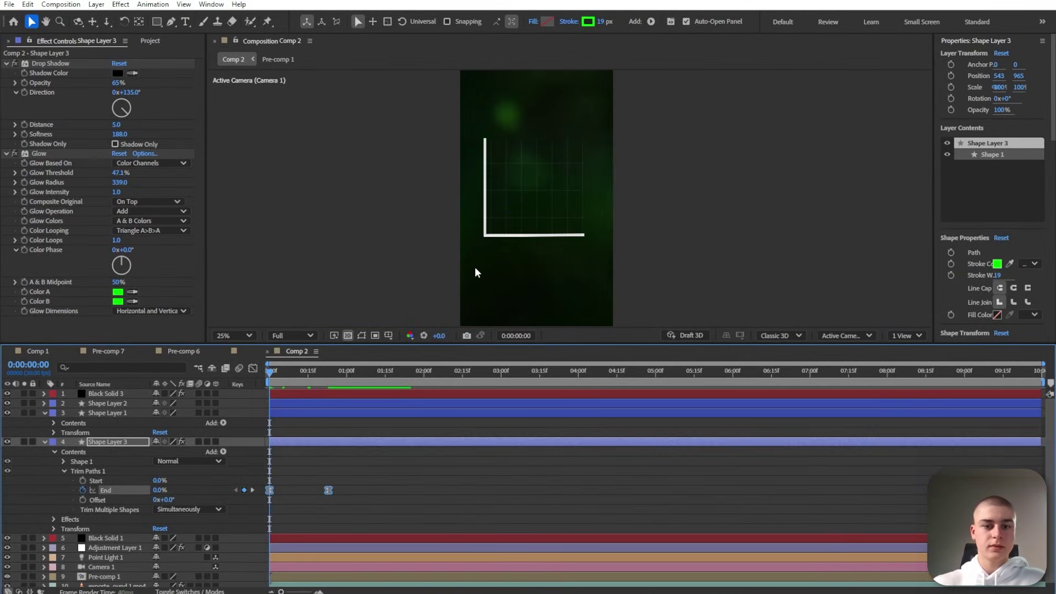
pyautogui.press('space')
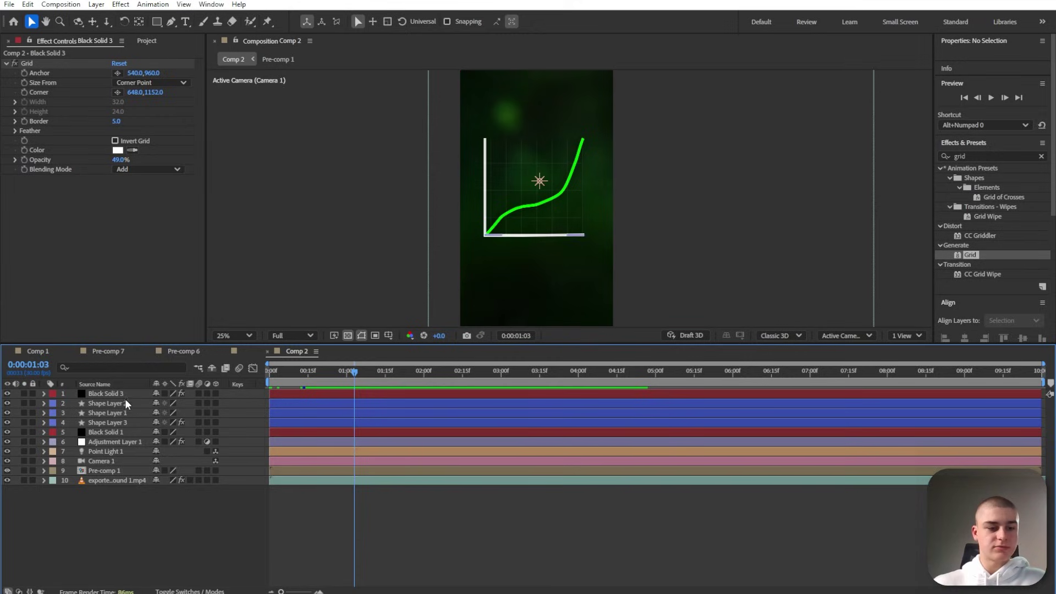
# - Pre-compose Black Solid 3 and Shape Layers 1 to 3 with all attributes moved, and place the pre-comp directly above the background video
pyautogui.keyDown('ctrl'); pyautogui.click(120, 403); pyautogui.keyUp('ctrl')
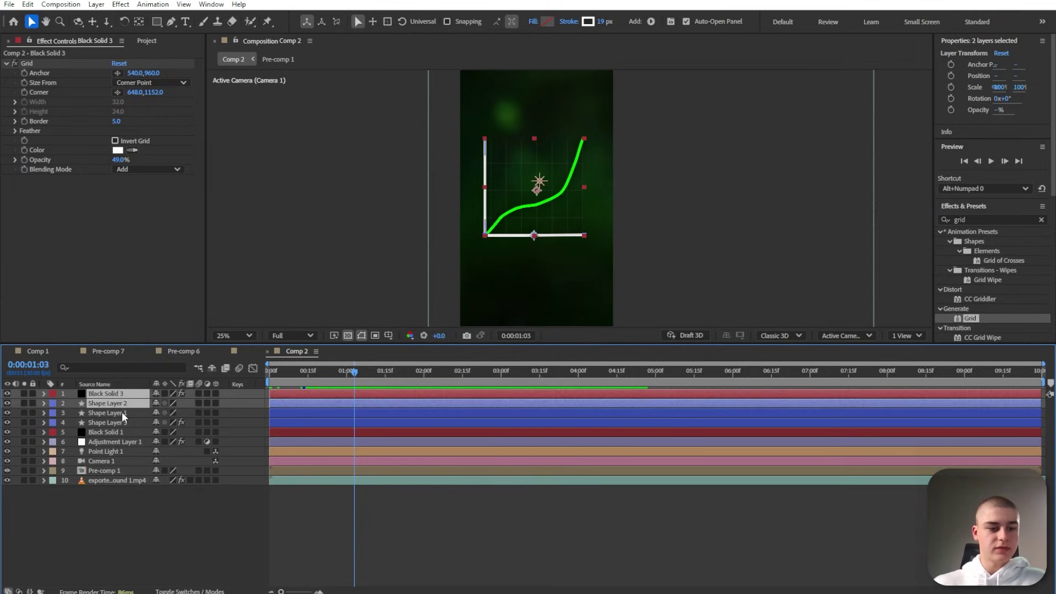
pyautogui.keyDown('ctrl'); pyautogui.click(121, 412); pyautogui.keyUp('ctrl')
pyautogui.keyDown('ctrl'); pyautogui.click(121, 422); pyautogui.keyUp('ctrl')
pyautogui.keyDown('ctrl'); pyautogui.click(121, 432); pyautogui.keyUp('ctrl')
pyautogui.keyDown('ctrl'); pyautogui.click(121, 432); pyautogui.keyUp('ctrl')
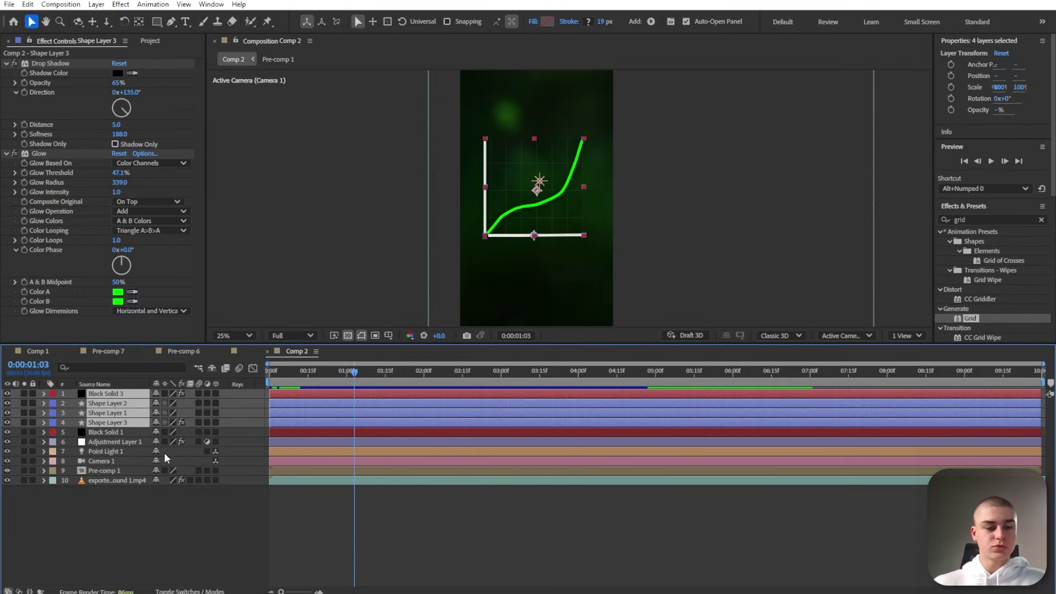
pyautogui.hotkey('ctrl', 'shift', 'c')
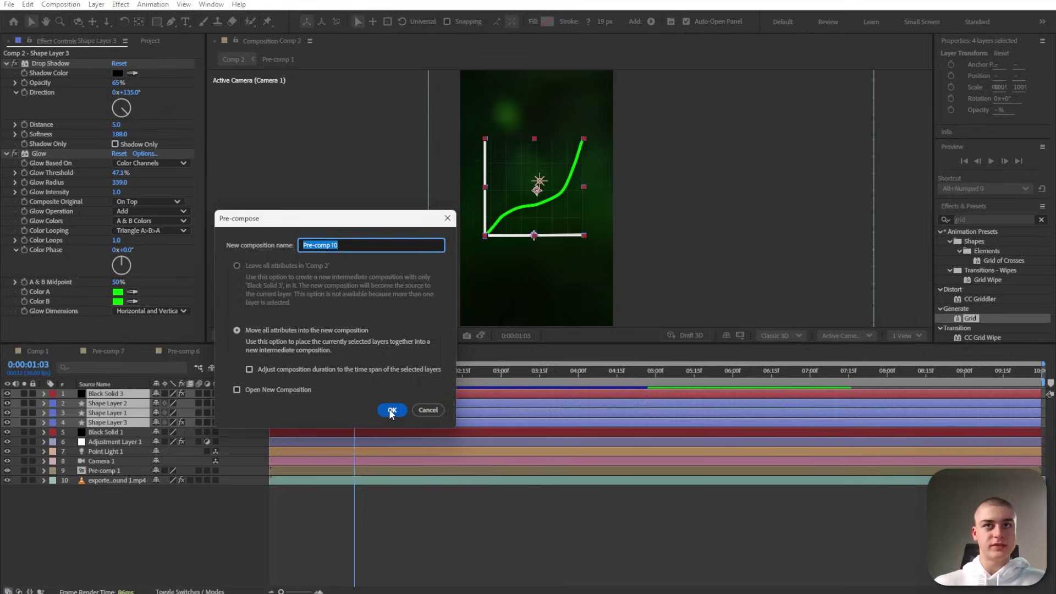
pyautogui.click(392, 410)
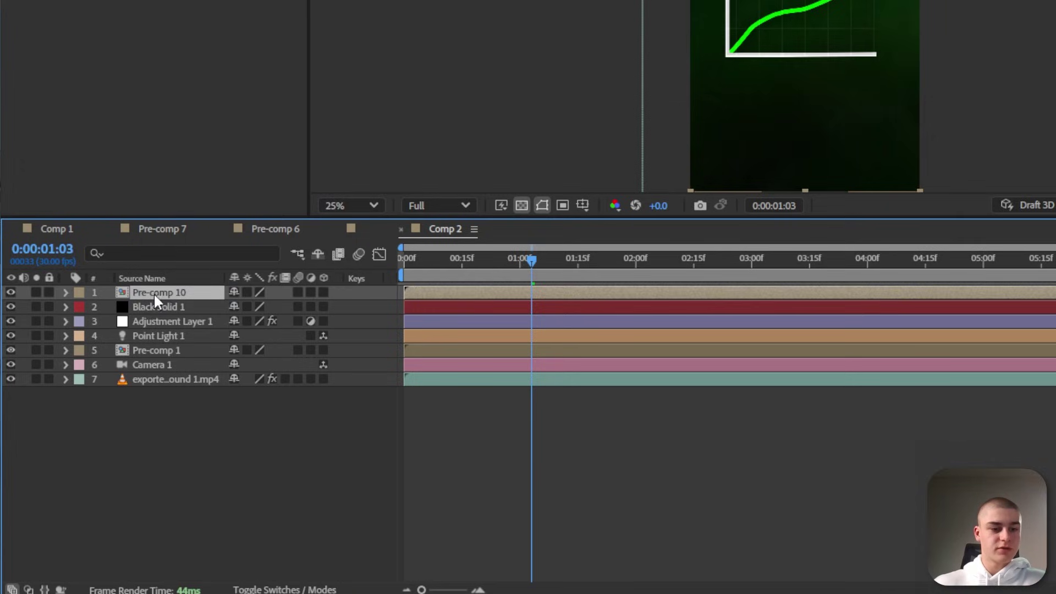
pyautogui.moveTo(148, 292); pyautogui.dragTo(181, 379)
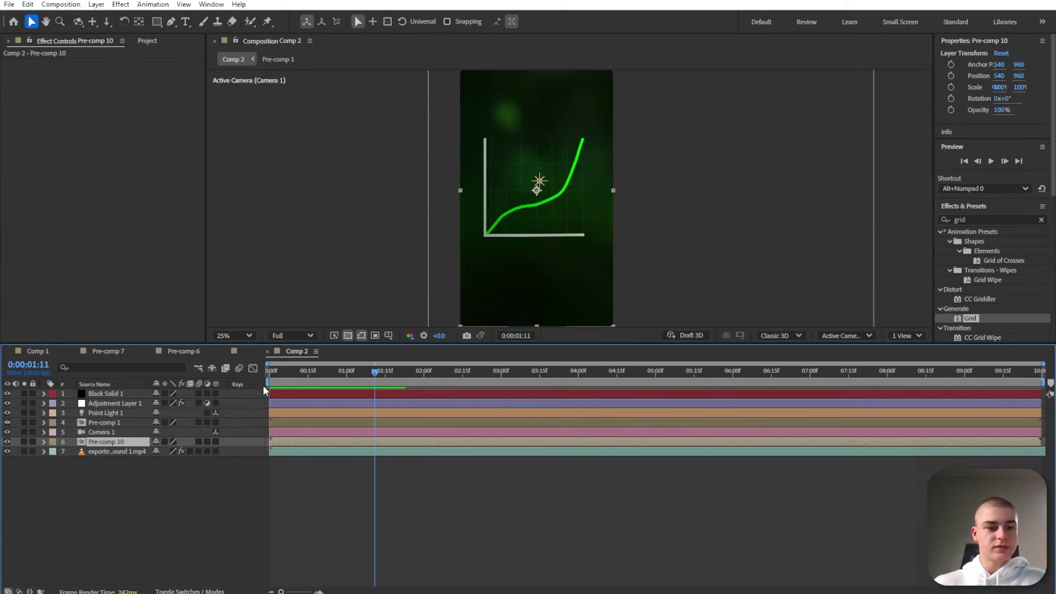
# - Copy the Drop Shadow and Glow effects from Pre-comp 2 in Comp 1 onto Pre-comp 10 in Comp 2, and make Pre-comp 10 a 3D layer
pyautogui.click(45, 352)
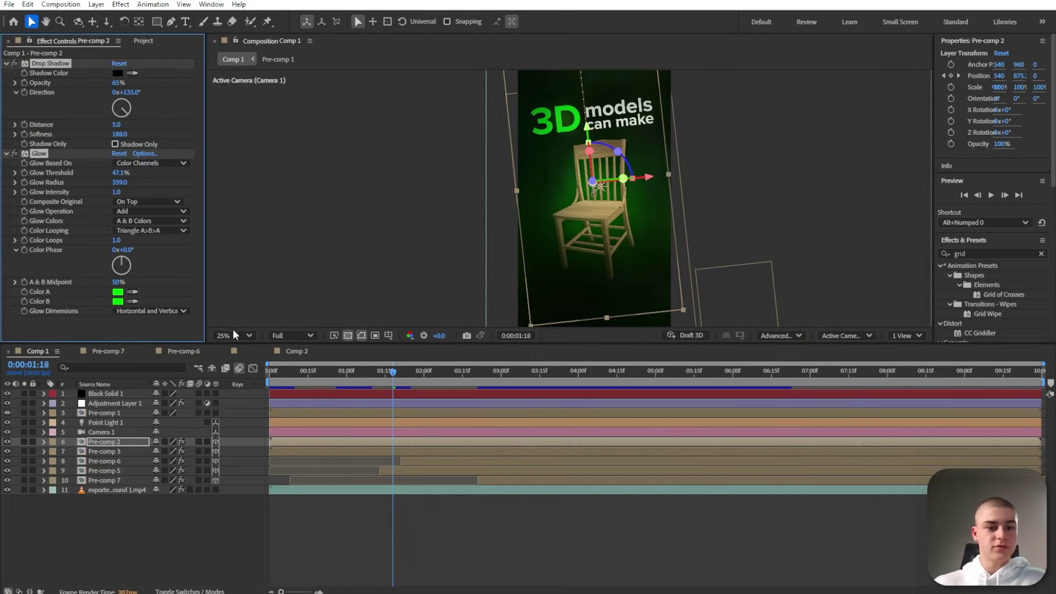
pyautogui.click(298, 351)
pyautogui.click(118, 241)
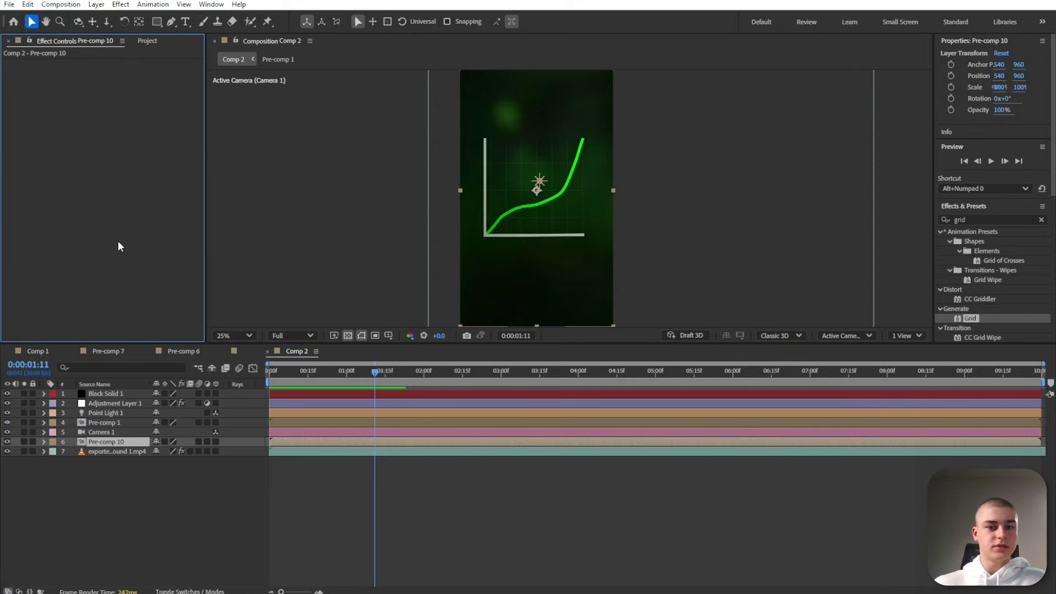
pyautogui.hotkey('ctrl', 'v')
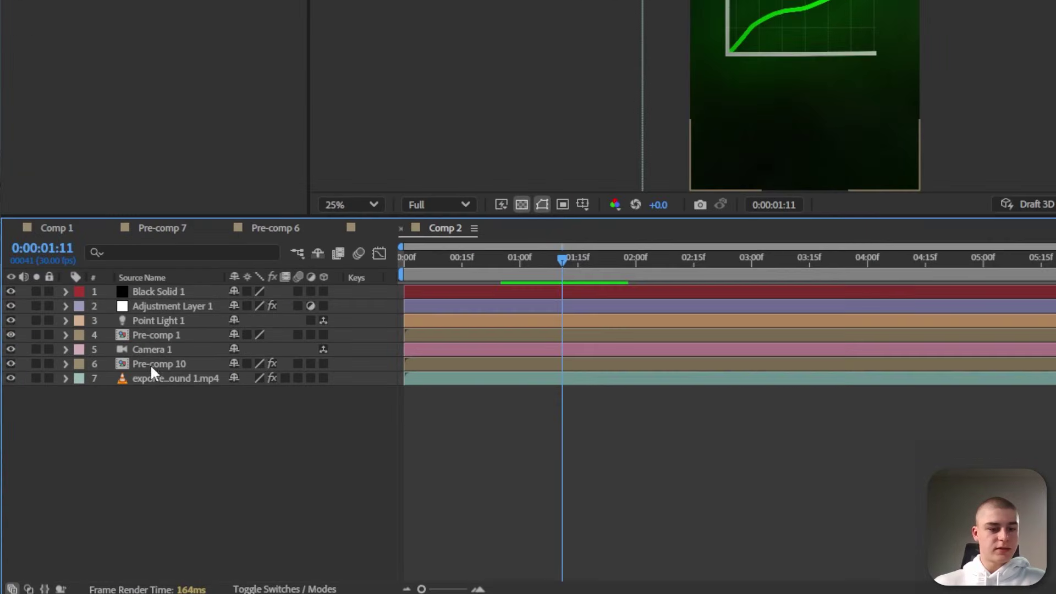
pyautogui.click(324, 363)
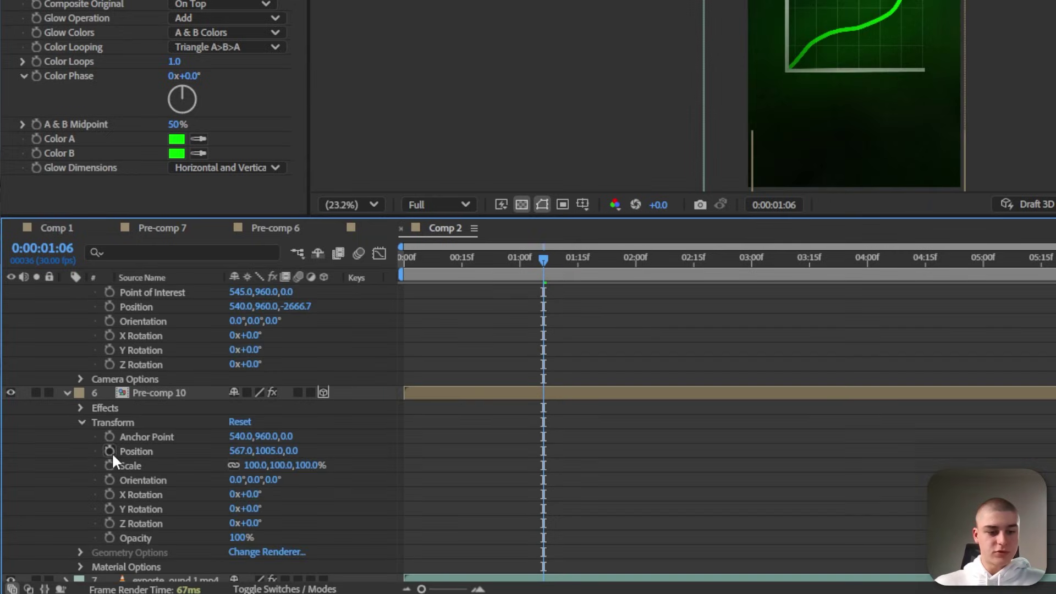
# - Keyframe Pre-comp 10's Position from 775, 1005 at the composition start to 567, 1005 at 0:00:01:06
pyautogui.click(110, 451)
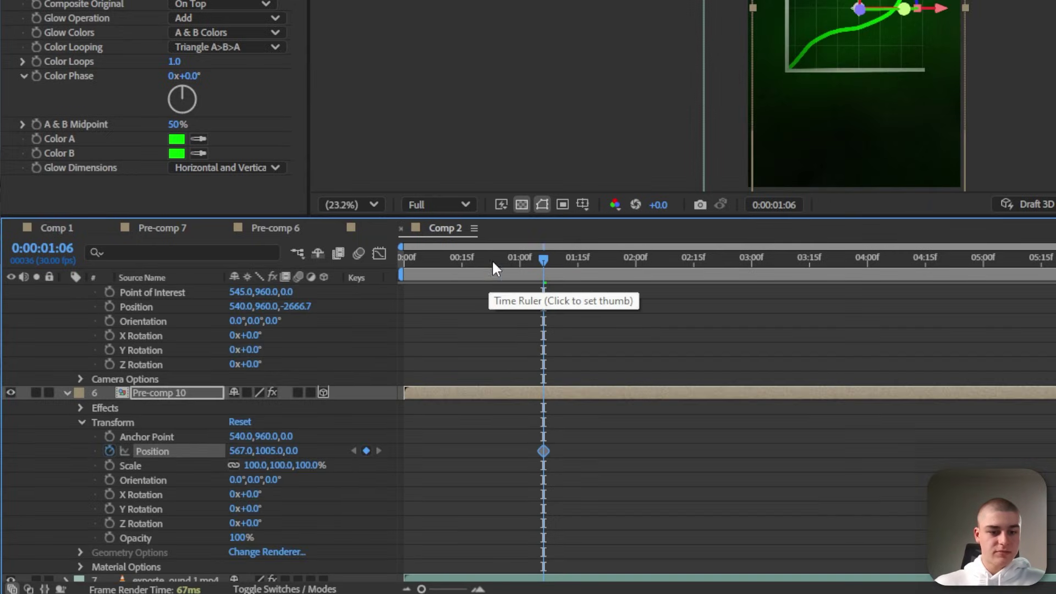
pyautogui.moveTo(493, 263); pyautogui.dragTo(398, 270)
pyautogui.moveTo(241, 452); pyautogui.dragTo(402, 438)
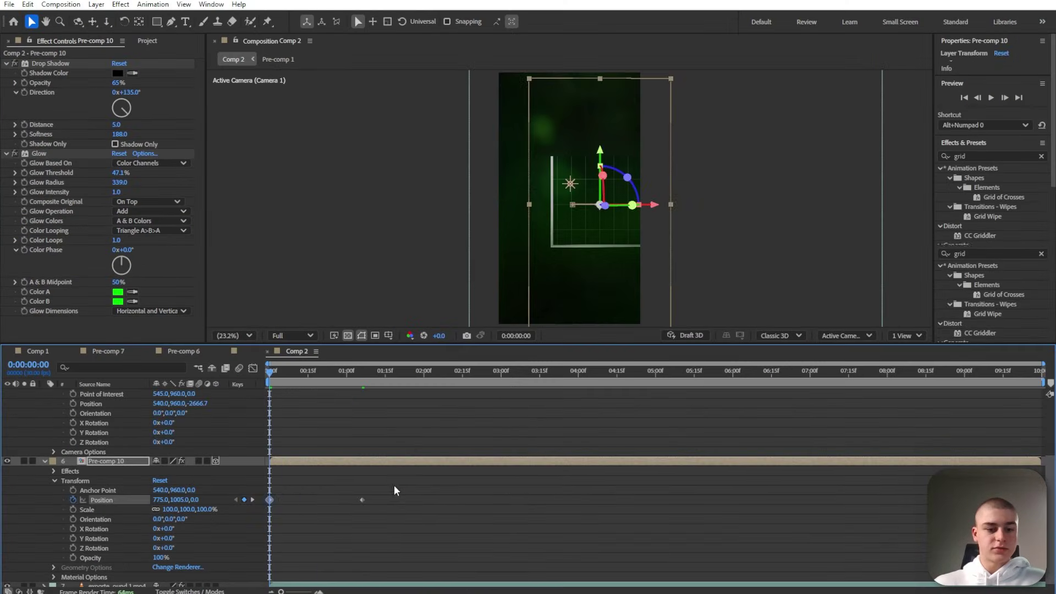
# - Apply Easy Ease to both Position keyframes of Pre-comp 10 and preview the graph sliding in
pyautogui.moveTo(609, 429); pyautogui.dragTo(402, 473)
pyautogui.press('F9')
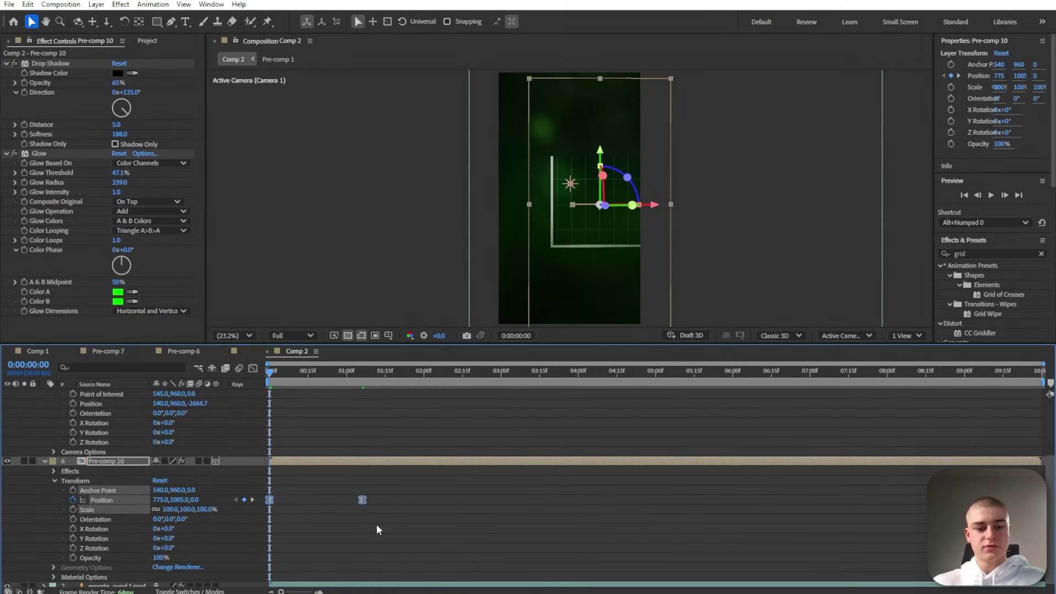
pyautogui.click(376, 524)
pyautogui.press('space')
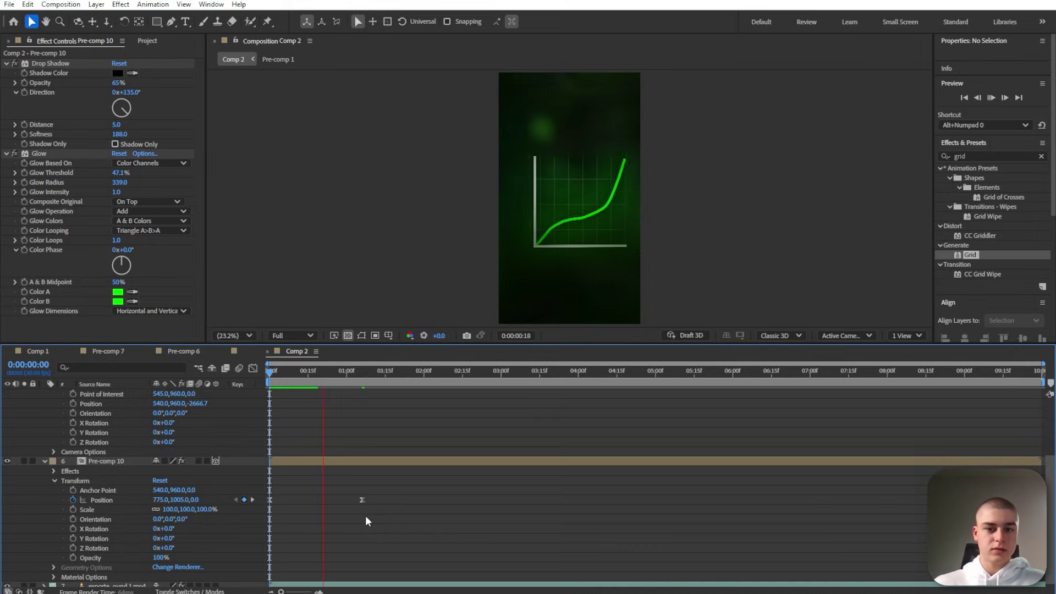
# - Adjust the easing of Pre-comp 10's Position keyframes in the Graph Editor by pulling the speed curve's handles towards the start
pyautogui.click(362, 499)
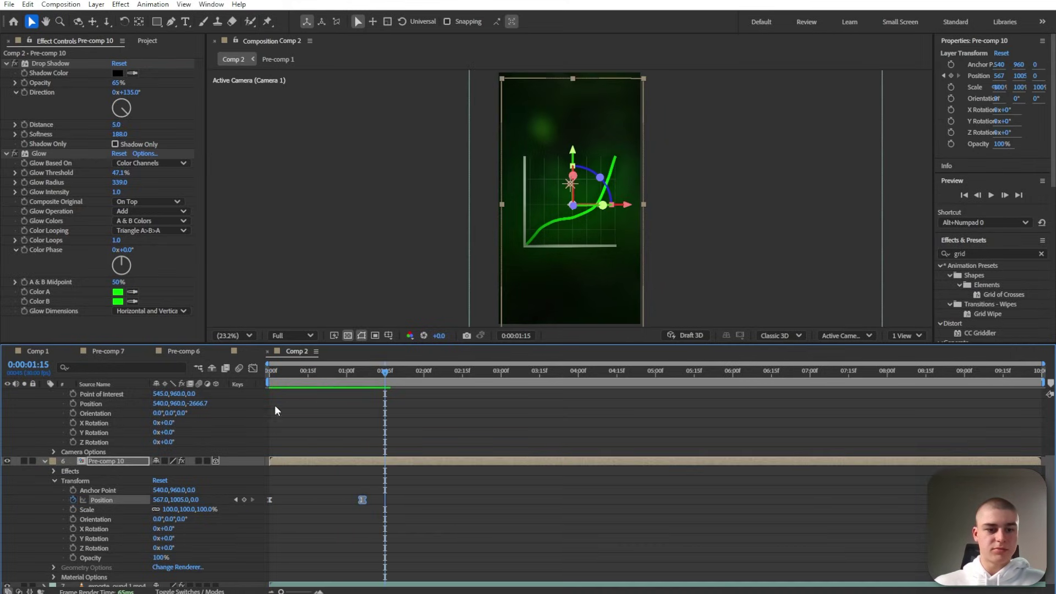
pyautogui.moveTo(404, 480); pyautogui.dragTo(264, 511)
pyautogui.click(254, 369)
pyautogui.moveTo(422, 495); pyautogui.dragTo(348, 560)
pyautogui.moveTo(345, 558); pyautogui.dragTo(313, 560)
pyautogui.rightClick(445, 471)
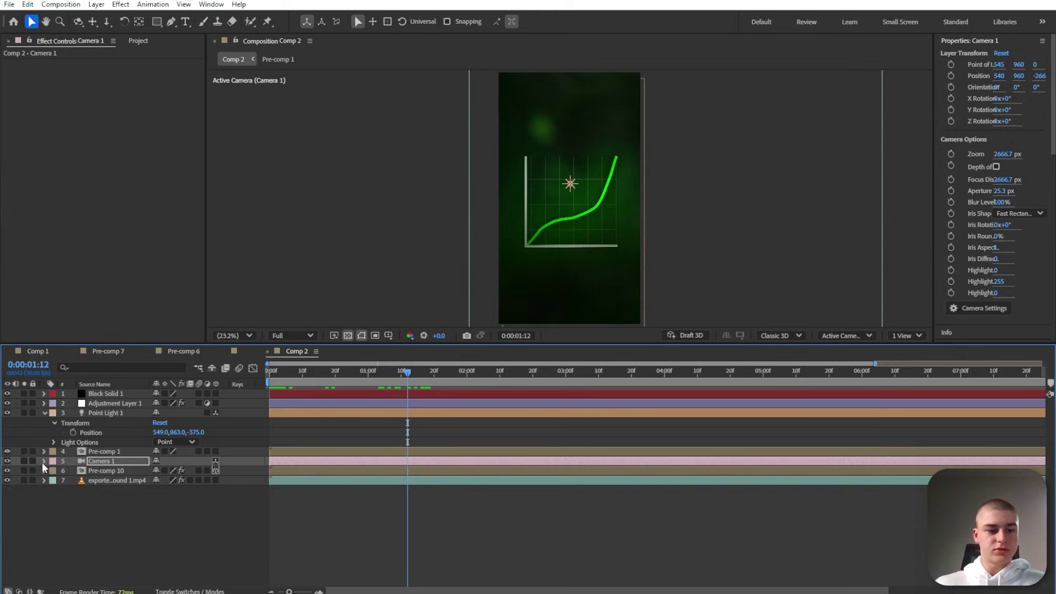
# - Keyframe Camera 1's Position, keeping 540, 960, -2666.7 for the end of the move and giving the composition start a higher Y value
pyautogui.click(43, 461)
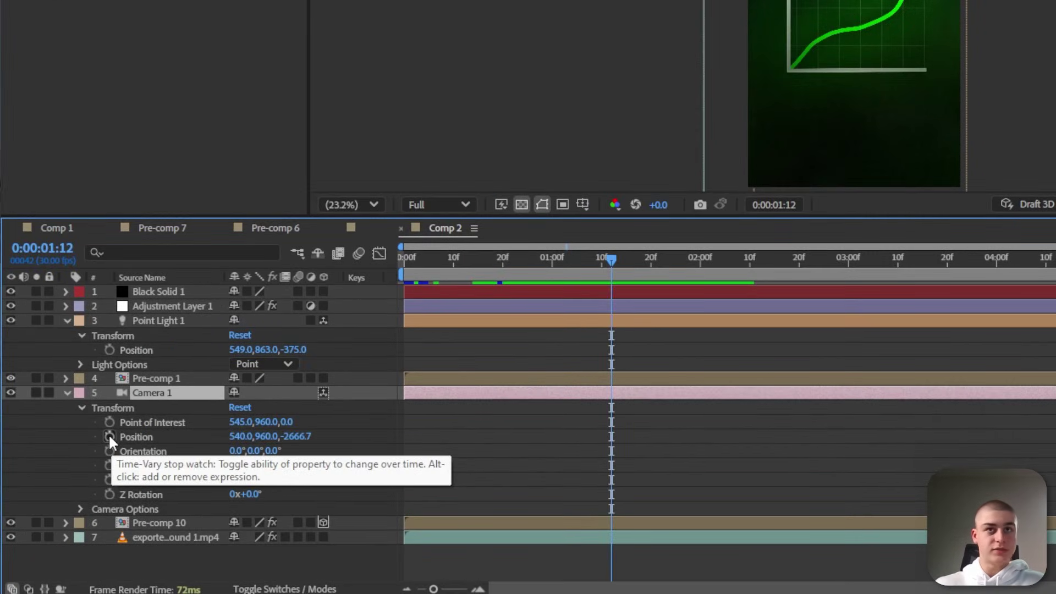
pyautogui.click(73, 490)
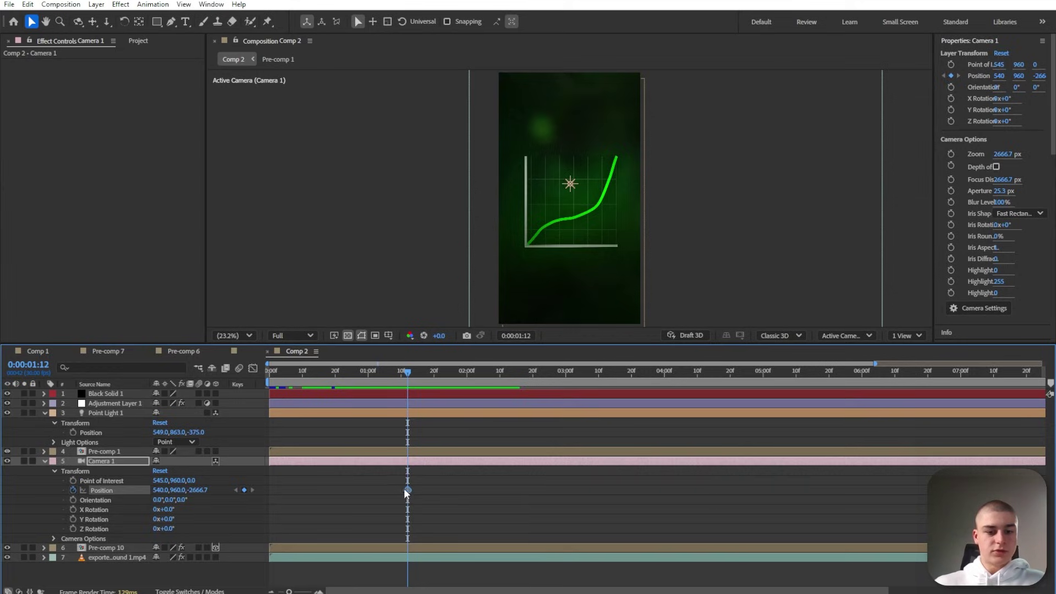
pyautogui.moveTo(329, 379); pyautogui.dragTo(295, 389)
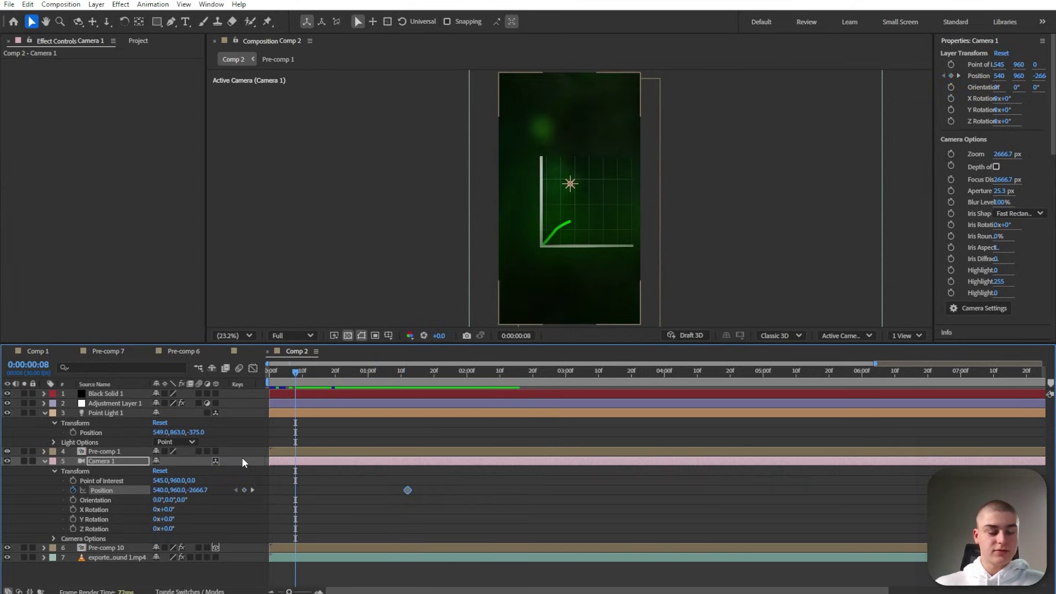
pyautogui.moveTo(180, 490); pyautogui.dragTo(773, 474)
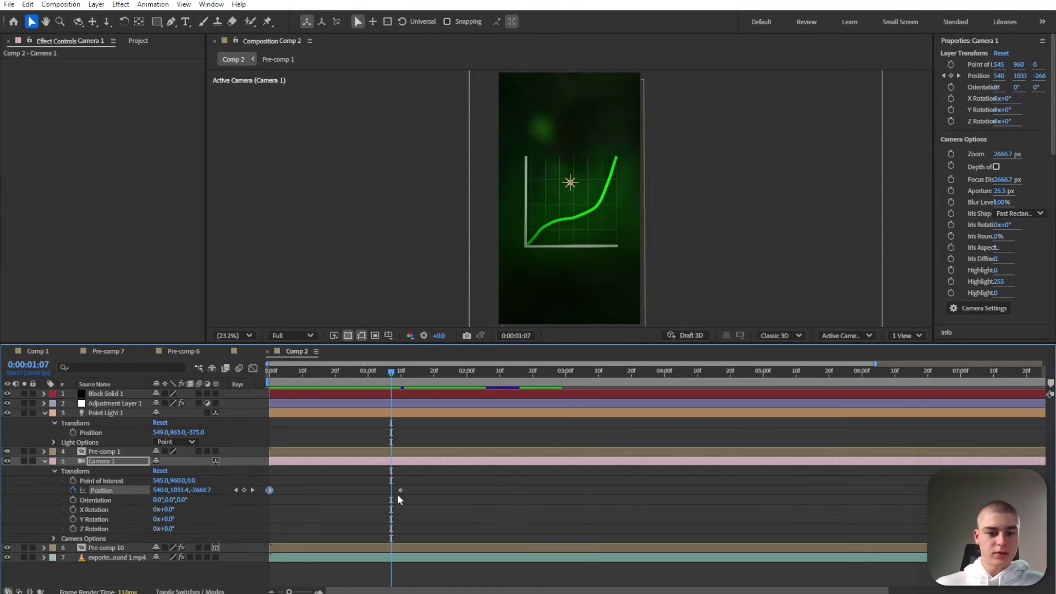
# - Apply Easy Ease to both Camera 1 Position keyframes and preview the camera move from the start
pyautogui.moveTo(446, 482); pyautogui.dragTo(266, 508)
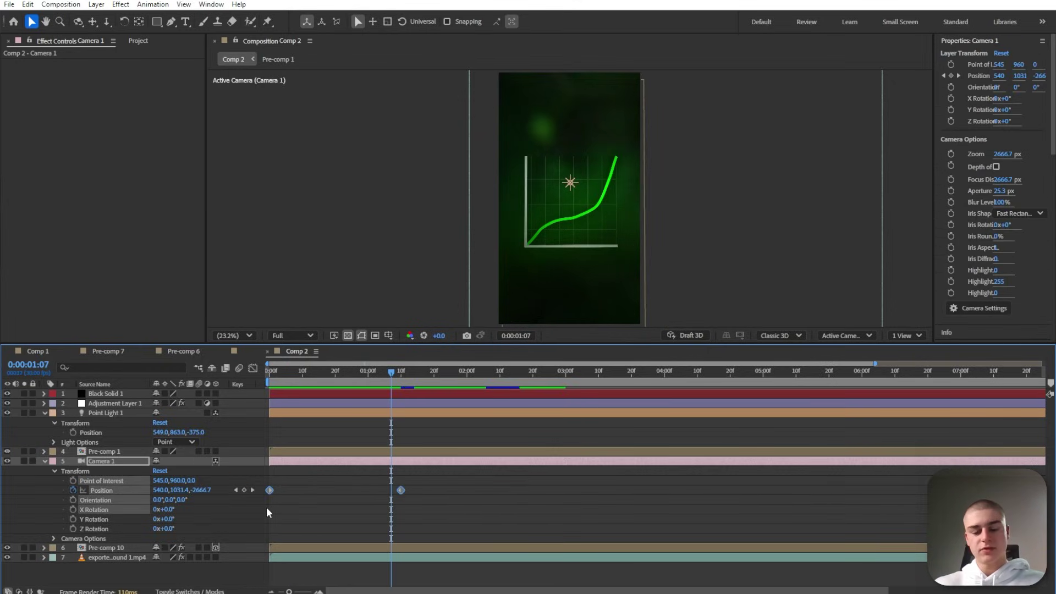
pyautogui.press('F9')
pyautogui.click(465, 518)
pyautogui.press('Home')
pyautogui.press('space')
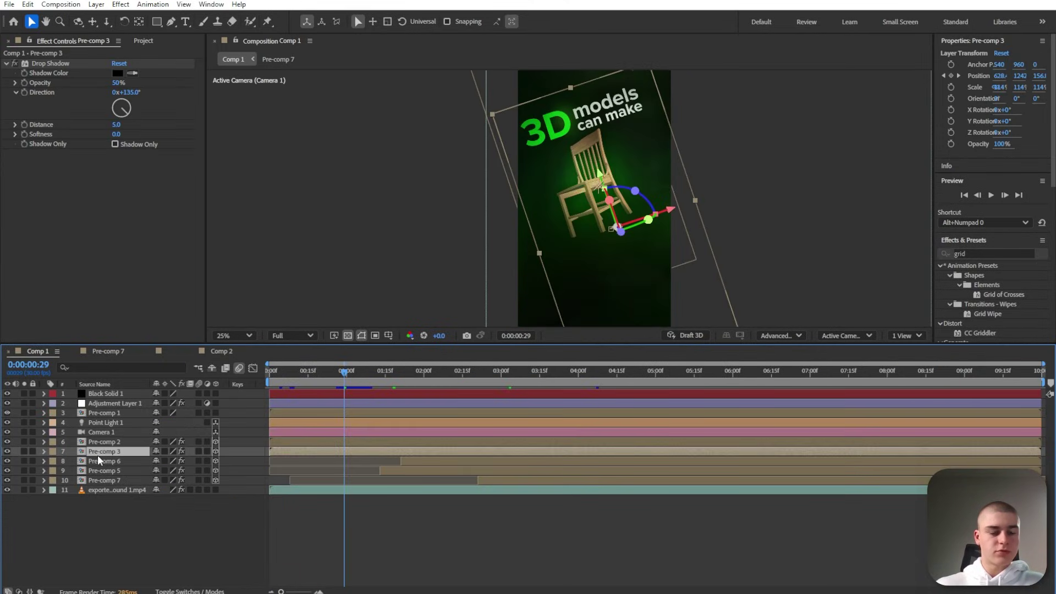
# - Copy the "3D" text layer from Pre-comp 3 into Comp 2 and turn it into a white "to the" above a green "next level"
pyautogui.doubleClick(98, 452)
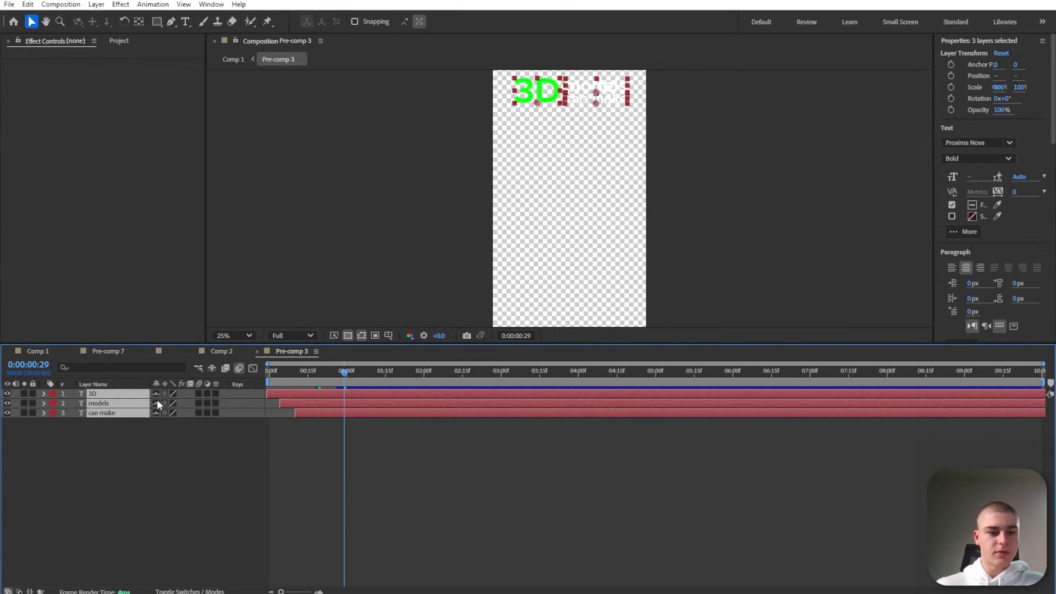
pyautogui.click(116, 394)
pyautogui.click(222, 352)
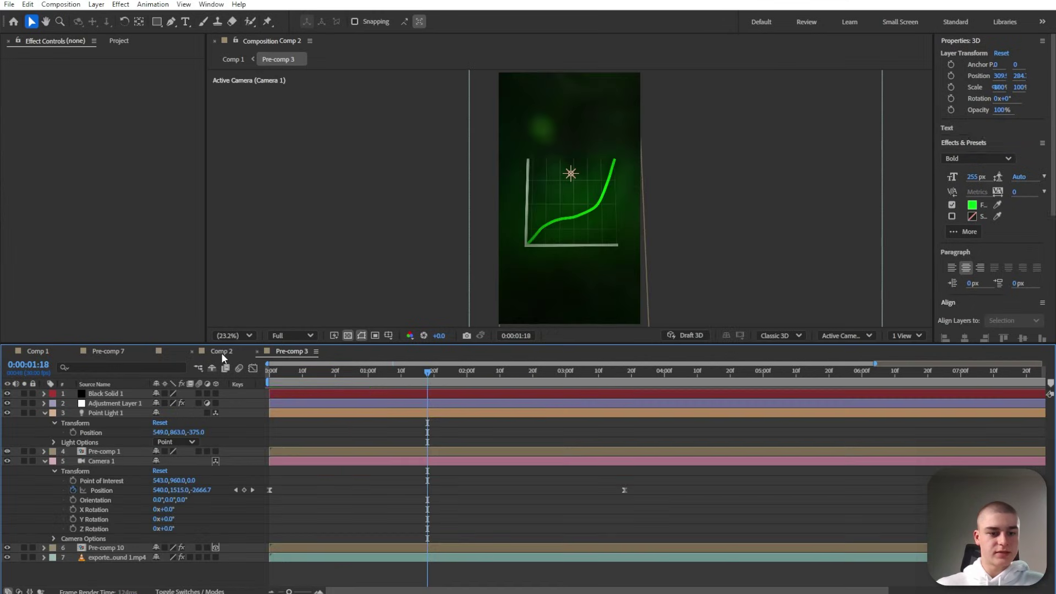
pyautogui.hotkey('ctrl', 'v')
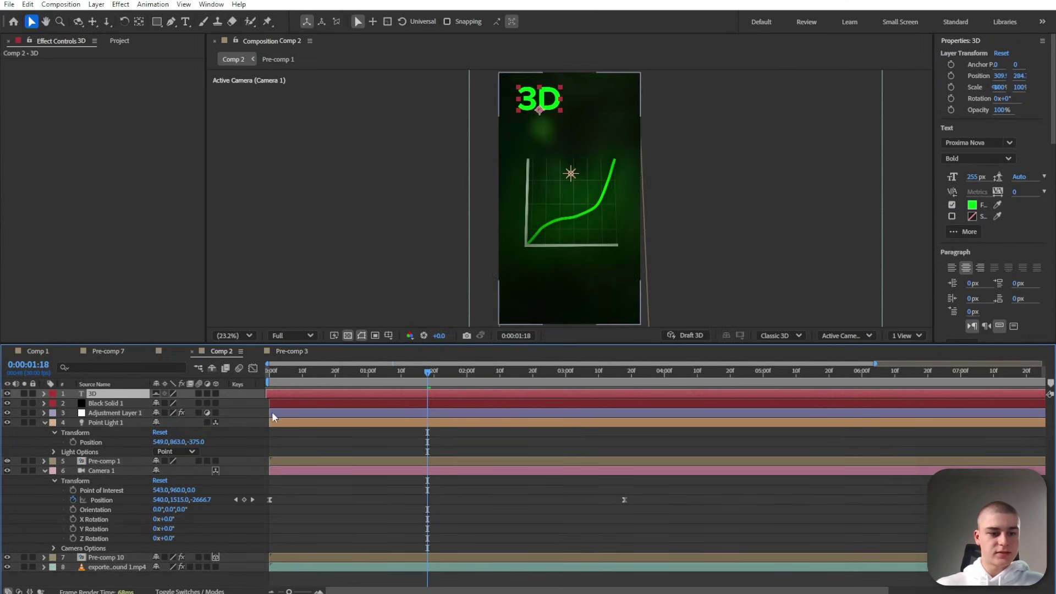
pyautogui.click(45, 423)
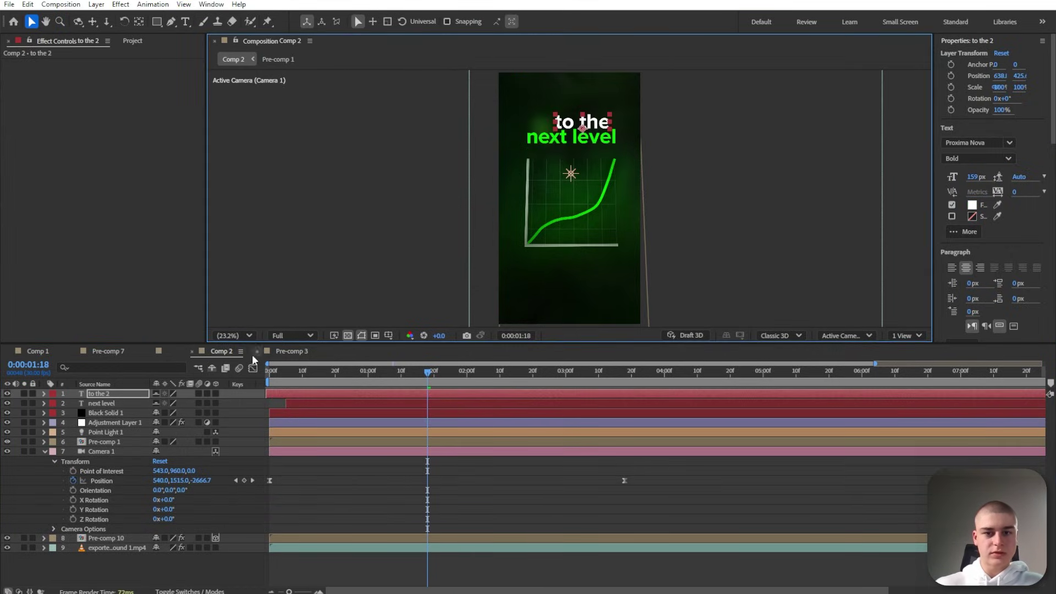
pyautogui.click(527, 524)
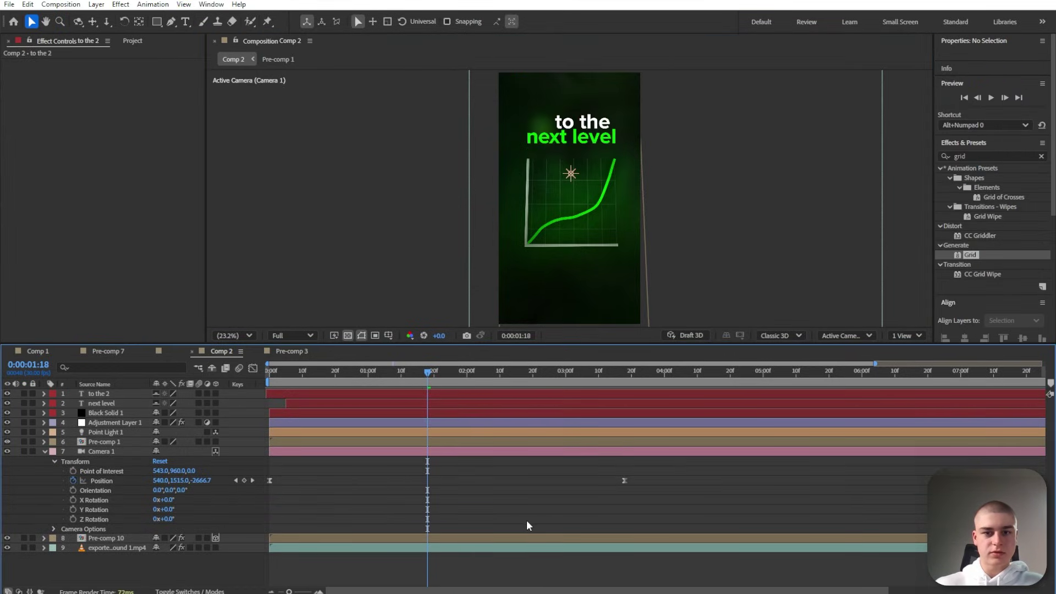
# - Pre-compose the "to the" and "next level" text layers, place the pre-comp directly below Camera 1, and apply Drop Shadow to it
pyautogui.click(345, 404)
pyautogui.keyDown('shift'); pyautogui.click(331, 394); pyautogui.keyUp('shift')
pyautogui.hotkey('ctrl', 'shift', 'c')
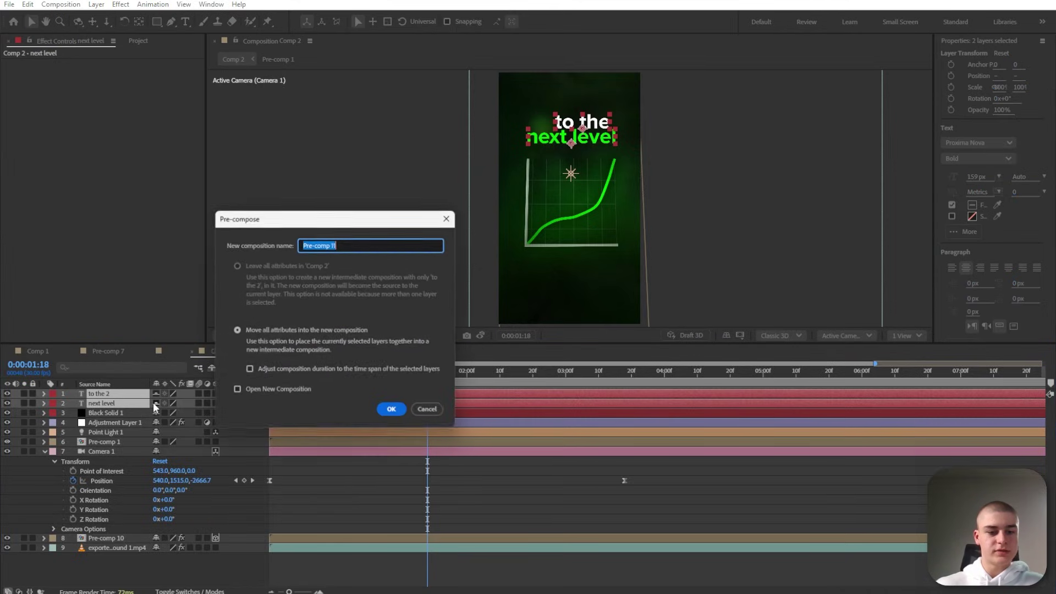
pyautogui.press('Return')
pyautogui.moveTo(994, 337); pyautogui.dragTo(131, 443)
pyautogui.click(46, 442)
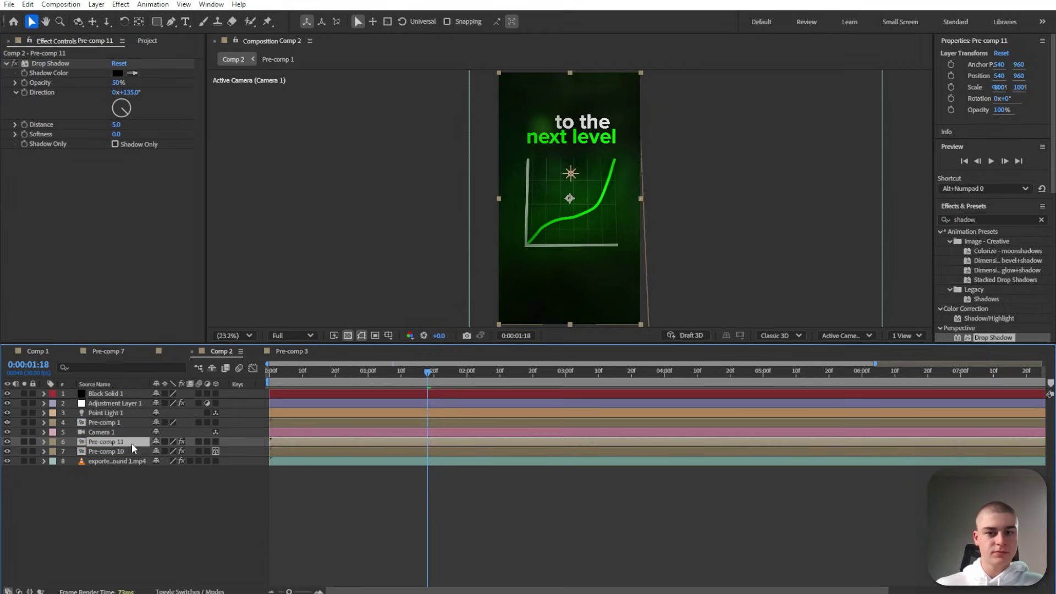